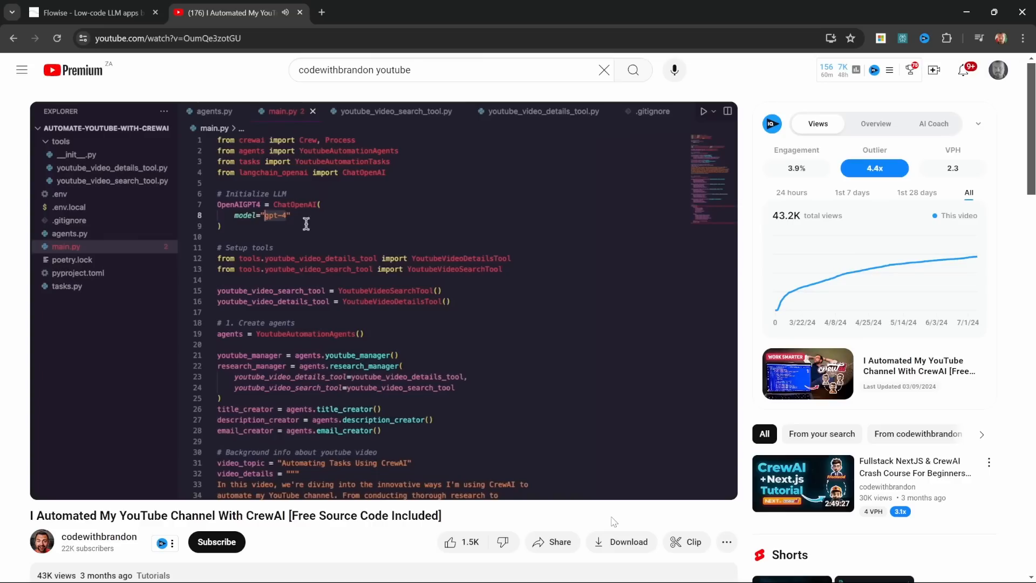
# Step: Look through the FlowiseAI home page, from the headline and example conversation flow down to the installation commands
pyautogui.click(13, 38)
pyautogui.click(13, 38)
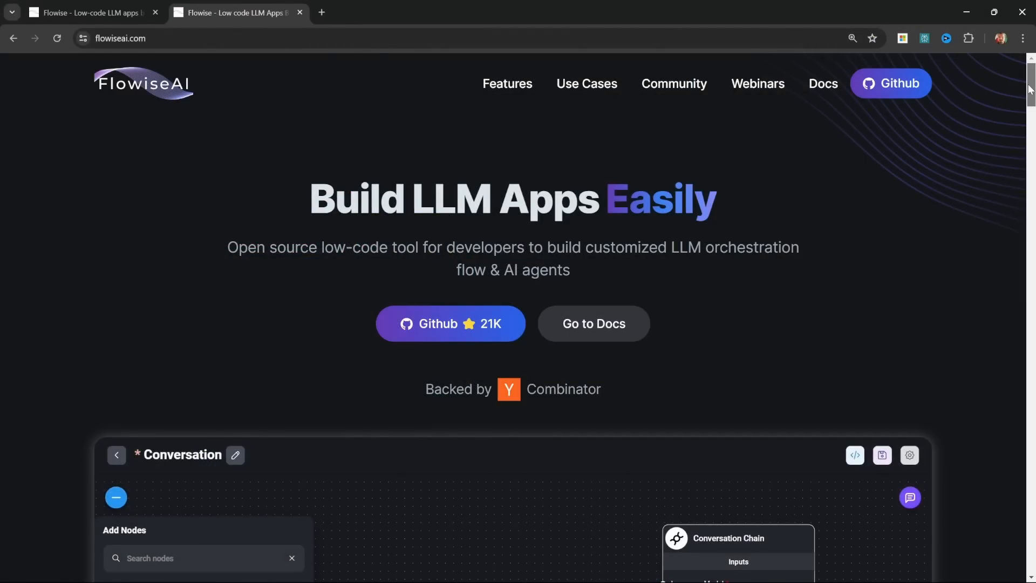
pyautogui.moveTo(1031, 89); pyautogui.dragTo(1032, 115)
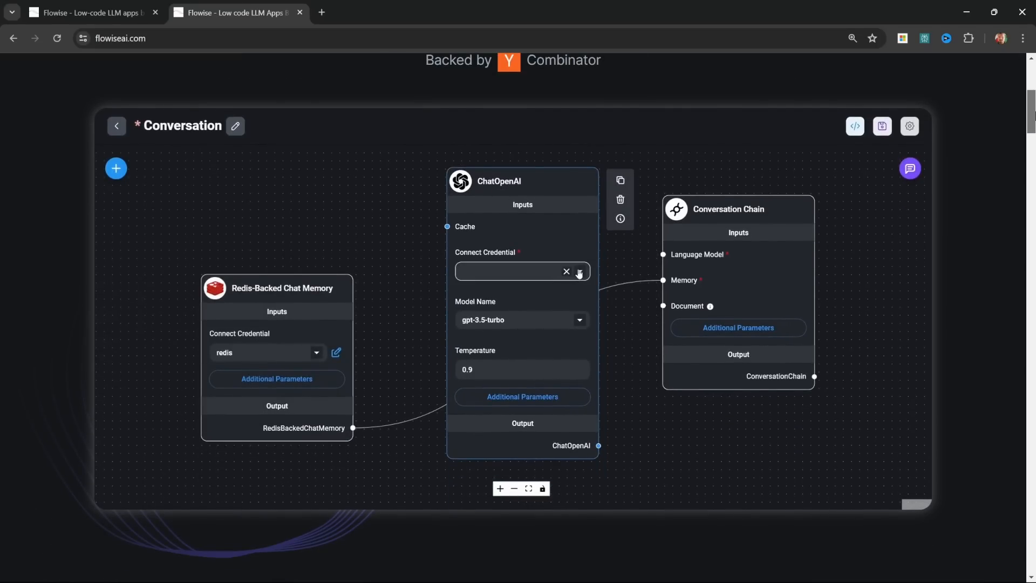
pyautogui.moveTo(1031, 115); pyautogui.dragTo(1034, 166)
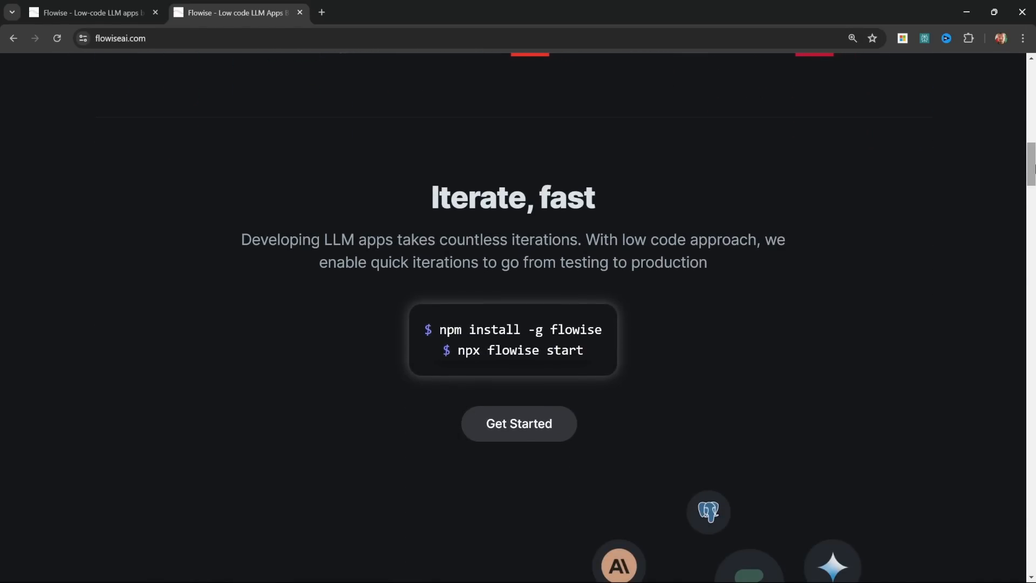
pyautogui.scroll(-1, 986, 184)
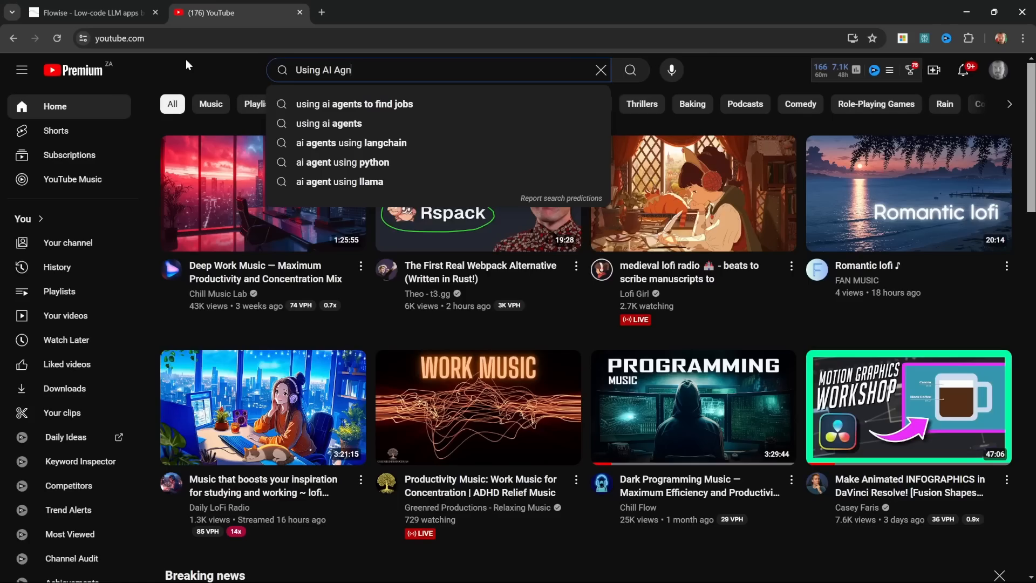
# Step: Search YouTube for "Using AI Agents to automate my life"
pyautogui.write('nts to')
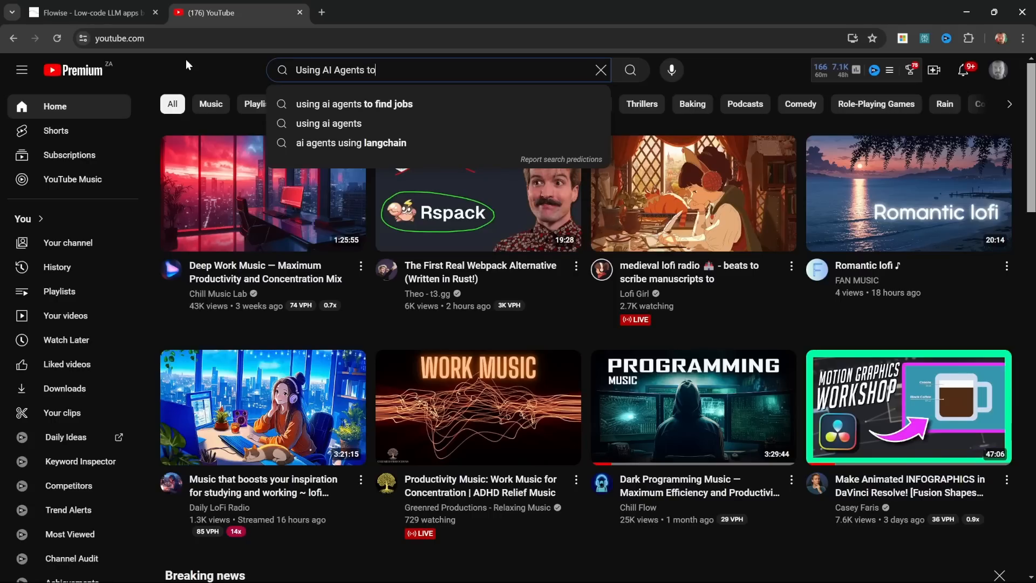
pyautogui.write(' automa')
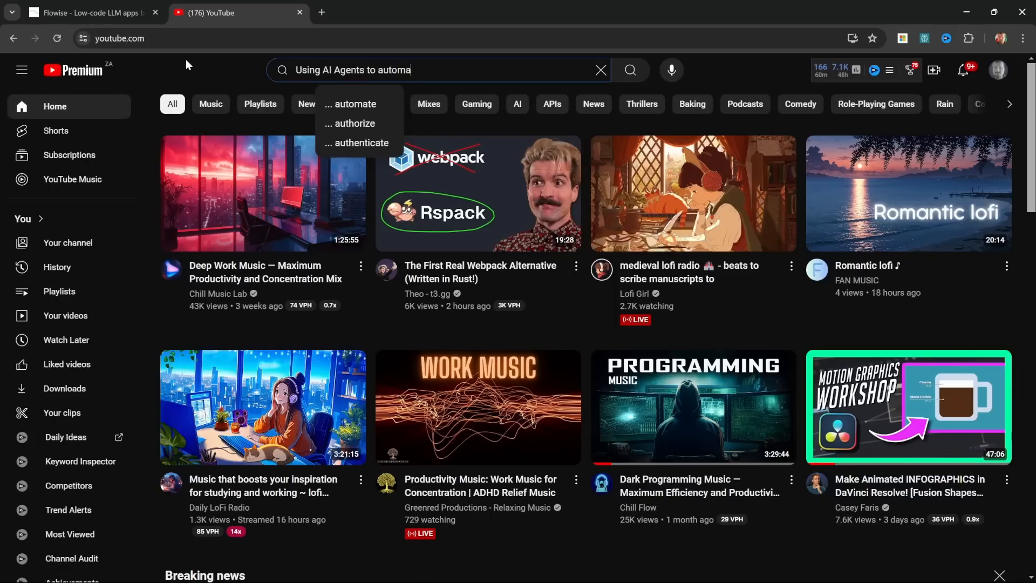
pyautogui.write('te my life')
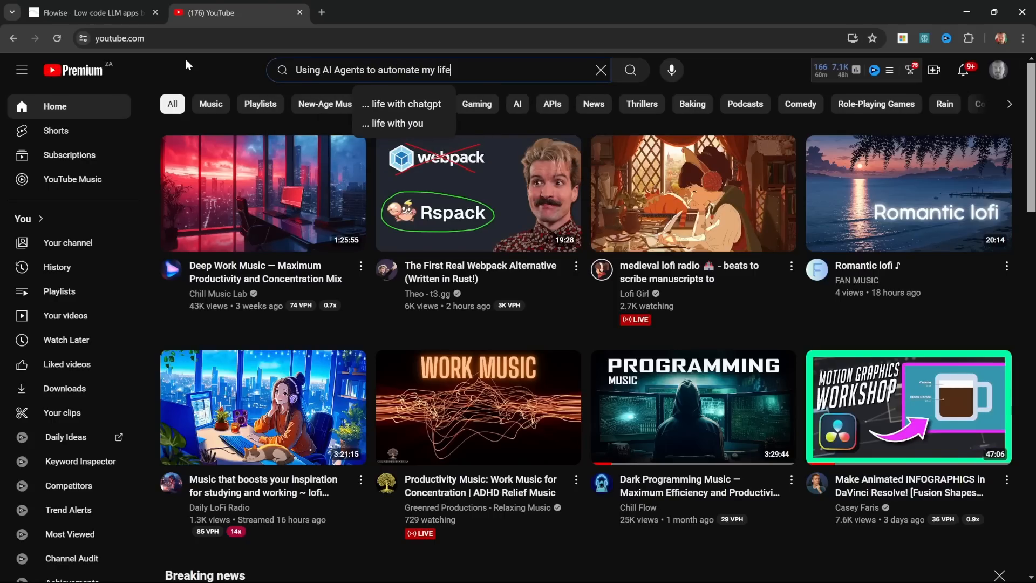
pyautogui.press('Return')
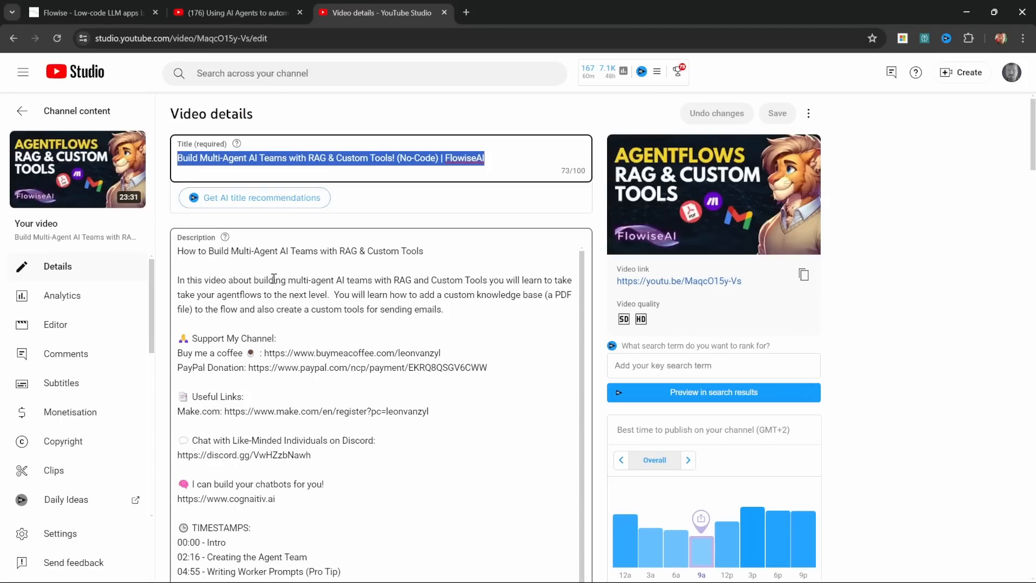
# Step: Highlight the video description from its heading down to the website link, and draft text about automating your life
pyautogui.click(273, 279)
pyautogui.moveTo(322, 515); pyautogui.dragTo(178, 250)
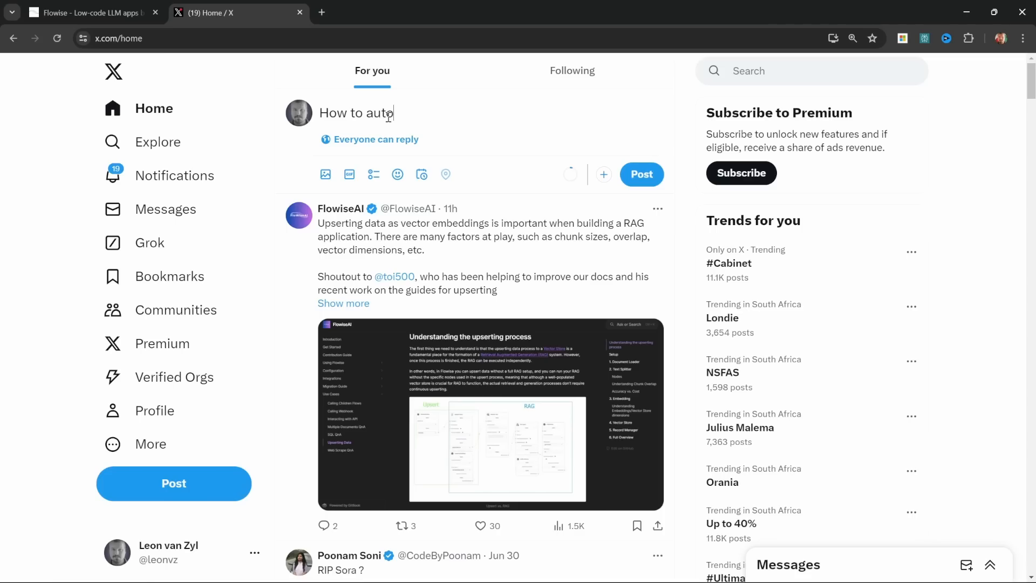
pyautogui.write('mate your life u')
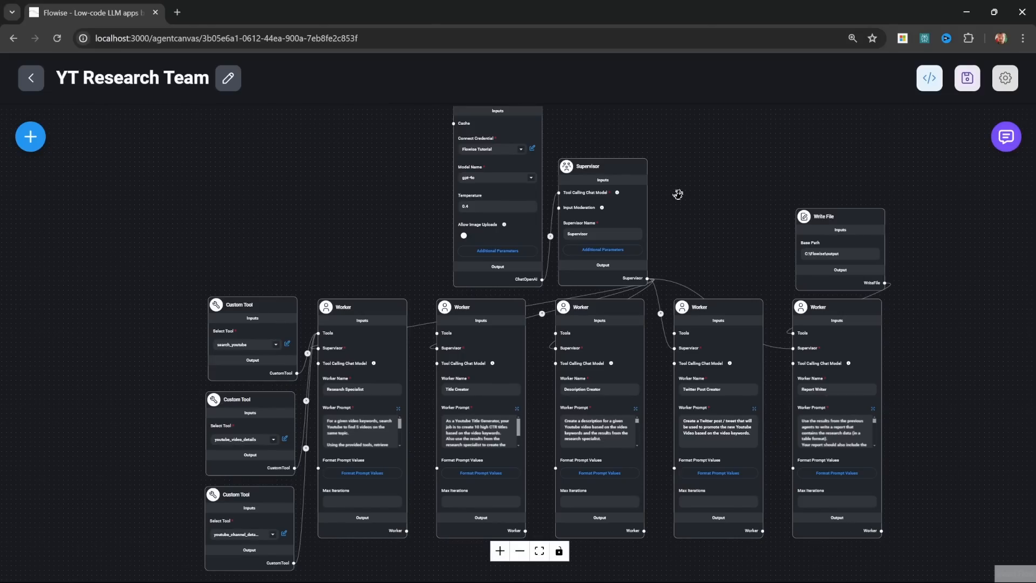
# Step: Examine the YT Research Team canvas: the supervisor, the custom tools, and each worker's name and prompt through to the Report Writer
pyautogui.moveTo(678, 195); pyautogui.dragTo(564, 247)
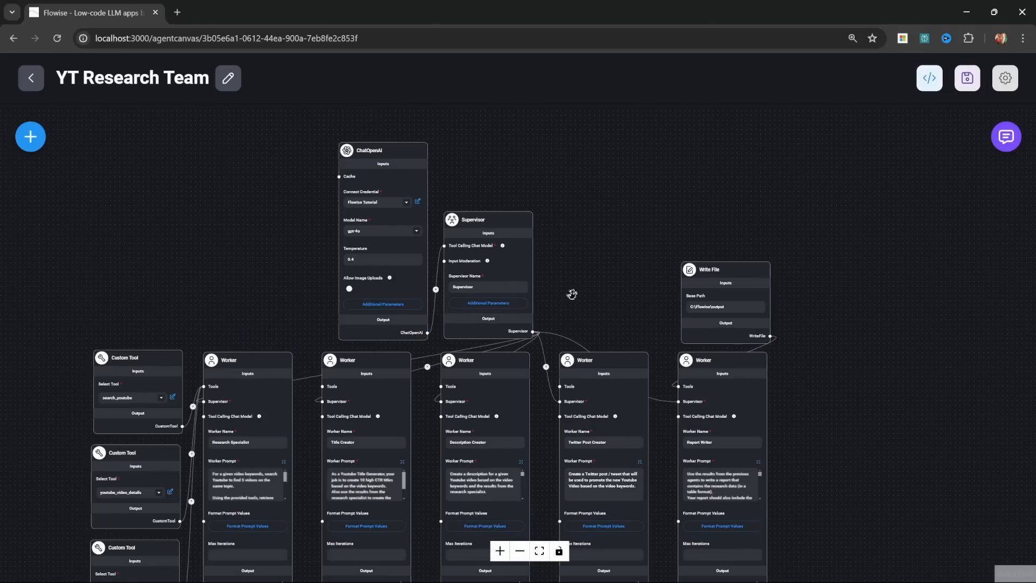
pyautogui.scroll(6, 581, 273)
pyautogui.moveTo(524, 283); pyautogui.dragTo(683, 303)
pyautogui.scroll(2, 591, 312)
pyautogui.moveTo(622, 253)
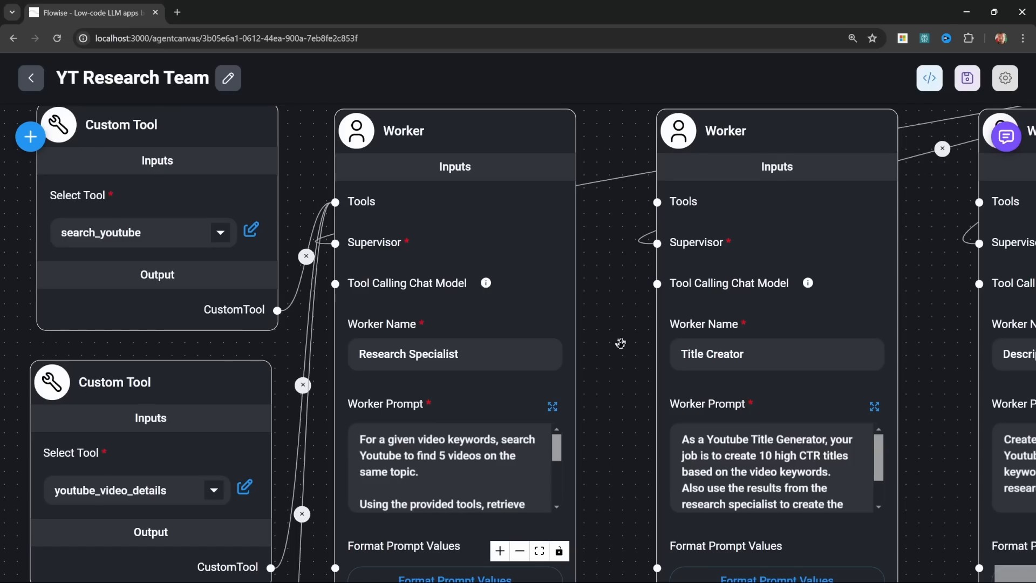
pyautogui.moveTo(548, 383)
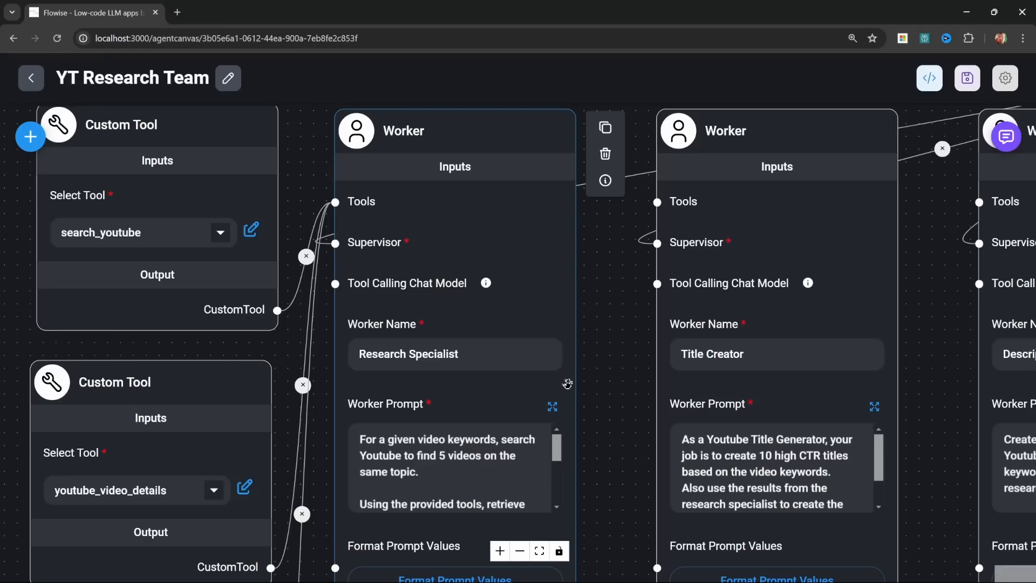
pyautogui.moveTo(946, 299); pyautogui.dragTo(663, 271)
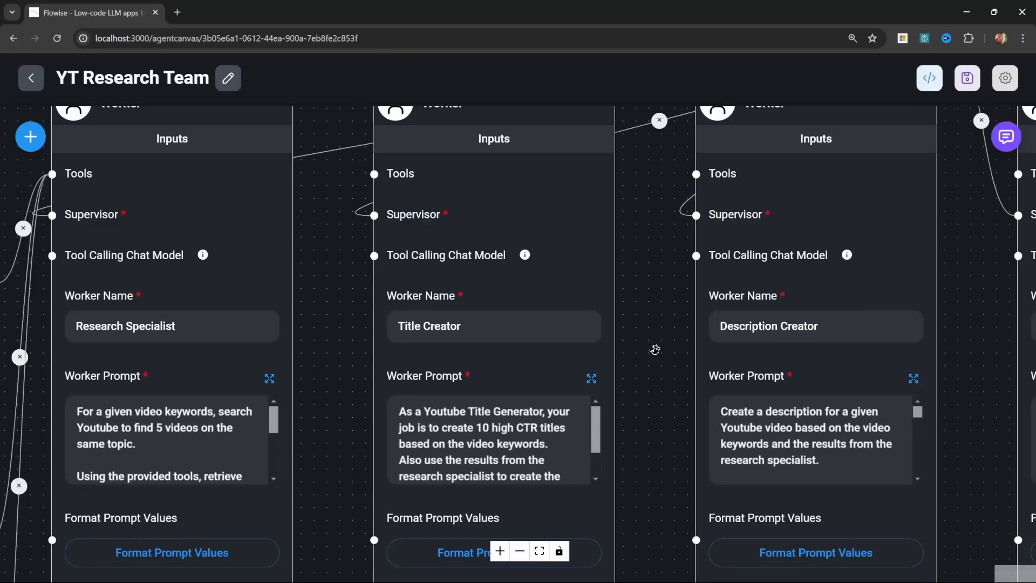
pyautogui.moveTo(939, 325); pyautogui.dragTo(618, 334)
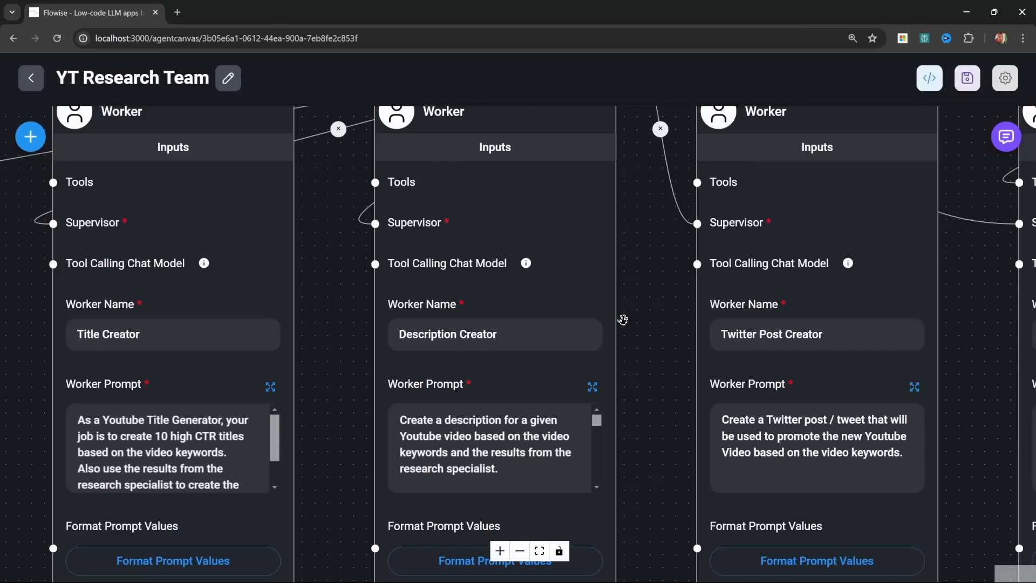
pyautogui.moveTo(960, 386); pyautogui.dragTo(638, 343)
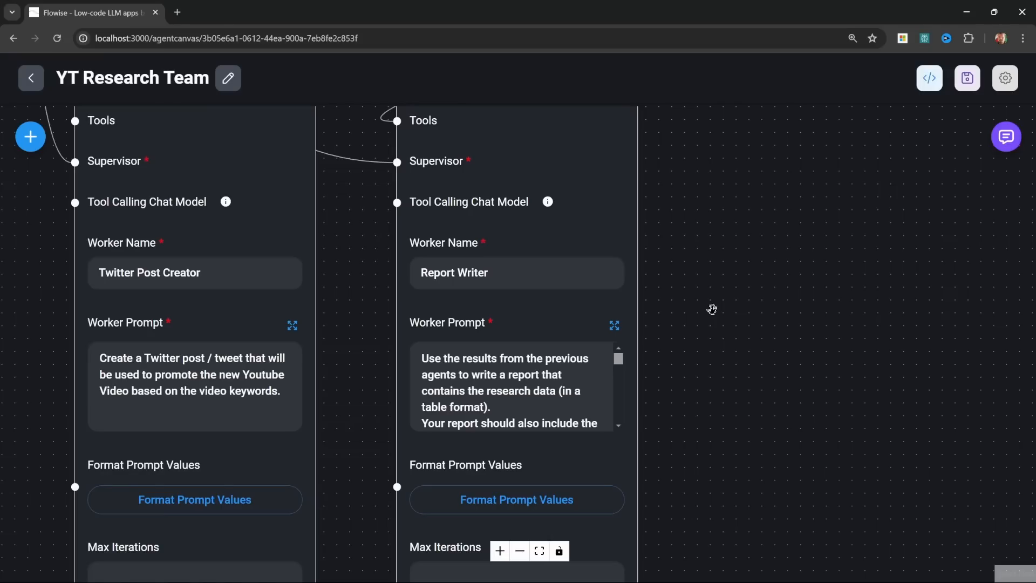
pyautogui.moveTo(535, 278)
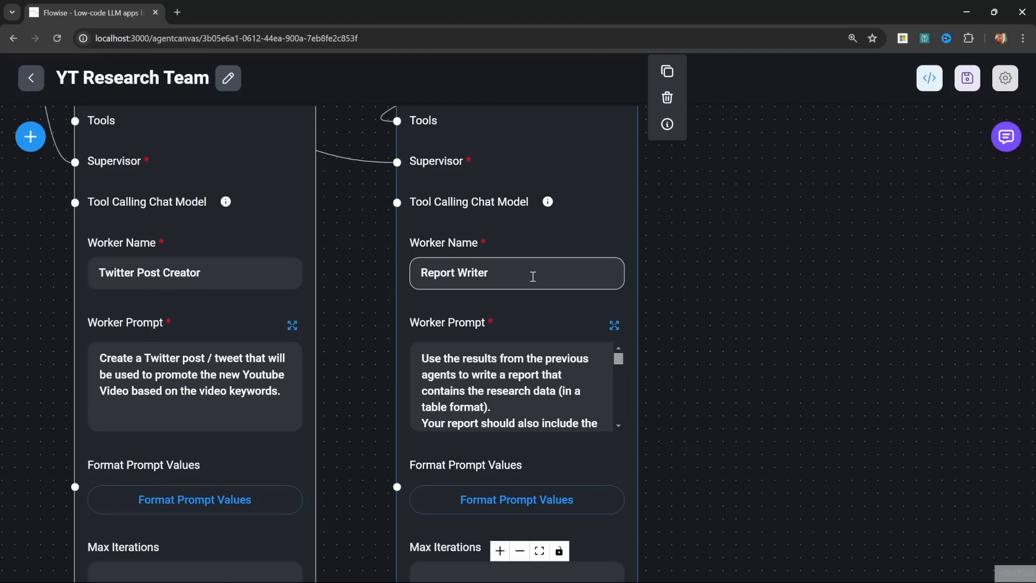
# Step: Open the agent team's chat and send the message "How to automate my life using AI Agent Teams"
pyautogui.scroll(-5, 532, 276)
pyautogui.moveTo(374, 308); pyautogui.dragTo(457, 356)
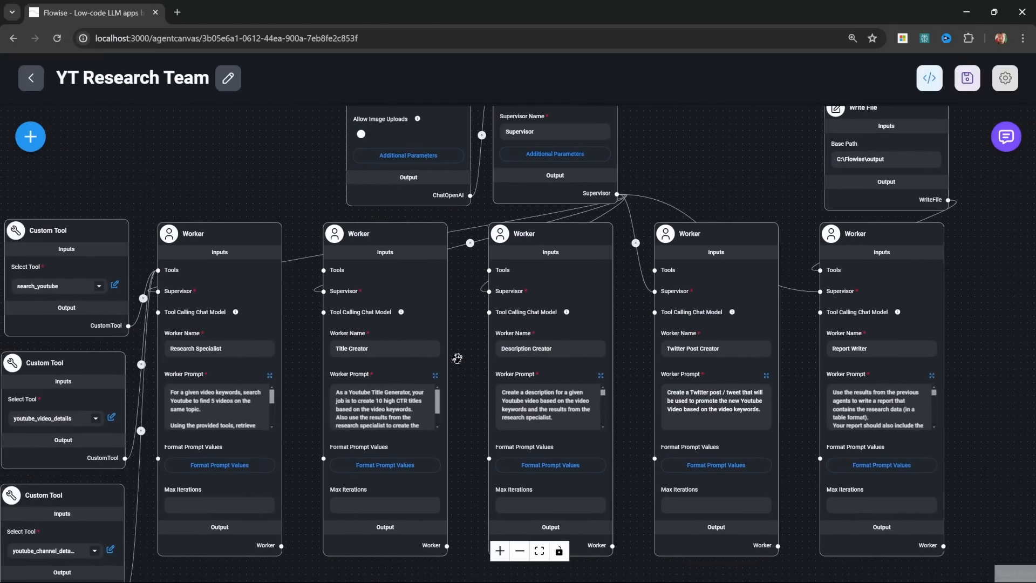
pyautogui.click(1006, 138)
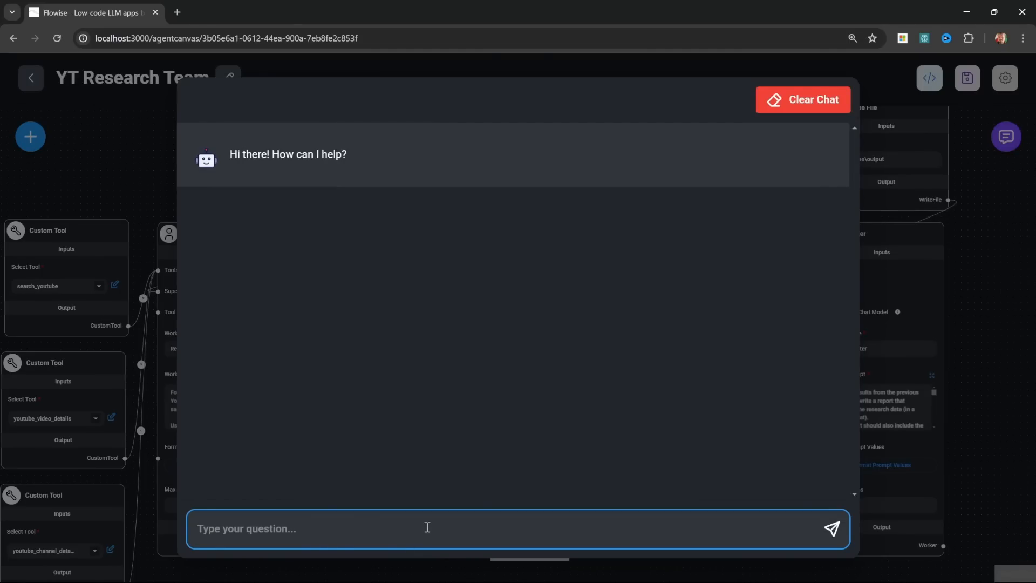
pyautogui.write('How to automate my life using AI Agent Teams')
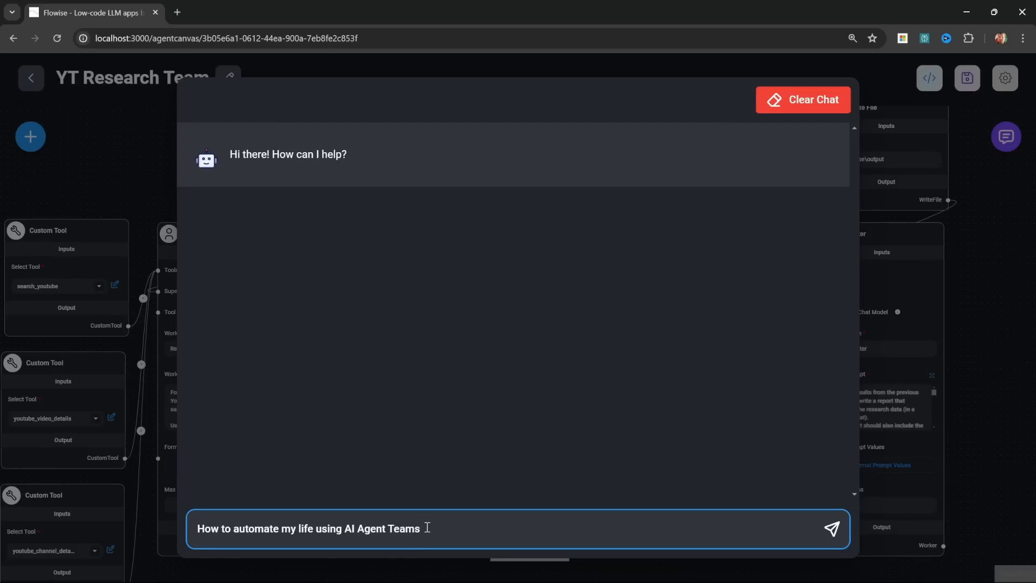
pyautogui.press('Return')
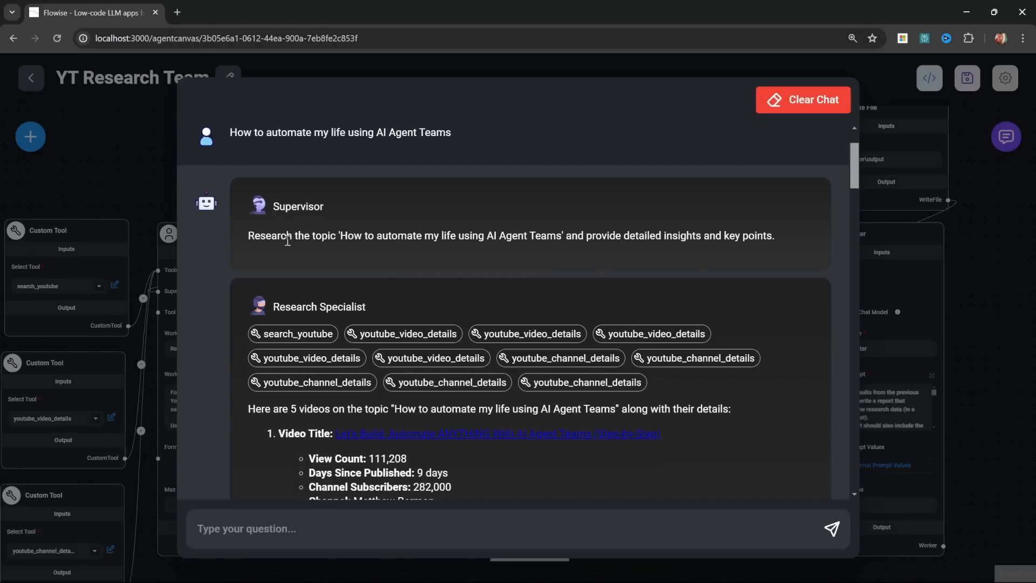
# Step: Read through the chat replies from the Supervisor, Research Specialist, Title Creator, Description Creator, Twitter Post Creator and Report Writer
pyautogui.moveTo(354, 234); pyautogui.dragTo(450, 236)
pyautogui.click(529, 236)
pyautogui.scroll(-2, 539, 275)
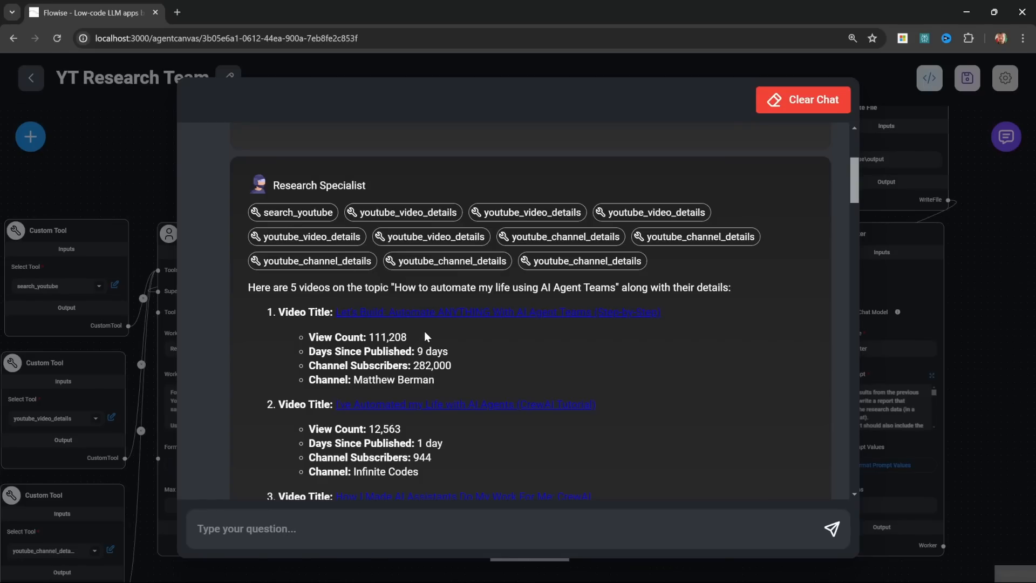
pyautogui.scroll(-1, 467, 384)
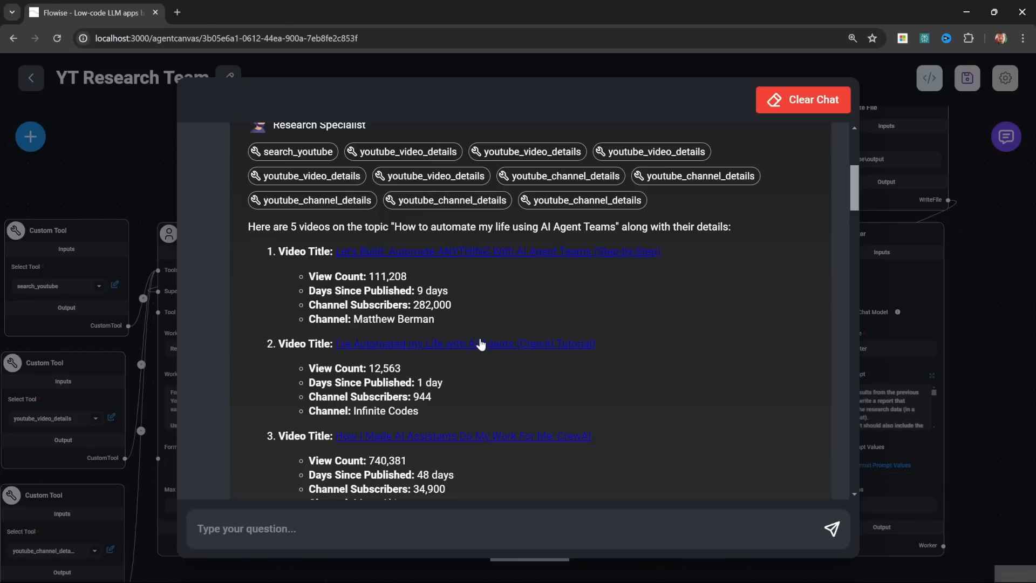
pyautogui.scroll(-10, 435, 222)
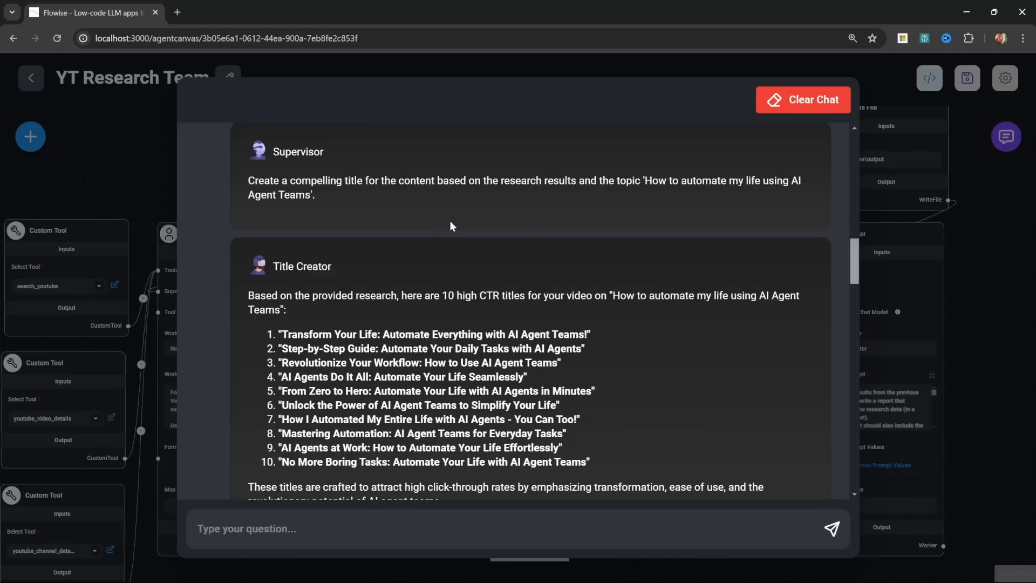
pyautogui.scroll(-2, 456, 268)
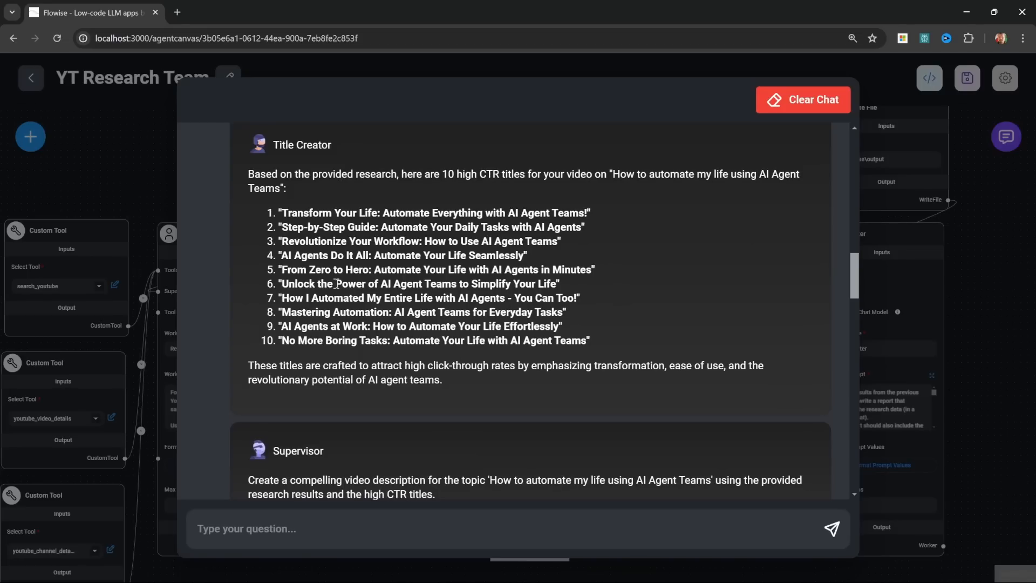
pyautogui.scroll(-6, 396, 264)
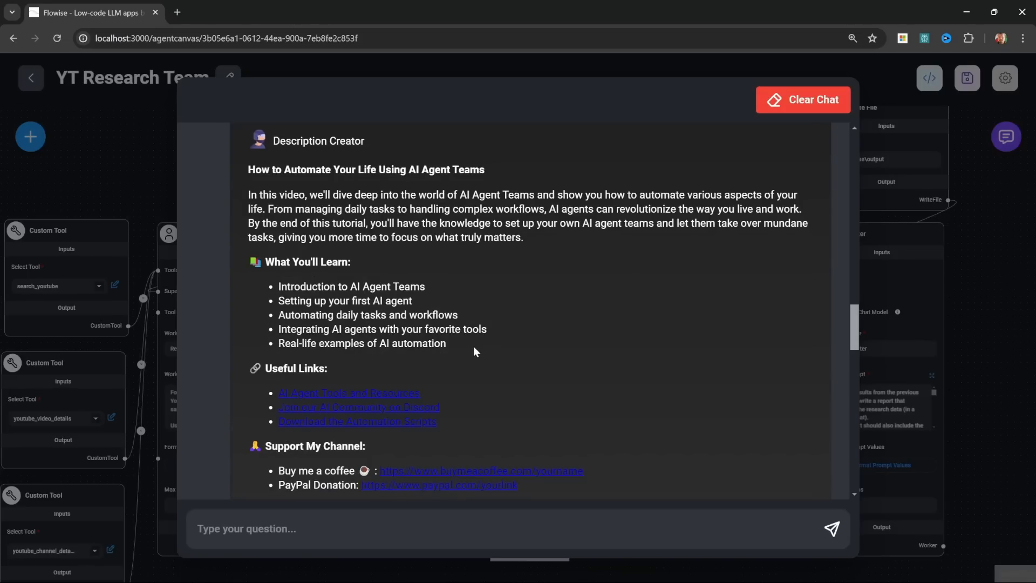
pyautogui.scroll(-4, 471, 346)
pyautogui.scroll(-6, 492, 364)
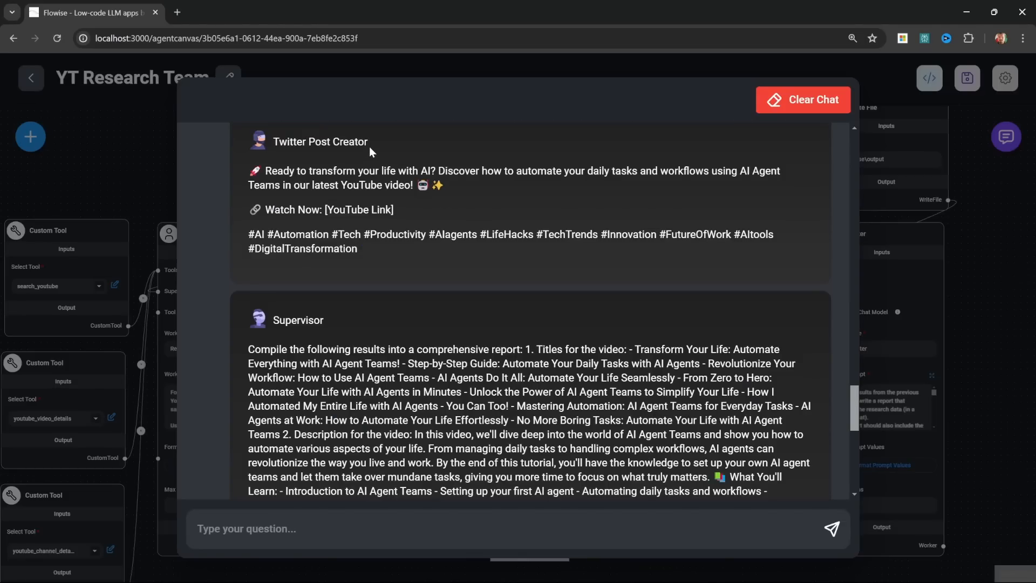
pyautogui.moveTo(381, 251); pyautogui.dragTo(249, 170)
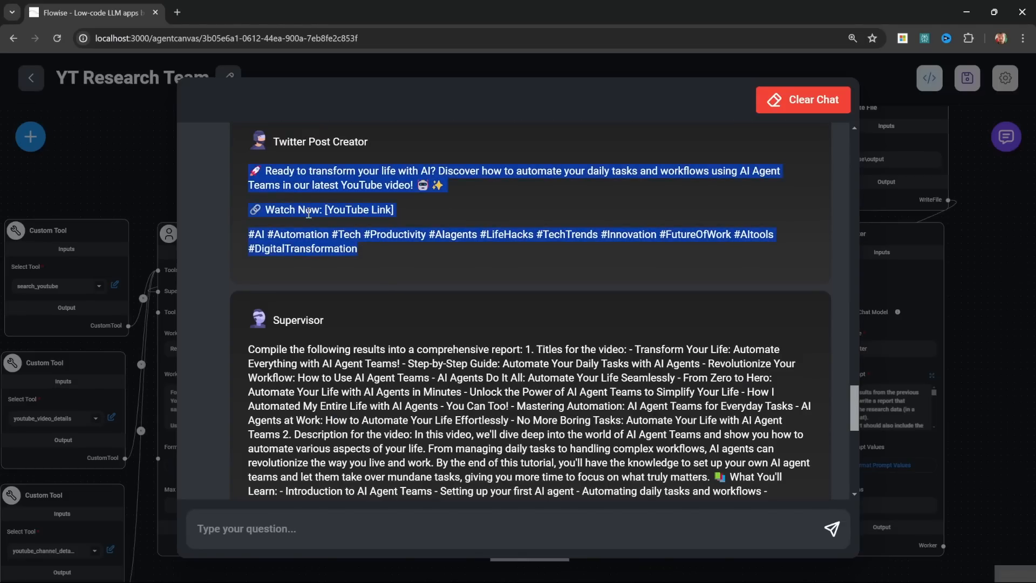
pyautogui.scroll(-10, 383, 241)
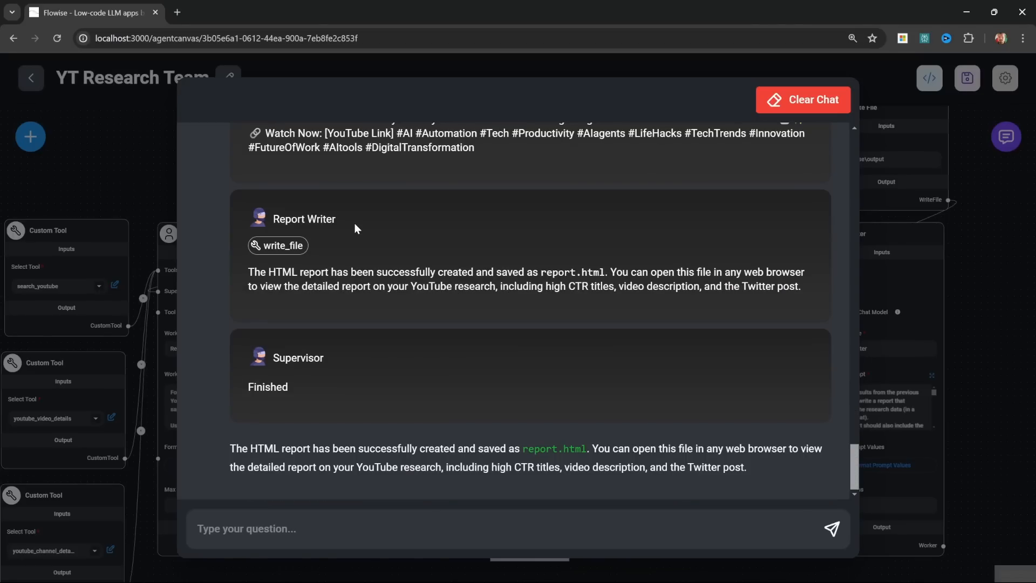
# Step: Switch to File Explorer and open the report HTML file from the output folder inside C:\Flowise
pyautogui.moveTo(0, 169); pyautogui.dragTo(573, 142)
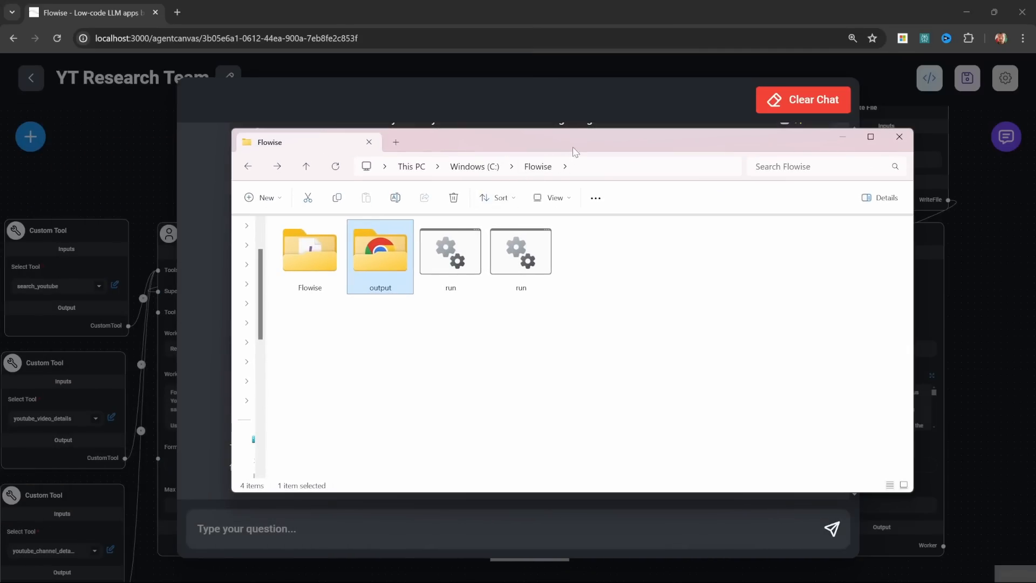
pyautogui.doubleClick(380, 266)
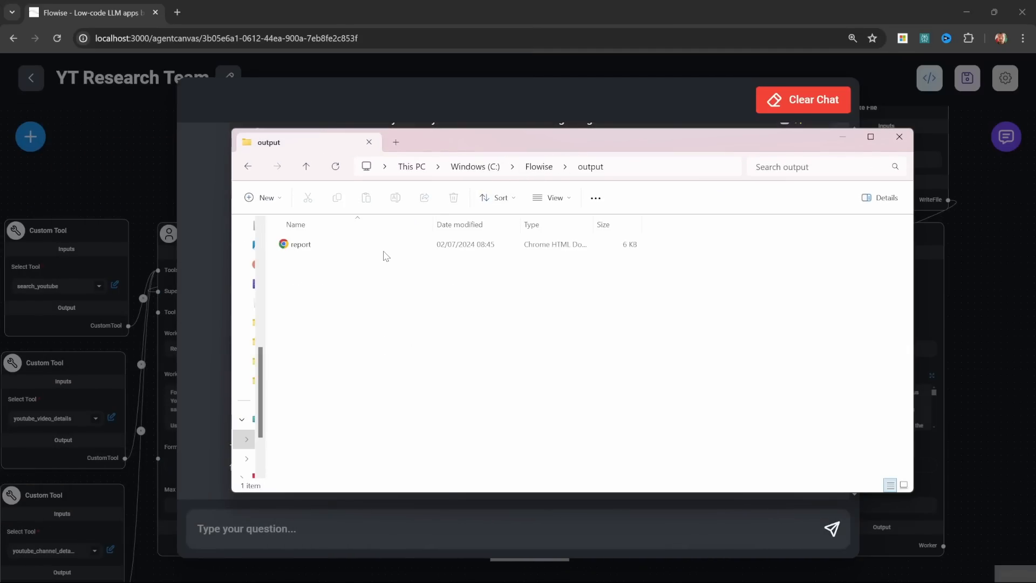
pyautogui.doubleClick(300, 245)
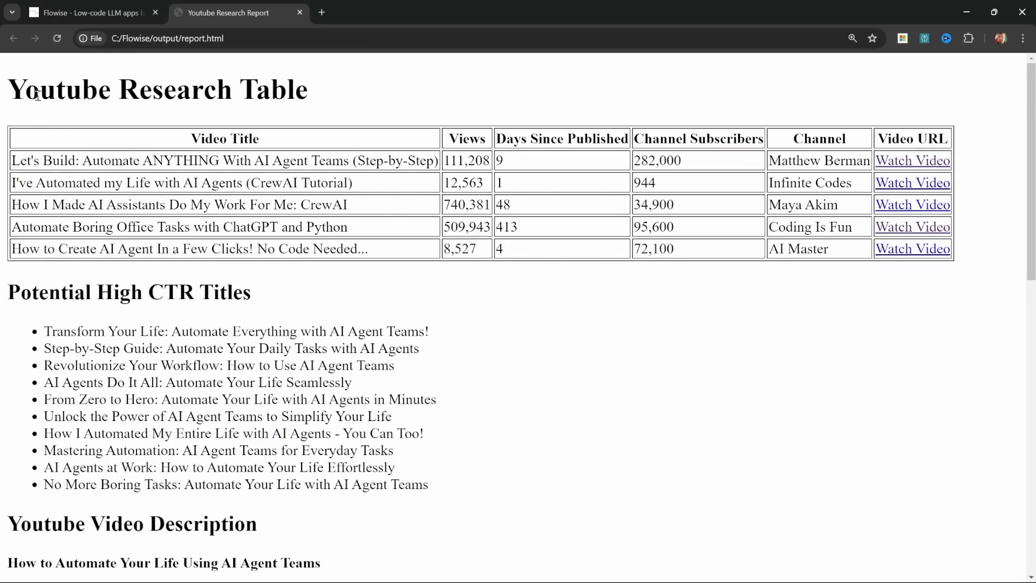
# Step: Review the generated report's research table, potential titles, video description and Twitter post sections
pyautogui.scroll(-3, 259, 213)
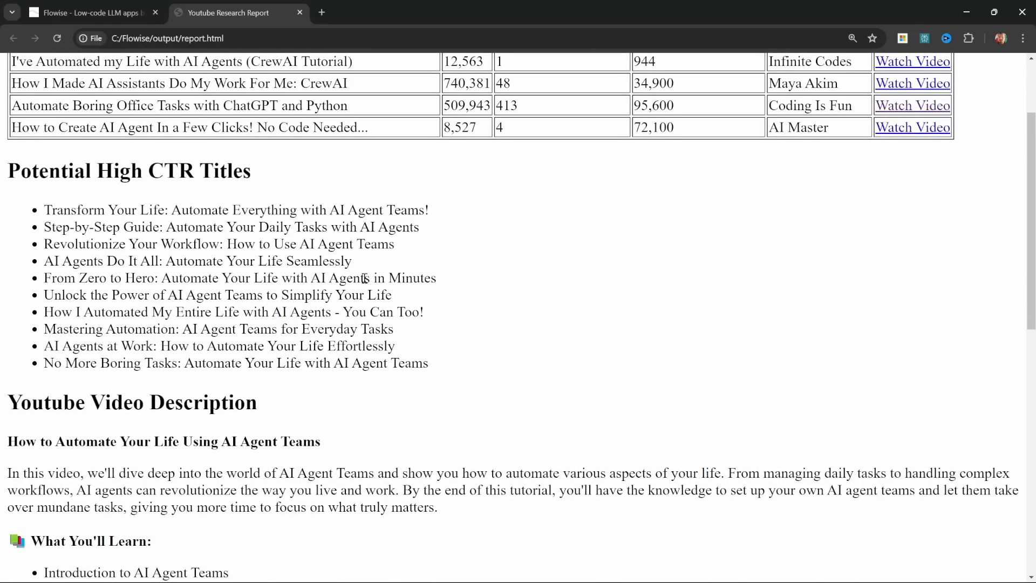
pyautogui.scroll(3, 363, 282)
pyautogui.moveTo(12, 160); pyautogui.dragTo(431, 161)
pyautogui.scroll(-2, 389, 201)
pyautogui.scroll(-4, 377, 262)
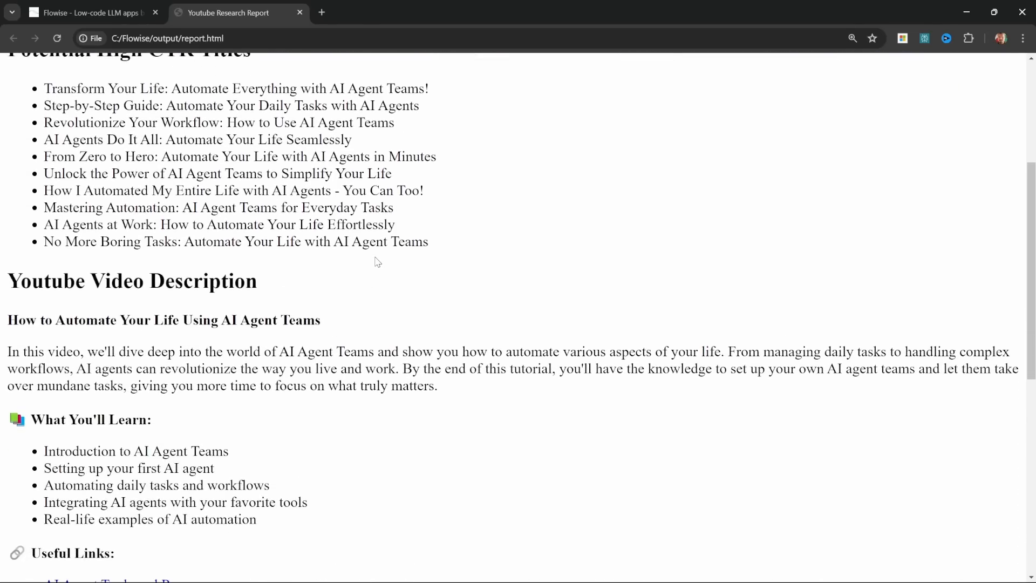
pyautogui.scroll(-6, 447, 269)
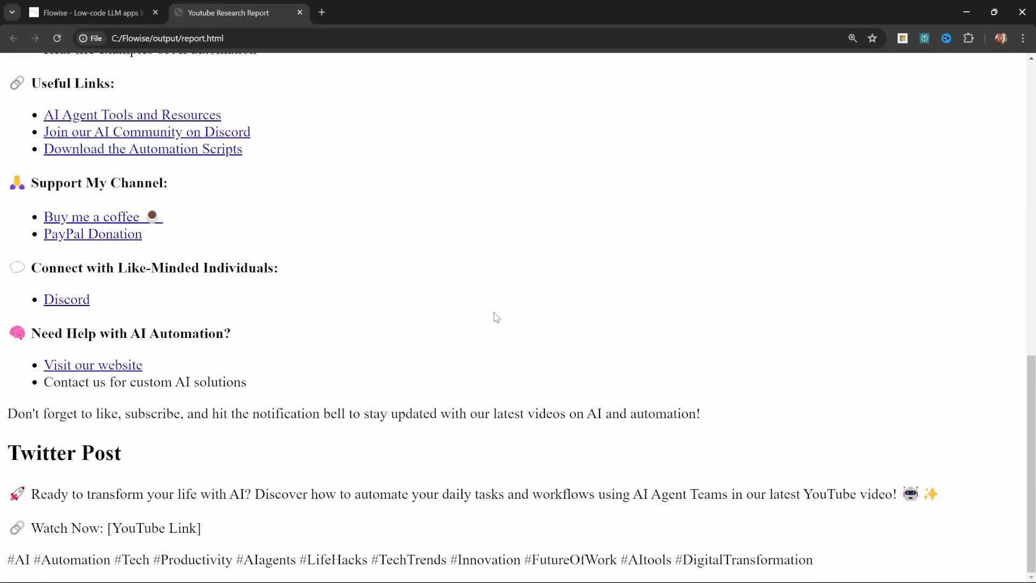
# Step: Close the report, start a new agent flow from the agents list and save it as YT Research Tutorial
pyautogui.hotkey('ctrl', 'w')
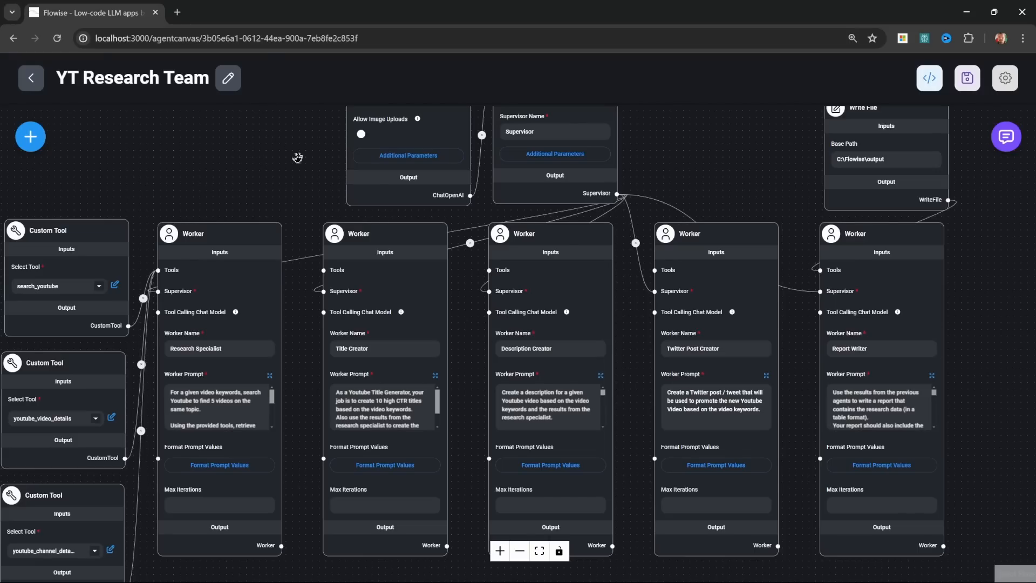
pyautogui.click(31, 78)
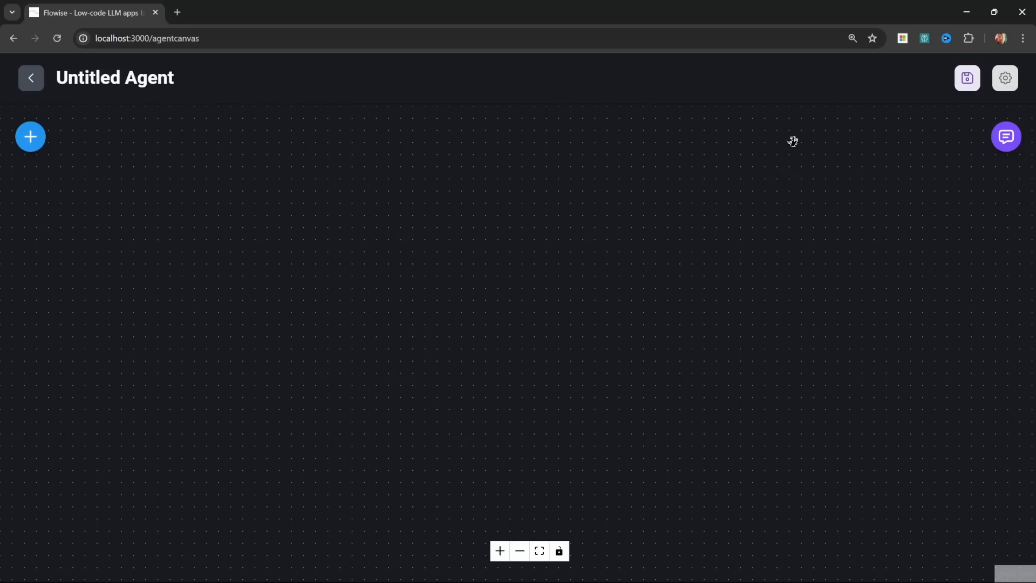
pyautogui.click(966, 82)
pyautogui.click(459, 319)
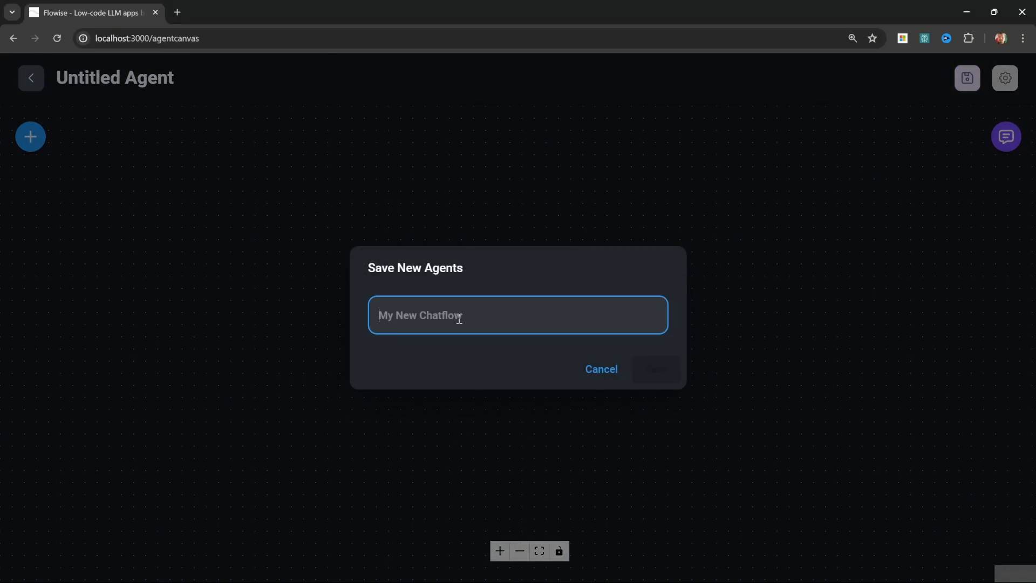
pyautogui.write('YT Research Tutorial')
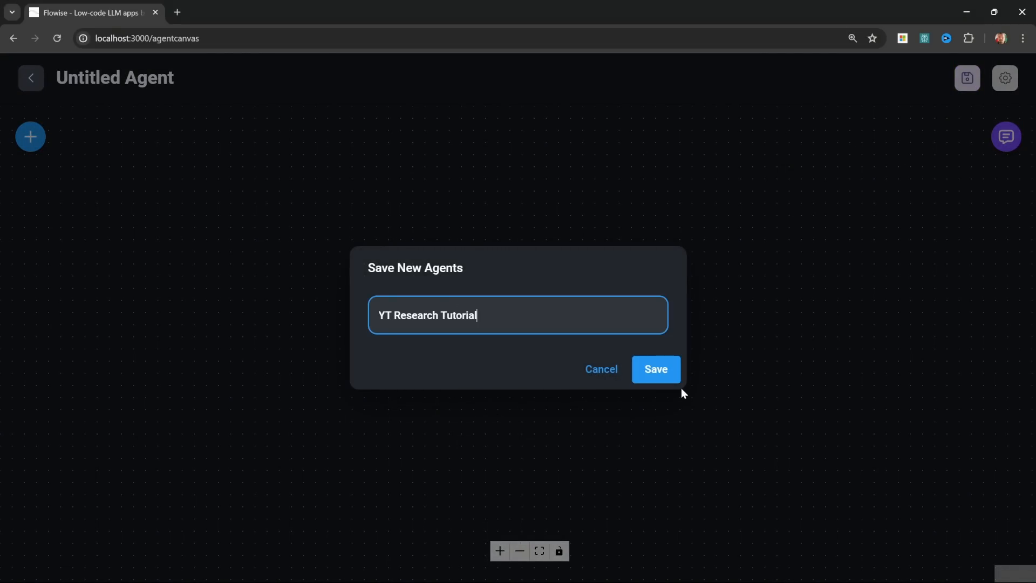
pyautogui.click(656, 370)
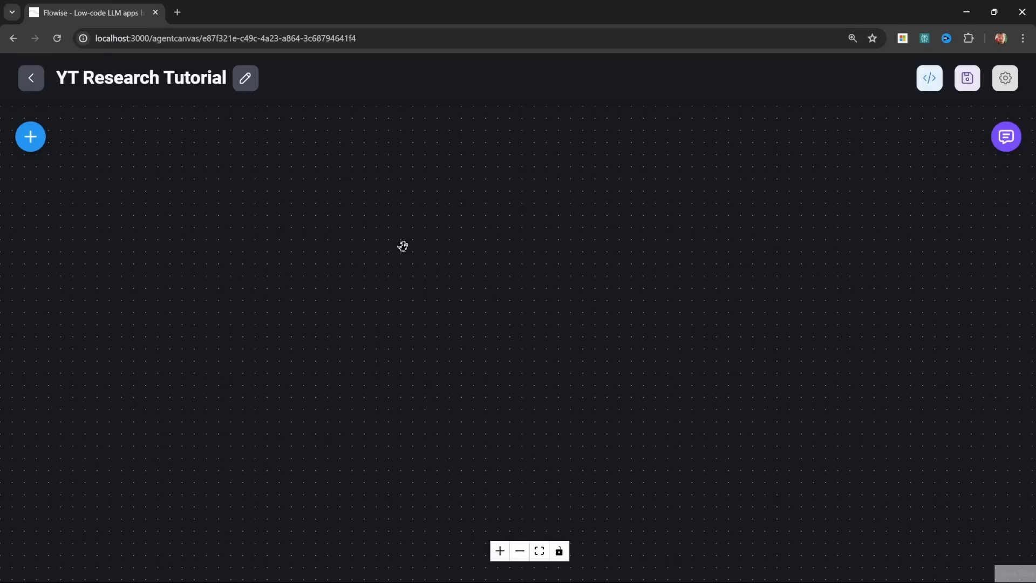
# Step: Add a Supervisor node from the Multi Agents category to the empty canvas
pyautogui.click(33, 141)
pyautogui.scroll(-5, 161, 343)
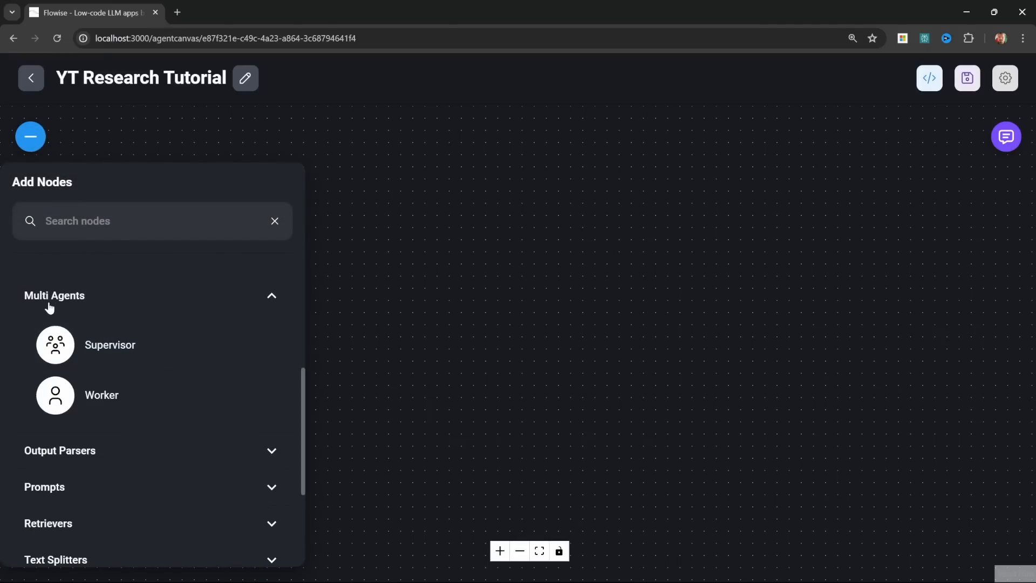
pyautogui.moveTo(72, 344); pyautogui.dragTo(518, 318)
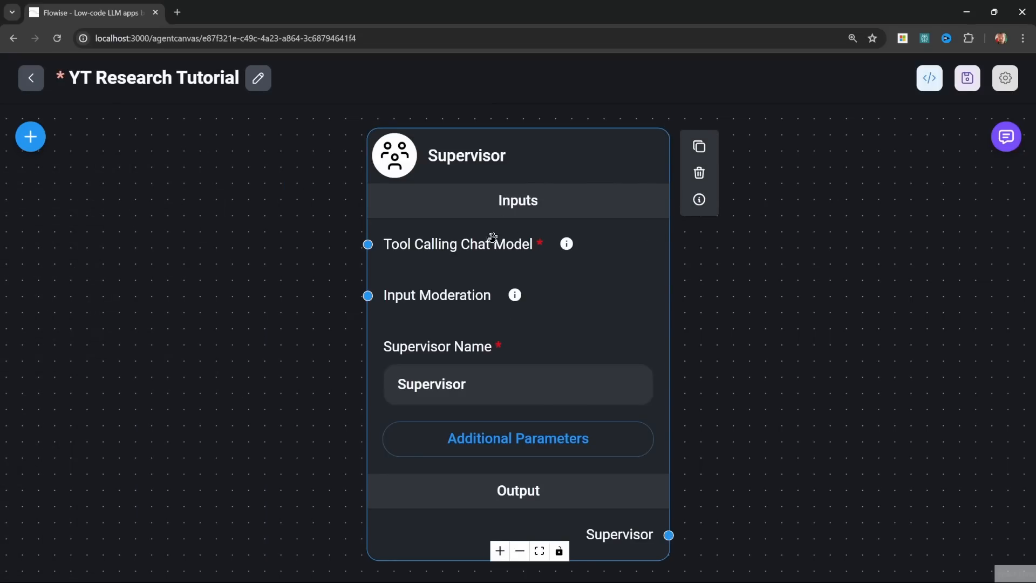
# Step: Read through the Supervisor's prompt and recursion limit in its additional parameters
pyautogui.click(527, 440)
pyautogui.click(519, 322)
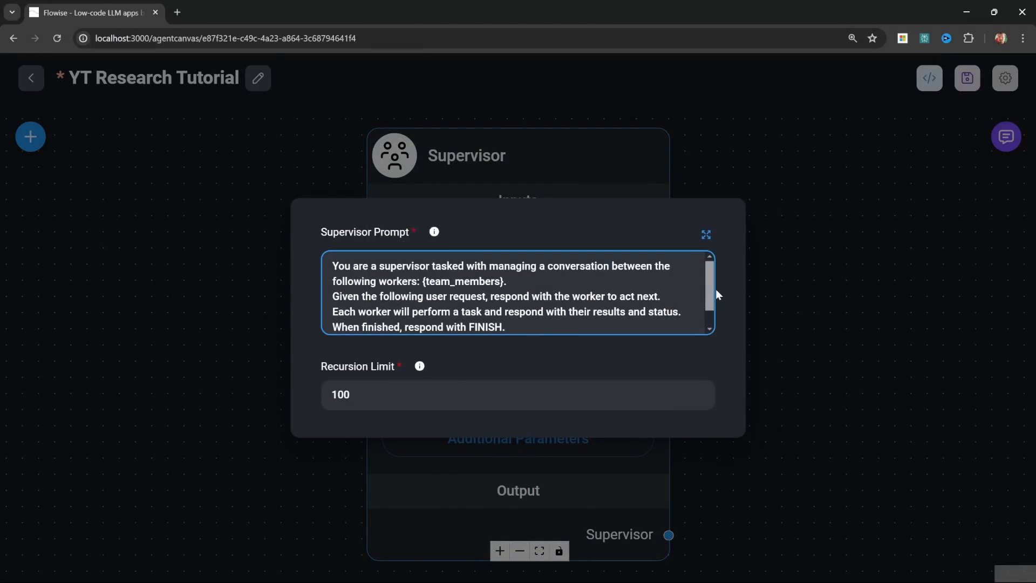
pyautogui.scroll(-1, 714, 312)
pyautogui.scroll(1, 716, 306)
pyautogui.click(295, 157)
# Step: Add a ChatOpenAI chat model node beside the Supervisor node
pyautogui.scroll(-2, 267, 303)
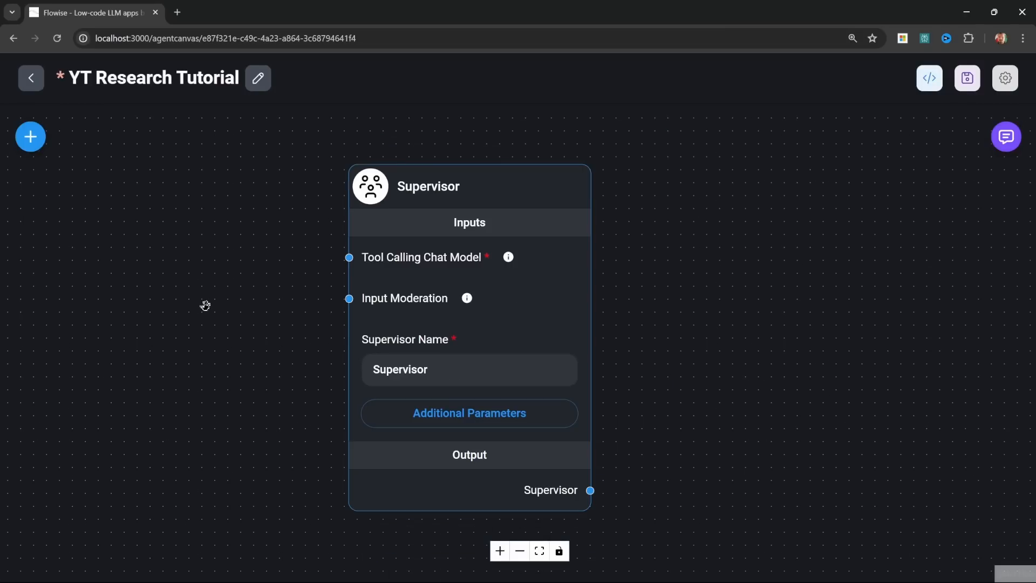
pyautogui.moveTo(204, 305); pyautogui.dragTo(304, 300)
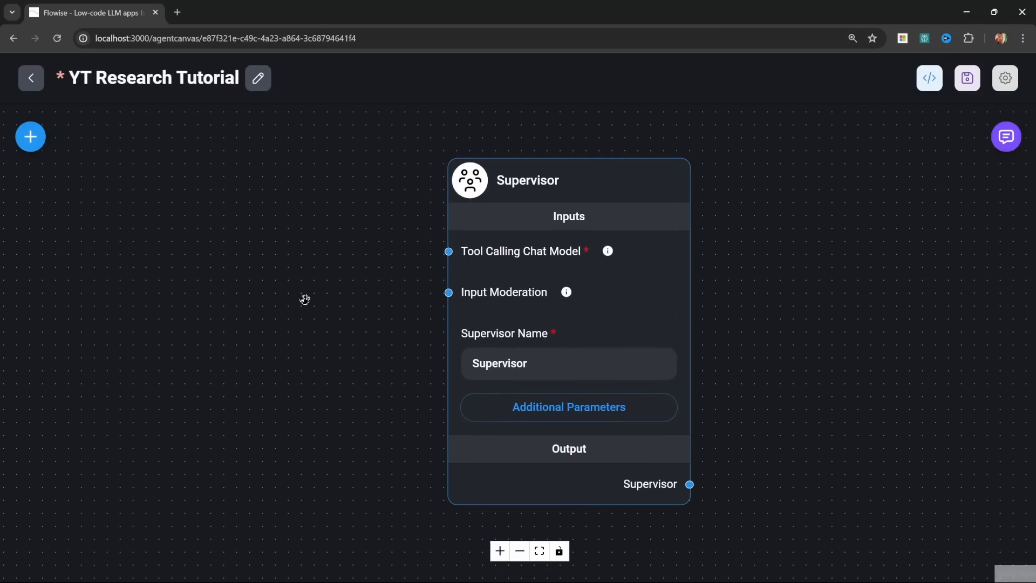
pyautogui.click(29, 139)
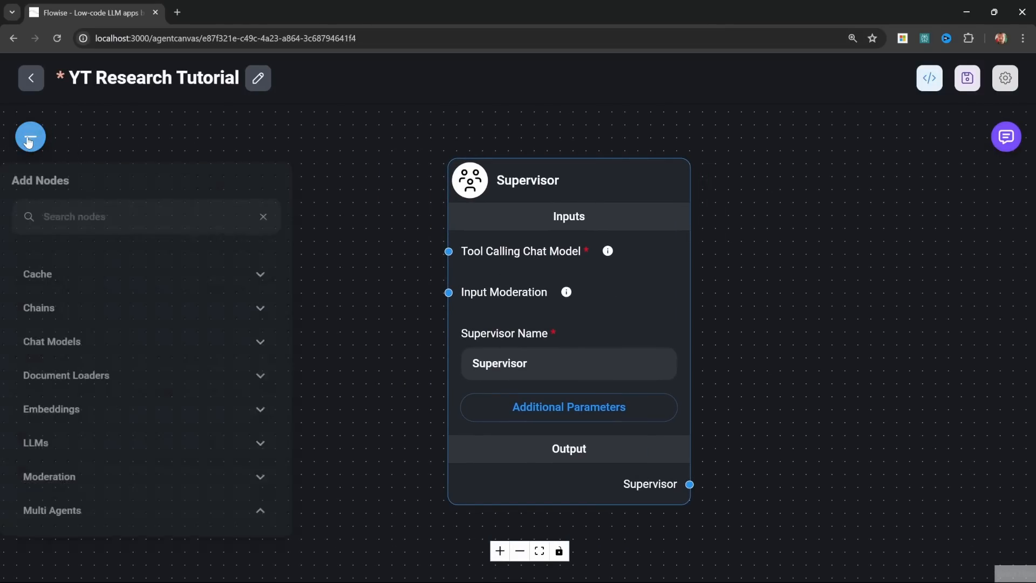
pyautogui.click(132, 357)
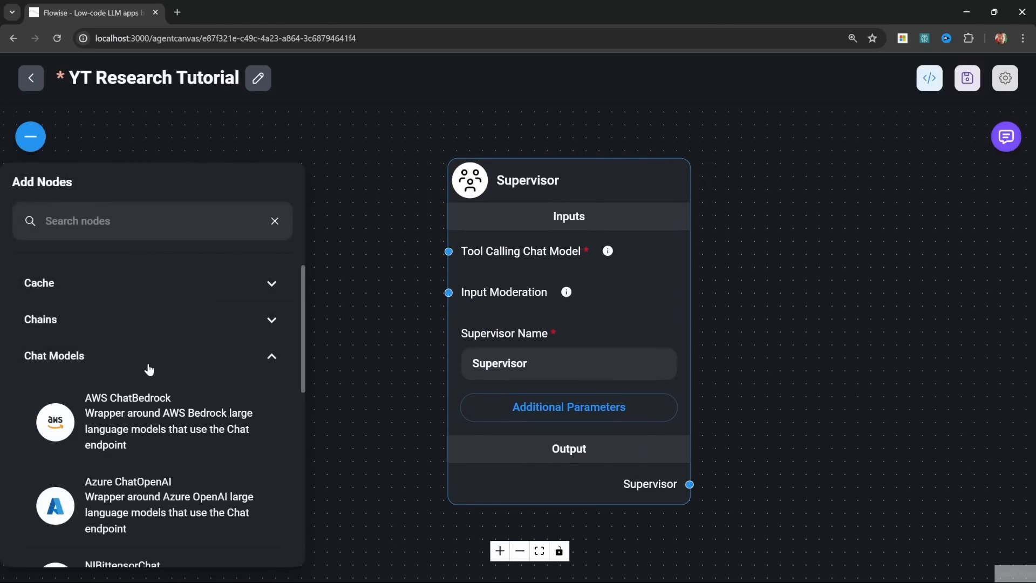
pyautogui.scroll(-15, 162, 378)
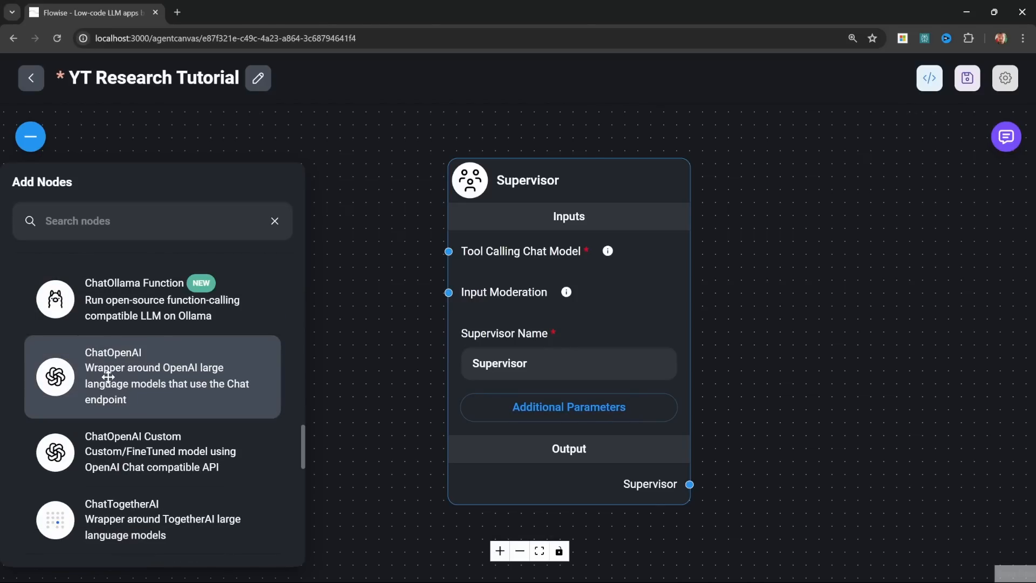
pyautogui.scroll(1, 133, 291)
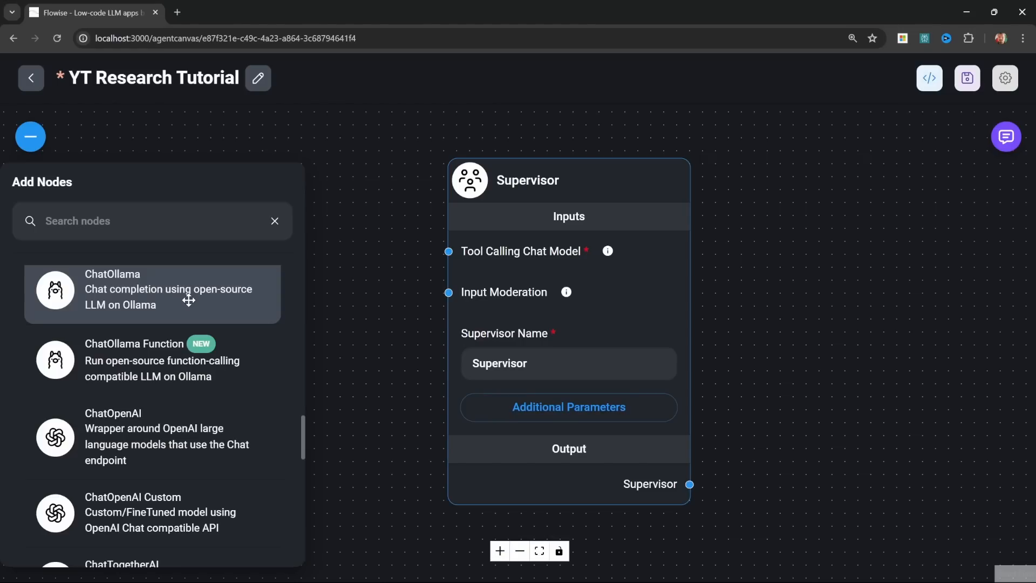
pyautogui.scroll(10, 193, 319)
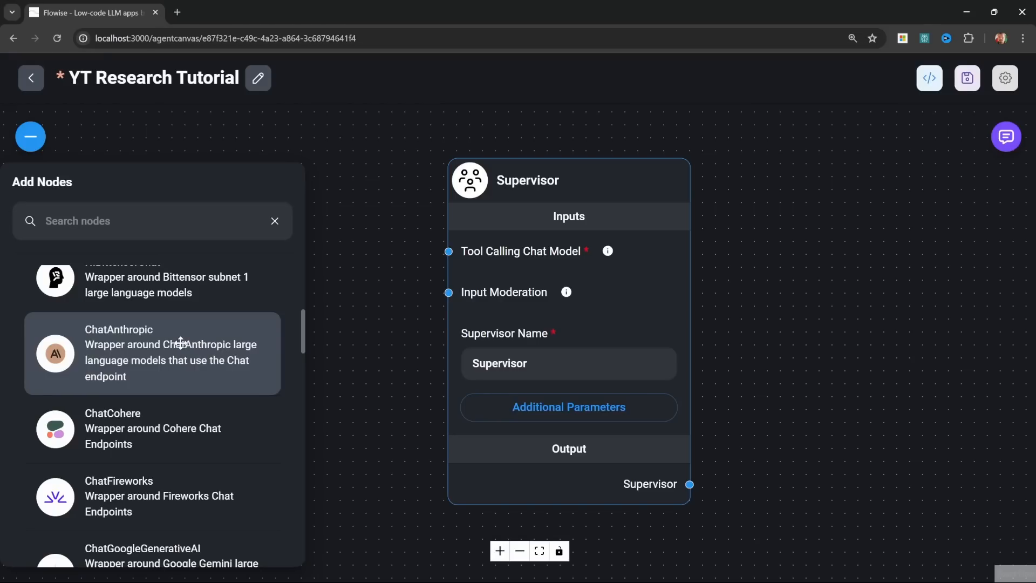
pyautogui.scroll(-8, 209, 325)
pyautogui.moveTo(91, 422); pyautogui.dragTo(239, 154)
pyautogui.moveTo(612, 327); pyautogui.dragTo(673, 178)
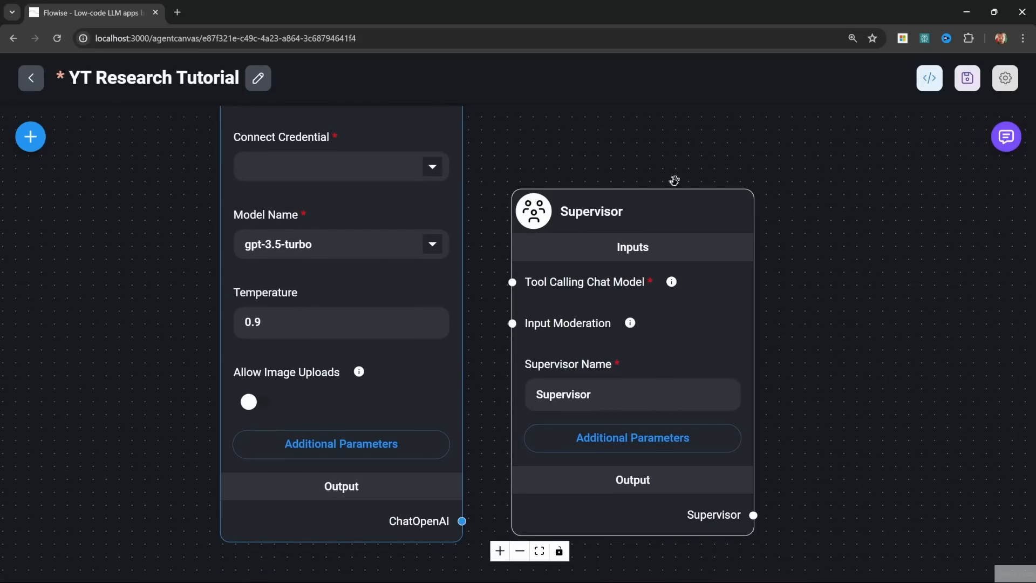
# Step: Connect ChatOpenAI to the Supervisor's Tool Calling Chat Model input and use the Flowise Tutorial credential for the model
pyautogui.scroll(-3, 475, 441)
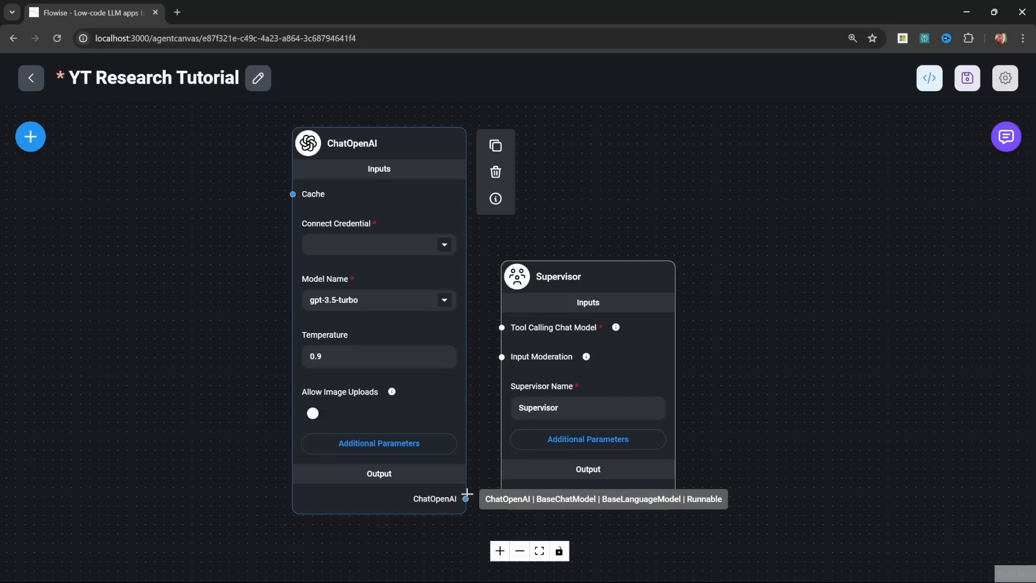
pyautogui.moveTo(465, 498); pyautogui.dragTo(502, 327)
pyautogui.click(444, 244)
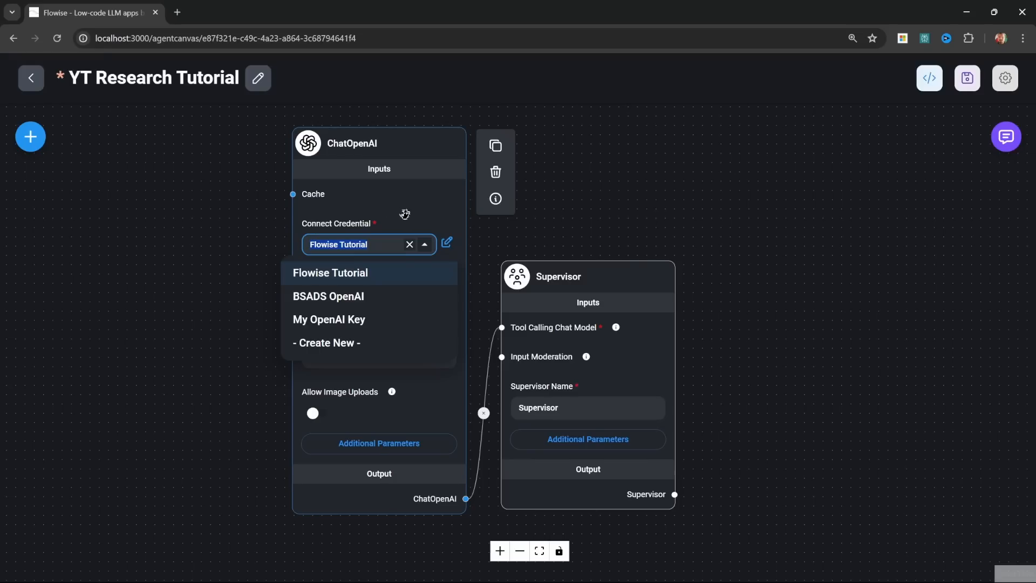
pyautogui.click(343, 343)
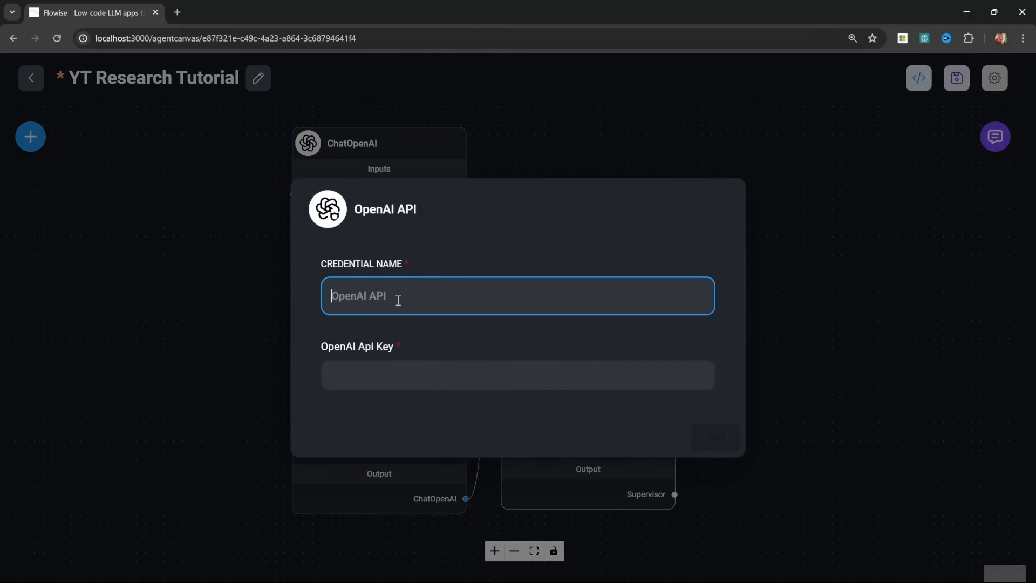
pyautogui.click(446, 375)
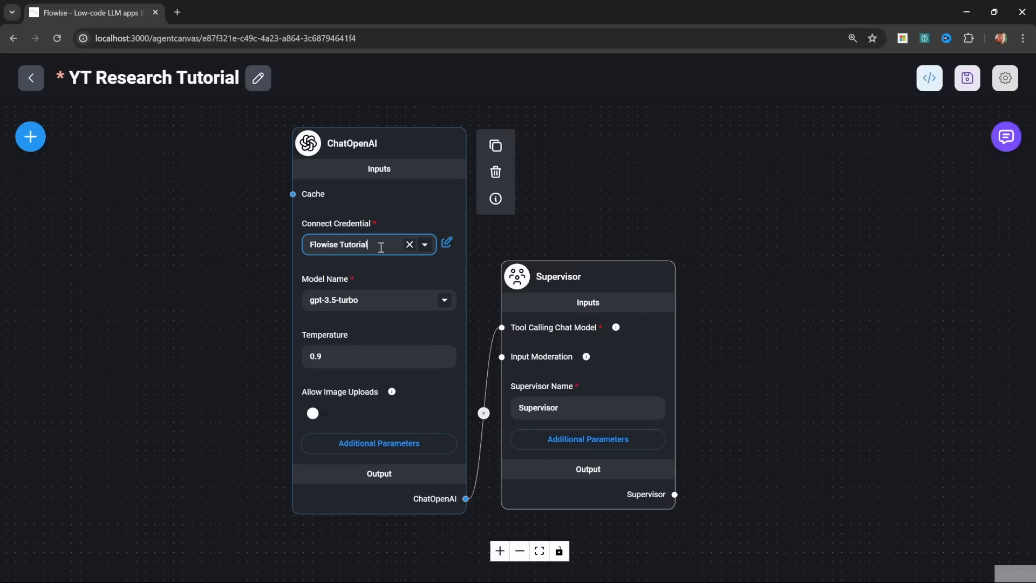
pyautogui.tripleClick(377, 246)
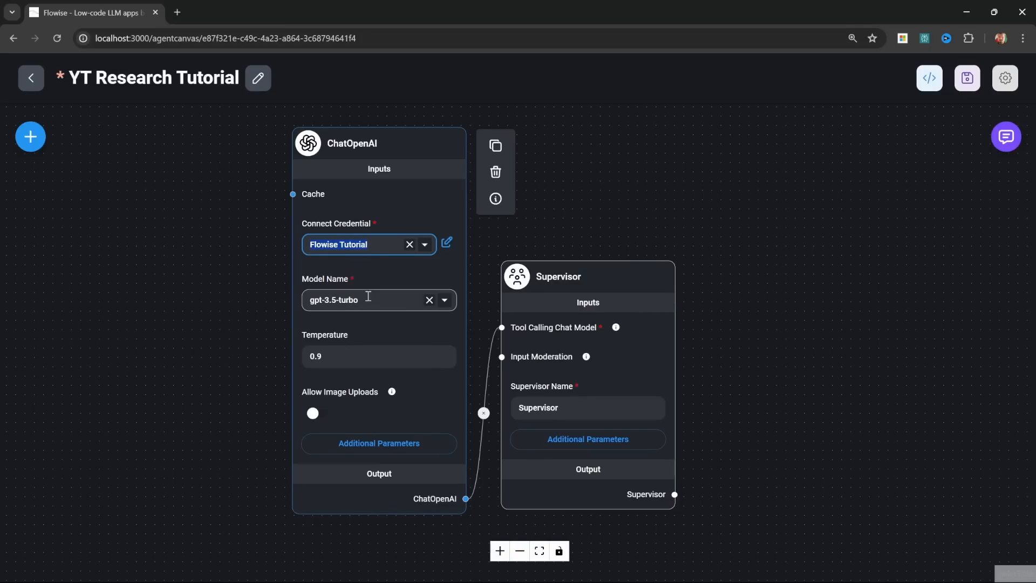
# Step: Set the ChatOpenAI model to gpt-4o and its temperature to 0.4
pyautogui.click(444, 300)
pyautogui.scroll(3, 382, 432)
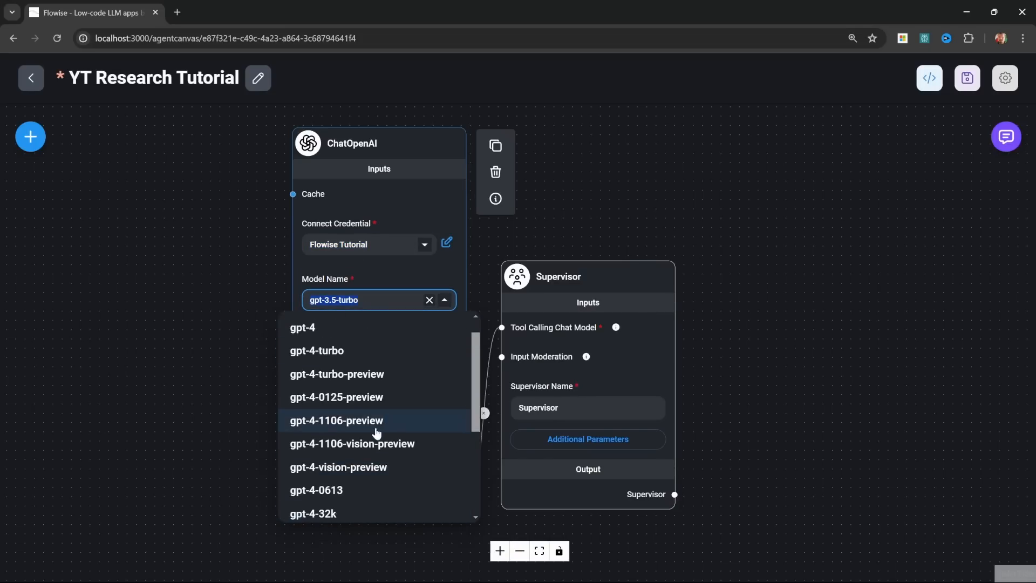
pyautogui.click(317, 330)
pyautogui.click(389, 360)
pyautogui.press('BackSpace')
pyautogui.write('4')
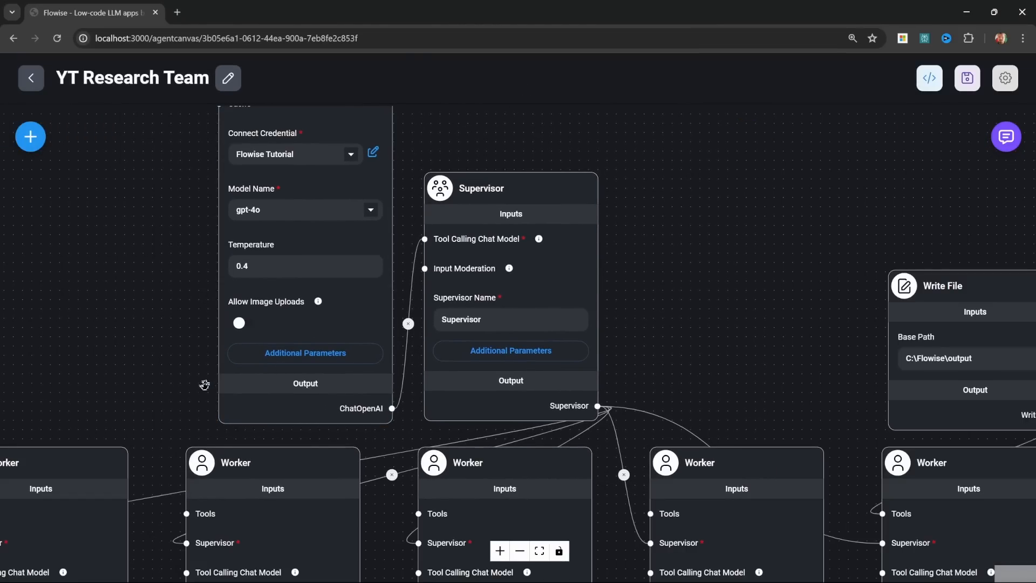
# Step: Switch to the finished YT Research Team flow and examine the Research Specialist worker with its connected custom tools
pyautogui.moveTo(62, 397); pyautogui.dragTo(593, 106)
pyautogui.moveTo(94, 443); pyautogui.dragTo(173, 370)
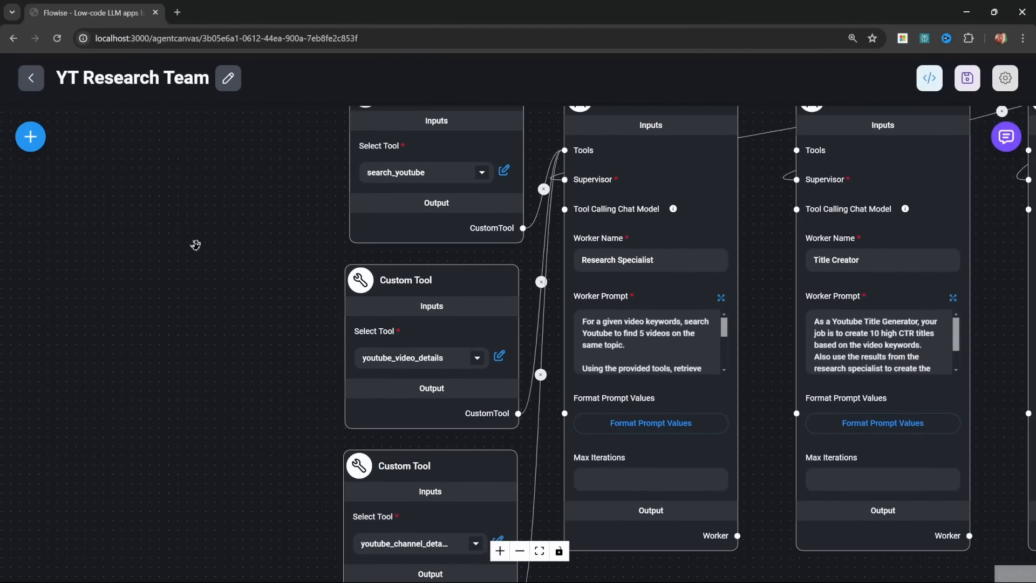
pyautogui.scroll(3, 201, 347)
pyautogui.moveTo(217, 450); pyautogui.dragTo(177, 298)
pyautogui.moveTo(176, 478); pyautogui.dragTo(164, 352)
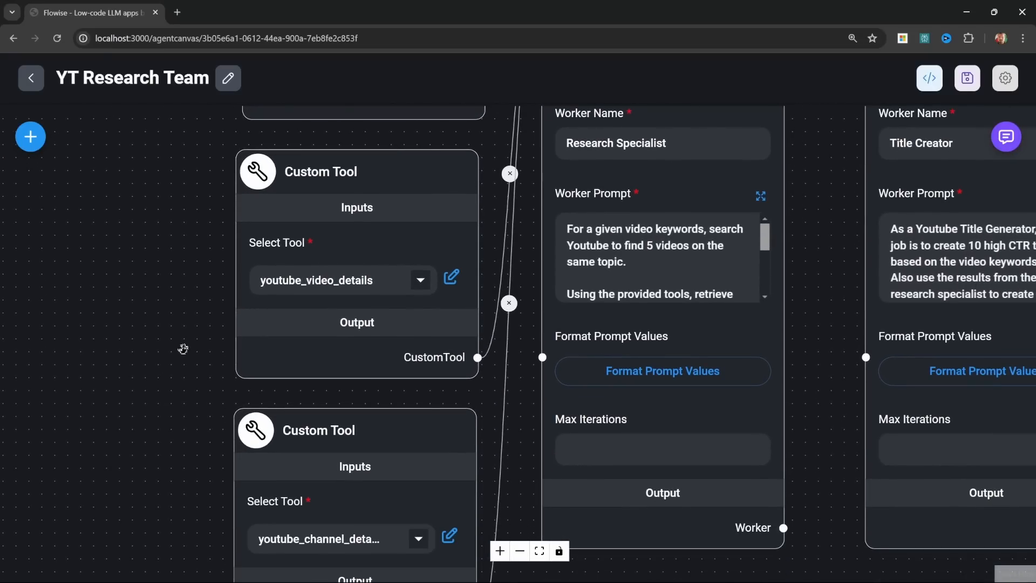
pyautogui.moveTo(189, 467); pyautogui.dragTo(165, 534)
pyautogui.moveTo(146, 249); pyautogui.dragTo(152, 424)
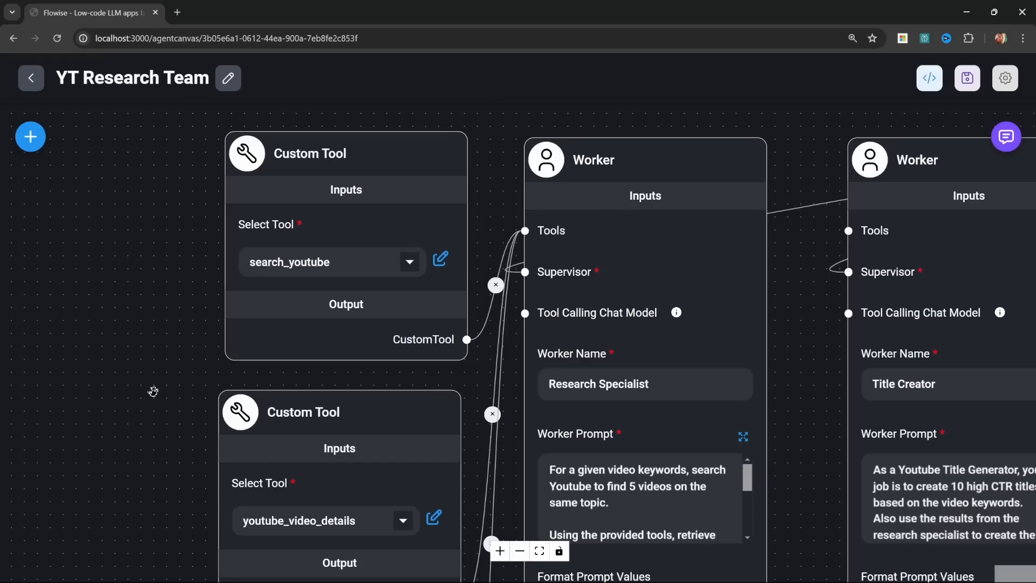
pyautogui.scroll(-2, 778, 294)
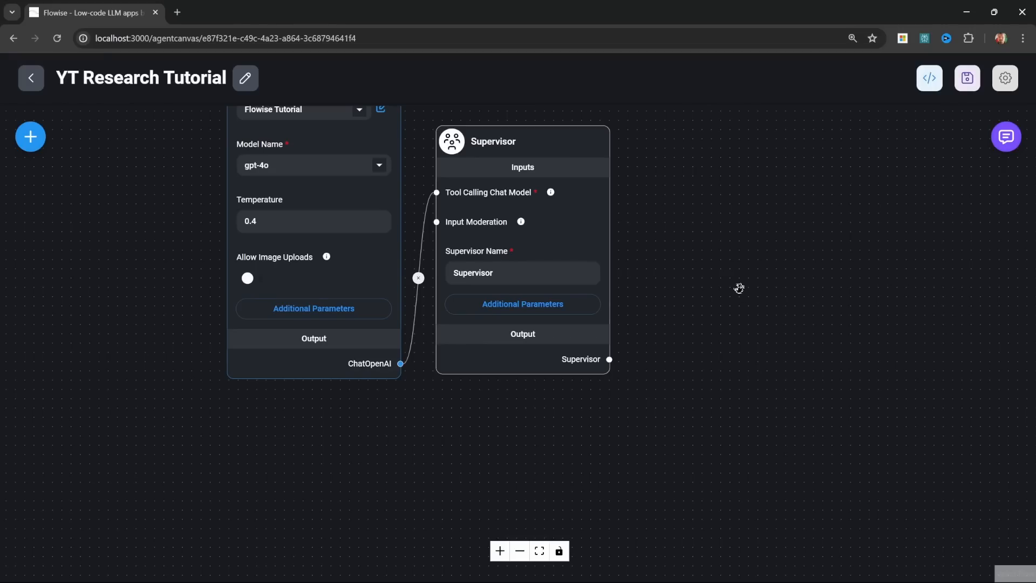
# Step: Add a Worker node below the Supervisor in YT Research Tutorial and connect the Supervisor output to its Supervisor input
pyautogui.click(30, 137)
pyautogui.scroll(-3, 151, 416)
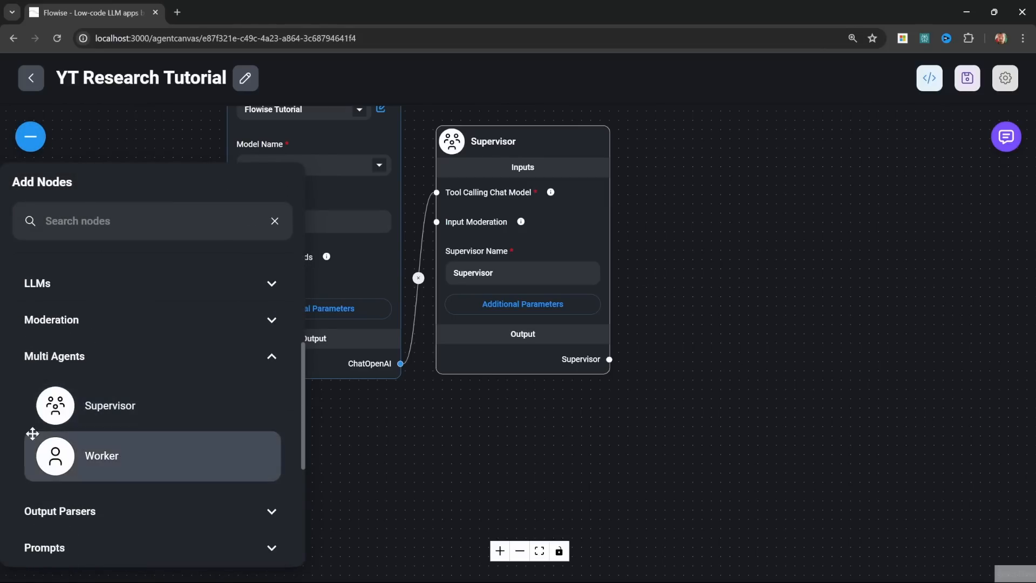
pyautogui.moveTo(73, 458); pyautogui.dragTo(395, 461)
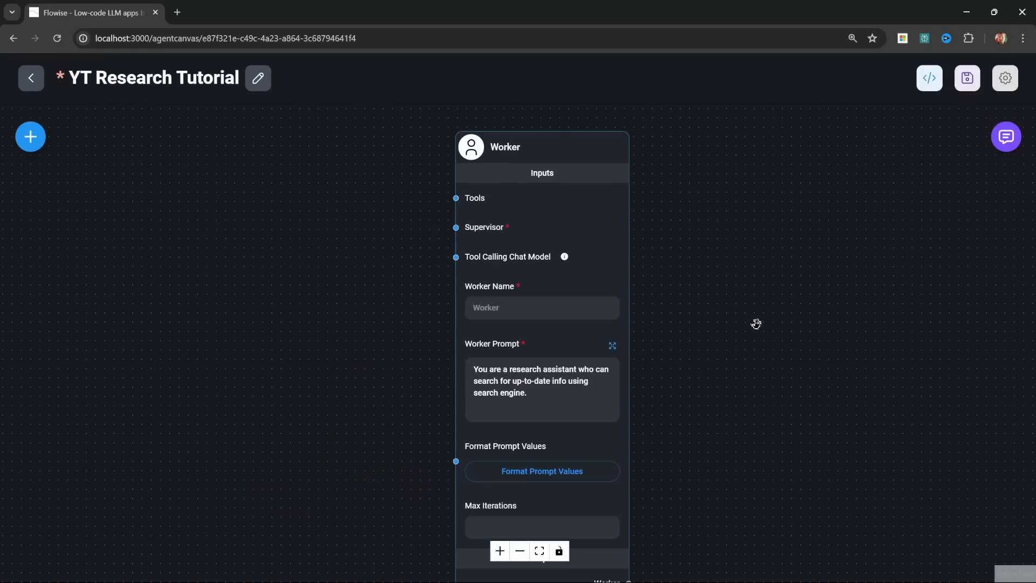
pyautogui.scroll(1, 754, 324)
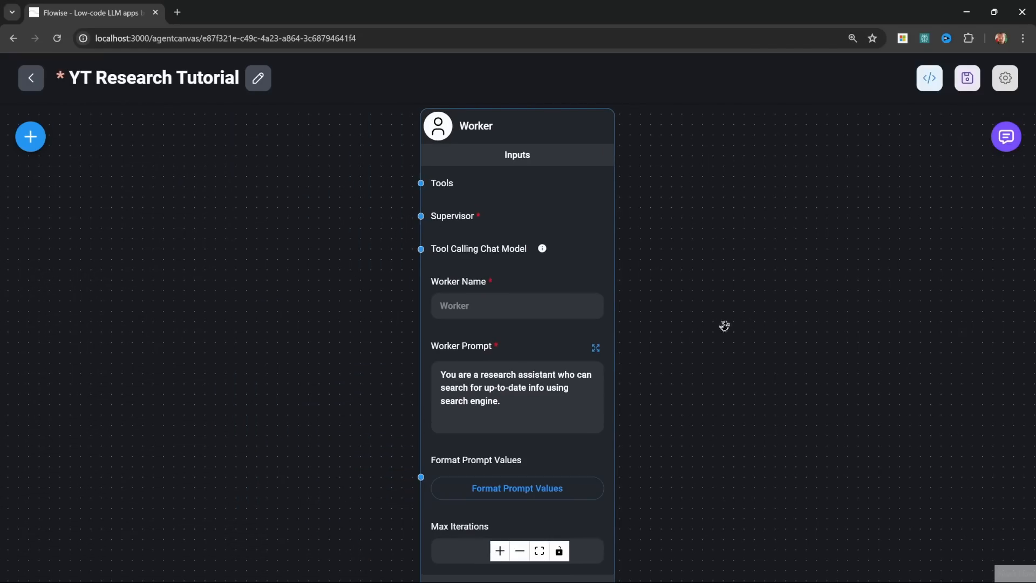
pyautogui.moveTo(433, 141)
pyautogui.moveTo(718, 214); pyautogui.dragTo(691, 517)
pyautogui.scroll(-1, 641, 411)
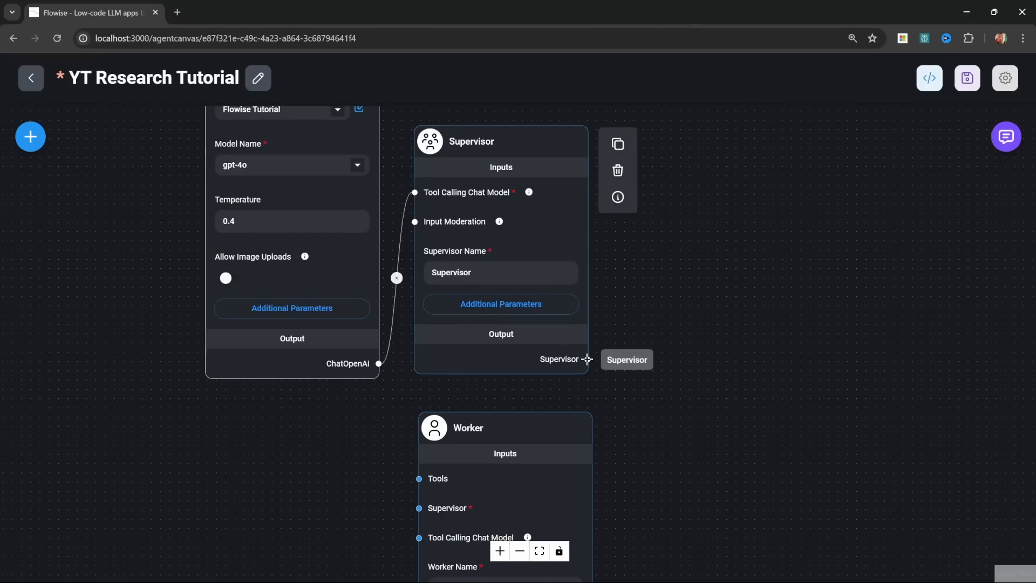
pyautogui.moveTo(588, 359); pyautogui.dragTo(417, 511)
# Step: Name the new worker Title Creator
pyautogui.moveTo(660, 527); pyautogui.dragTo(666, 285)
pyautogui.scroll(2, 667, 286)
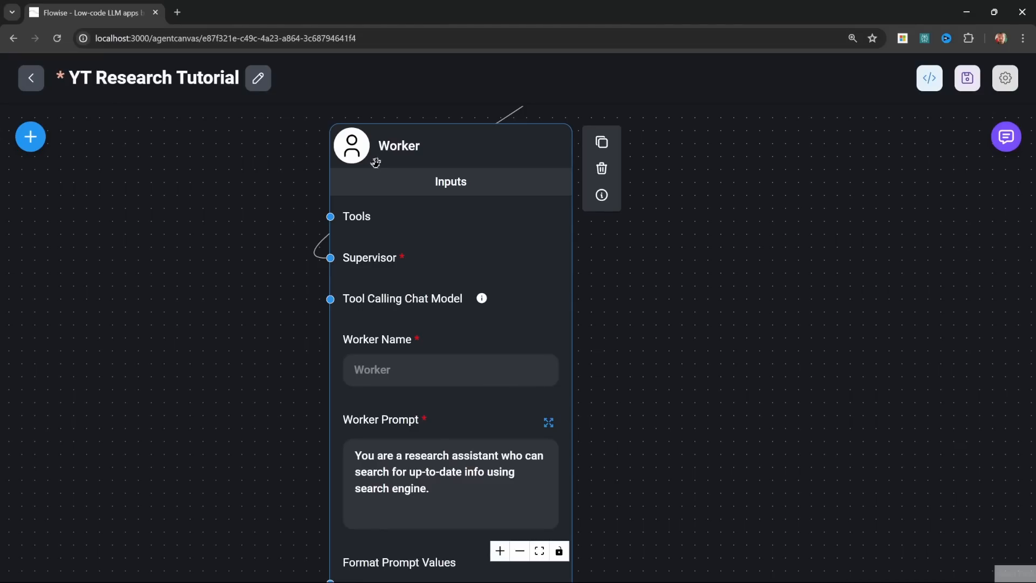
pyautogui.moveTo(241, 148); pyautogui.dragTo(379, 485)
pyautogui.moveTo(110, 232); pyautogui.dragTo(167, 406)
pyautogui.scroll(-1, 167, 407)
pyautogui.moveTo(395, 192)
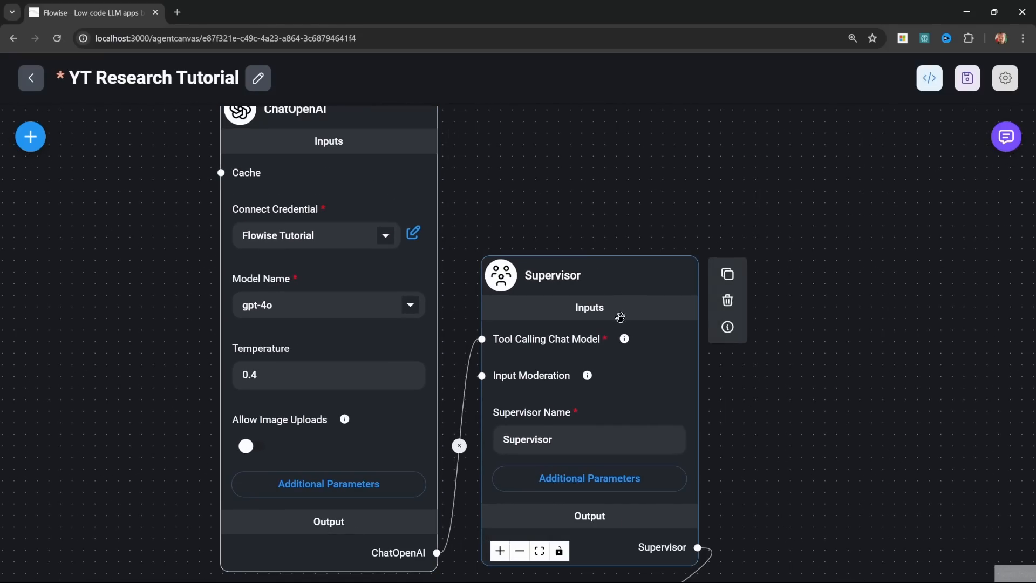
pyautogui.click(448, 370)
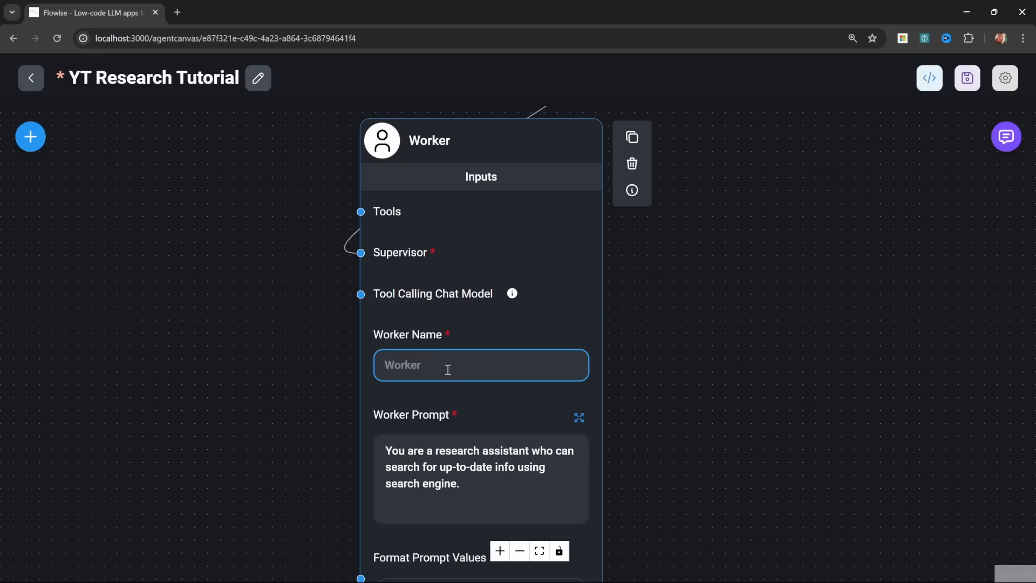
pyautogui.write('Title Creator')
# Step: Replace the Title Creator's worker prompt with "As a Youtube Title Generator, your job is to create 10 high CTR titles based on the video keywords."
pyautogui.click(503, 467)
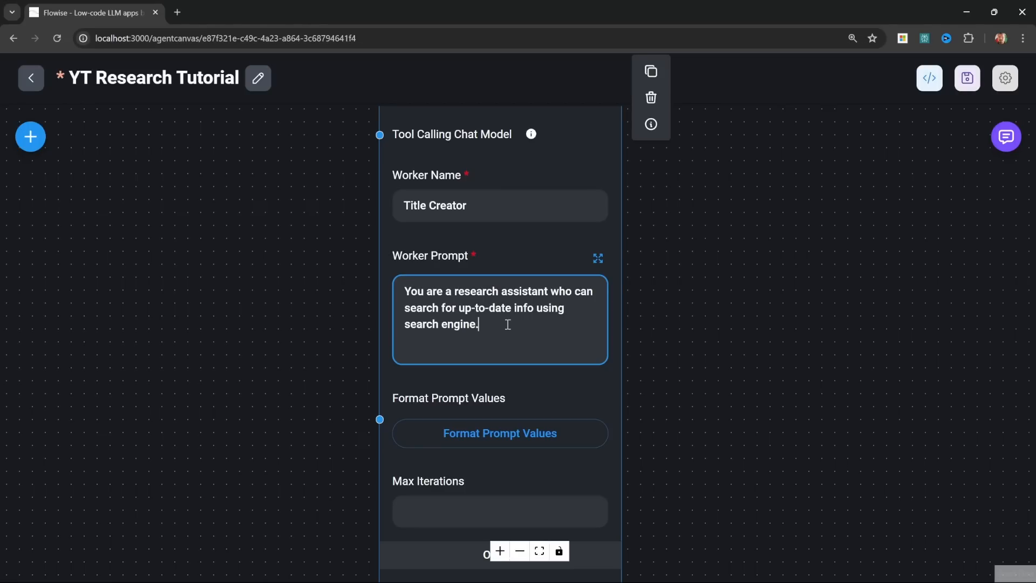
pyautogui.click(599, 258)
pyautogui.hotkey('ctrl', 'a')
pyautogui.press('BackSpace')
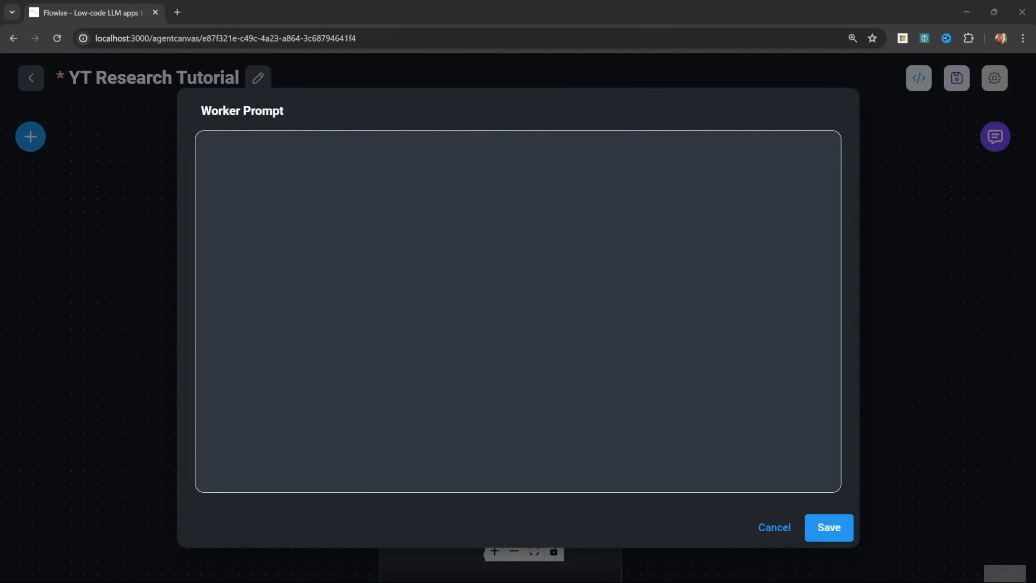
pyautogui.write('As a Youtube Title Generator, your job is to create 10 high CTR titles based on the video keywords.')
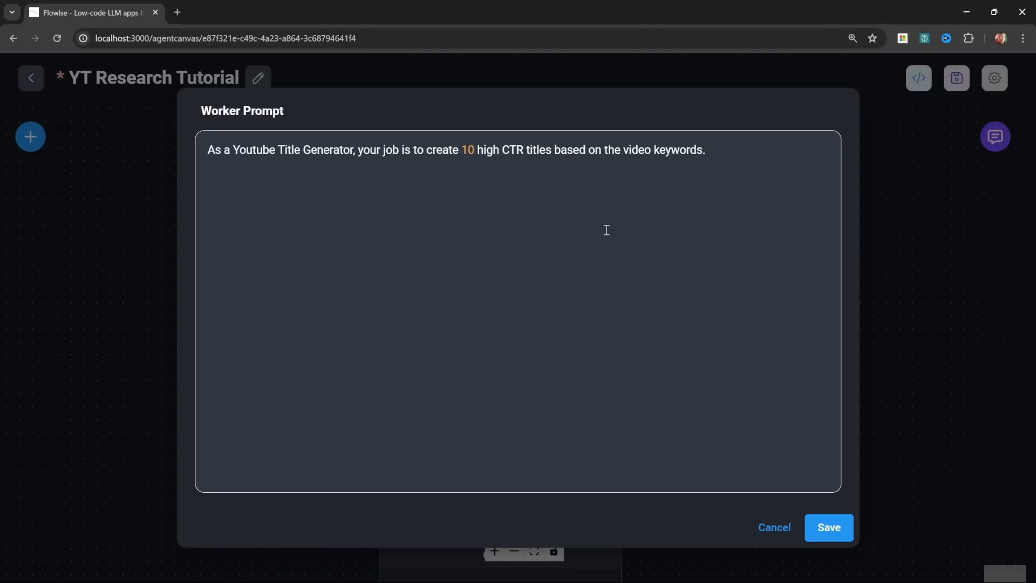
pyautogui.click(827, 527)
pyautogui.scroll(-3, 713, 302)
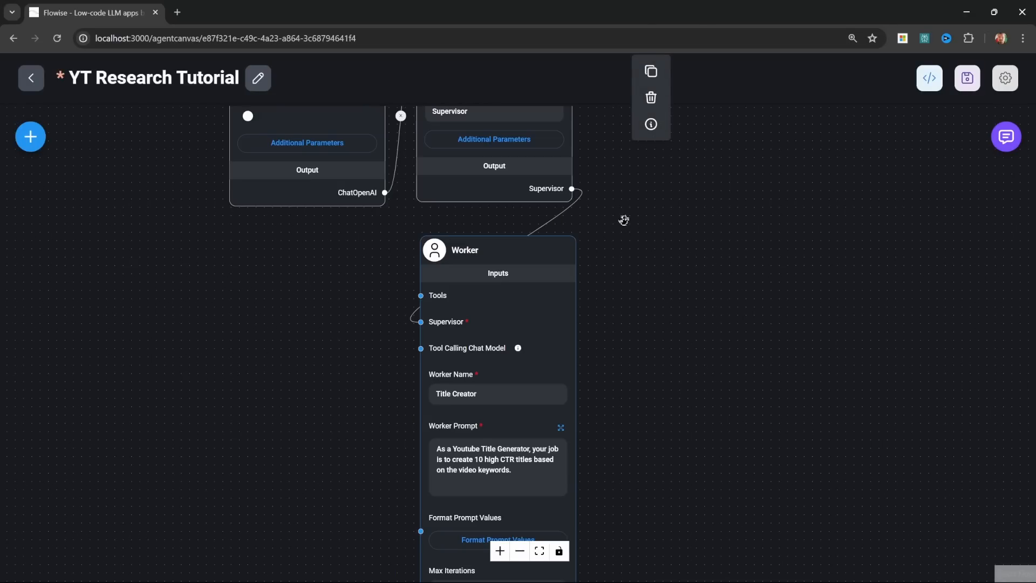
# Step: Save the agent flow and send it the chat message "Keywords: automate tasks using AI Agent Teams"
pyautogui.click(967, 78)
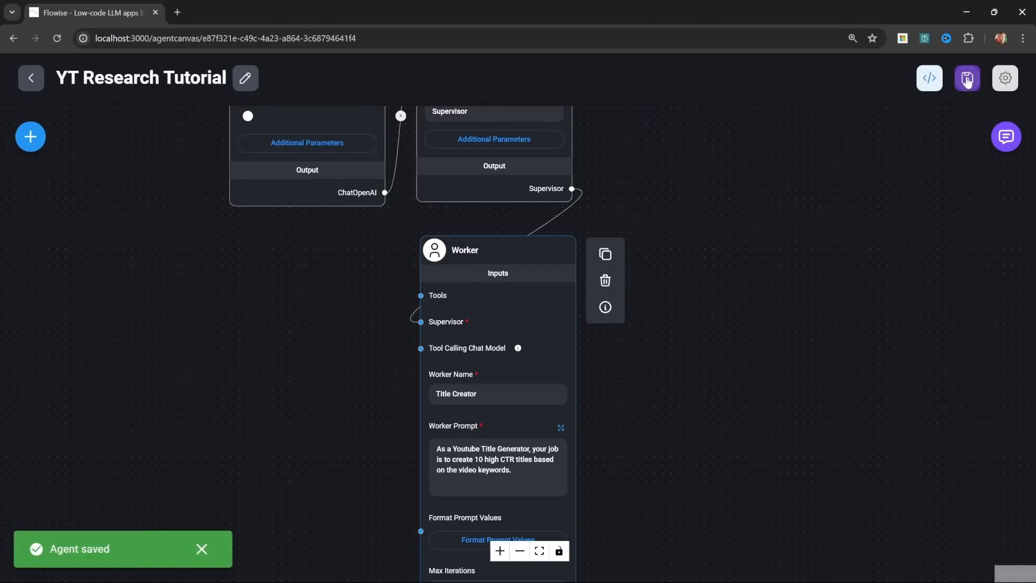
pyautogui.click(1005, 137)
pyautogui.click(878, 518)
pyautogui.write('Keywords')
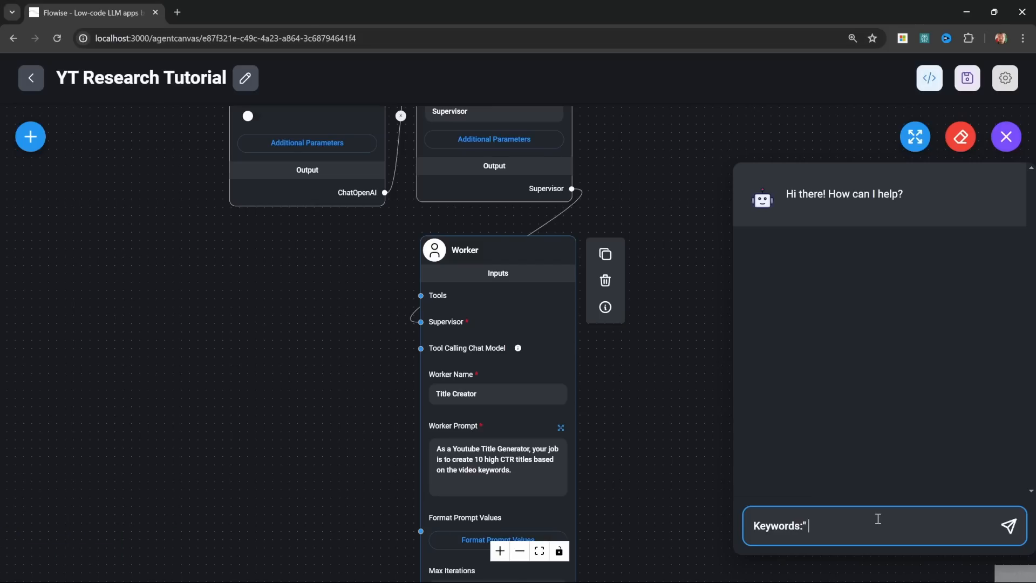
pyautogui.write(':')
pyautogui.write('automate tasks using AI Agent Teams')
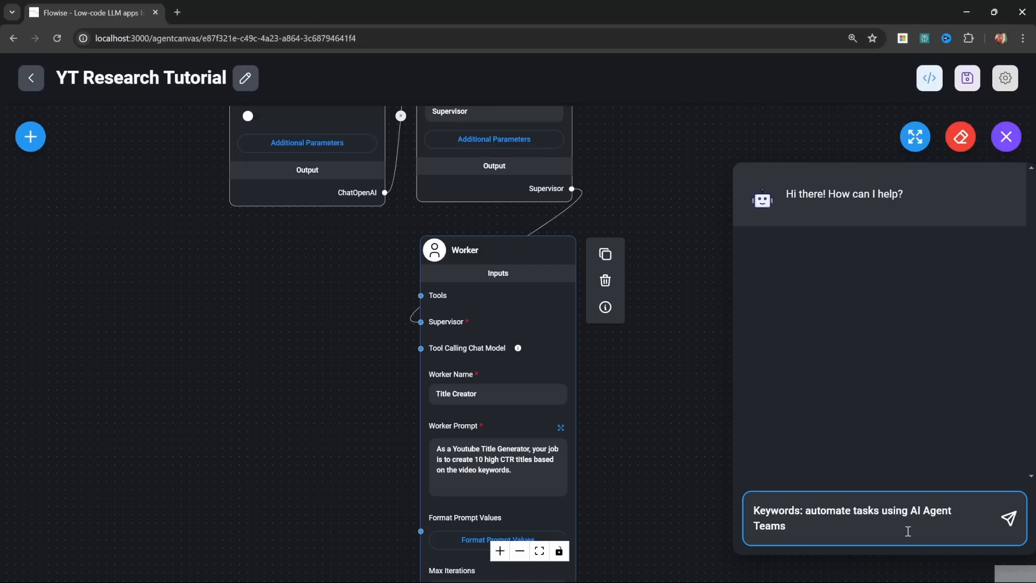
pyautogui.press('Return')
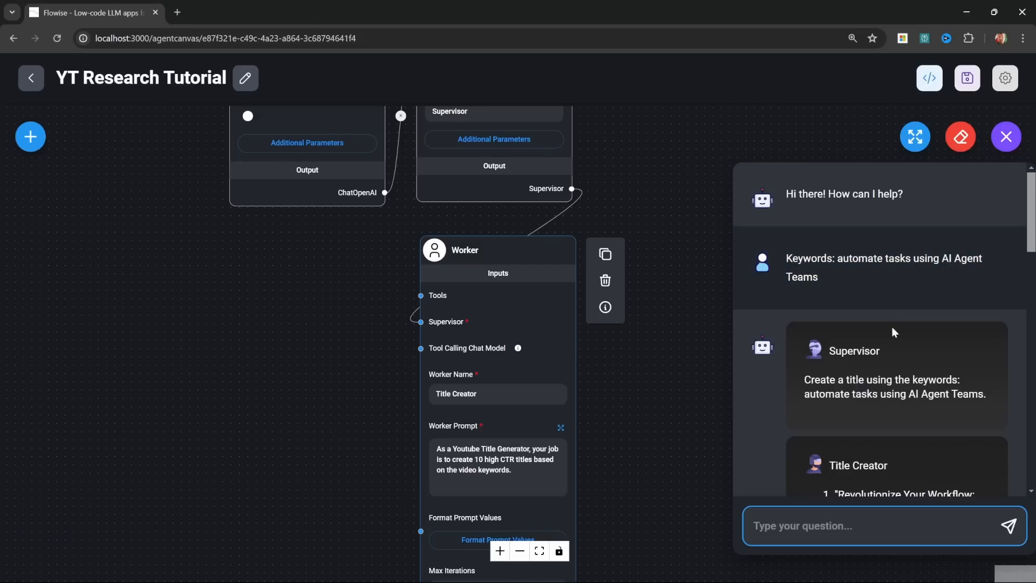
# Step: Read through the Supervisor instruction and the Title Creator's titles in the chat reply, and close the chat
pyautogui.scroll(-2, 874, 346)
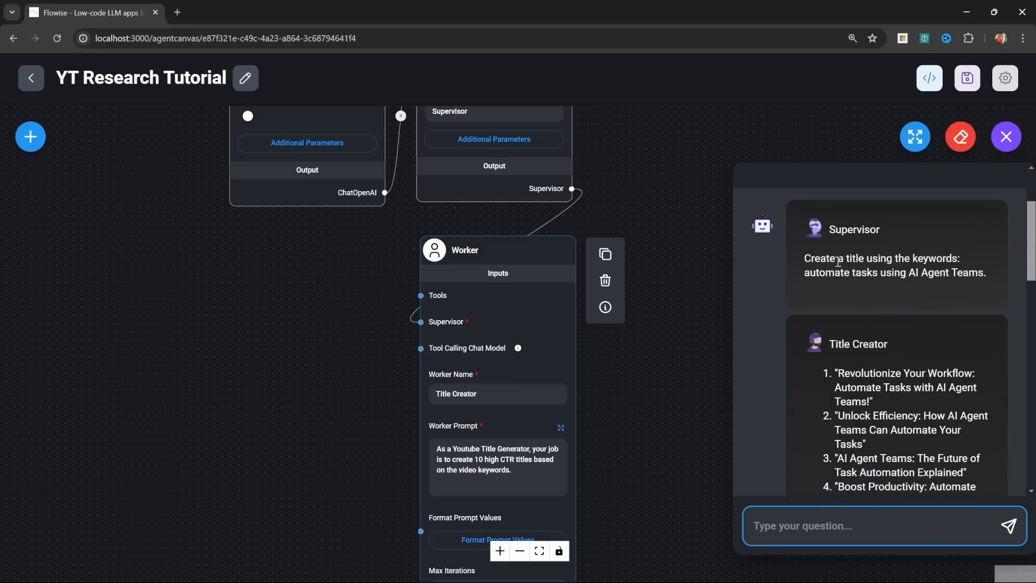
pyautogui.scroll(-1, 900, 302)
pyautogui.scroll(-2, 900, 302)
pyautogui.click(901, 232)
pyautogui.scroll(-3, 900, 232)
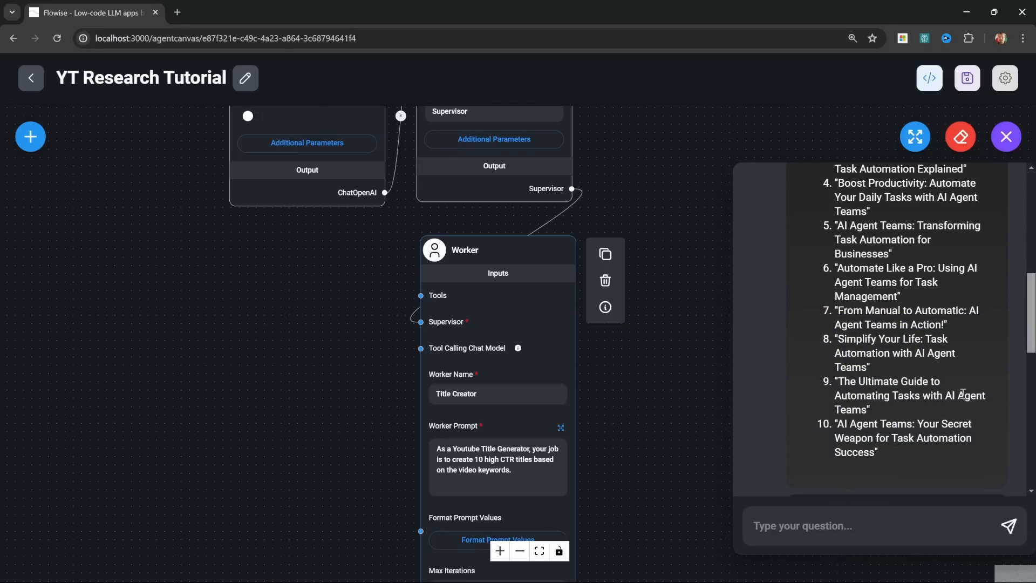
pyautogui.click(657, 378)
pyautogui.click(535, 469)
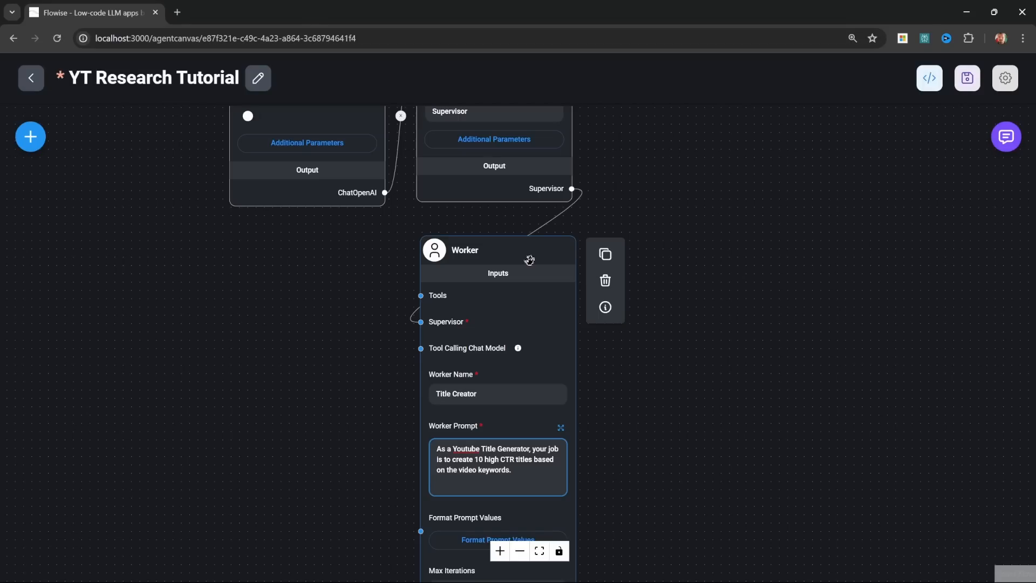
# Step: Add a second Worker node beside the Title Creator and connect the Supervisor output to its Supervisor input
pyautogui.click(30, 136)
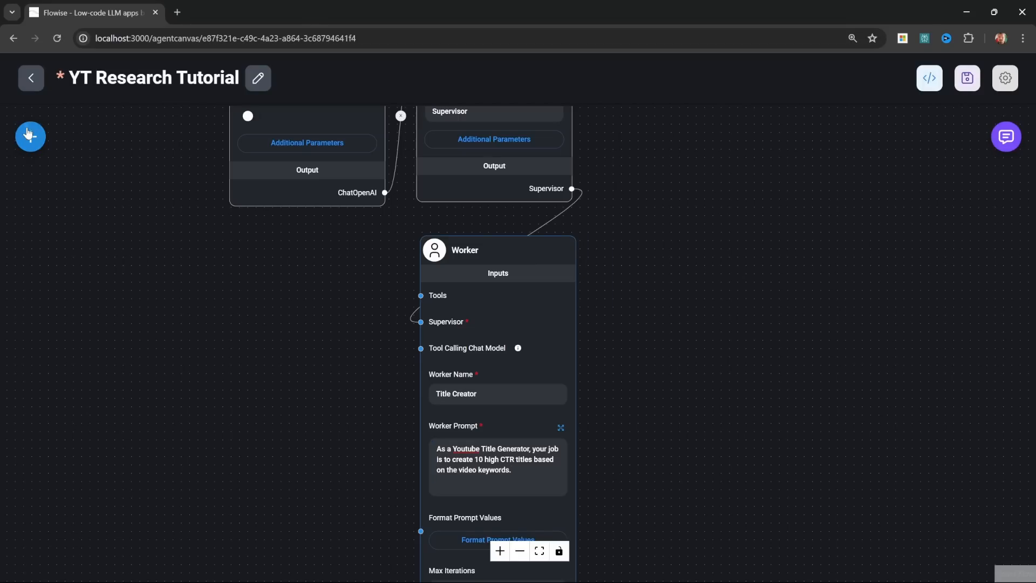
pyautogui.scroll(-5, 168, 437)
pyautogui.moveTo(90, 377); pyautogui.dragTo(661, 253)
pyautogui.moveTo(640, 208); pyautogui.dragTo(627, 264)
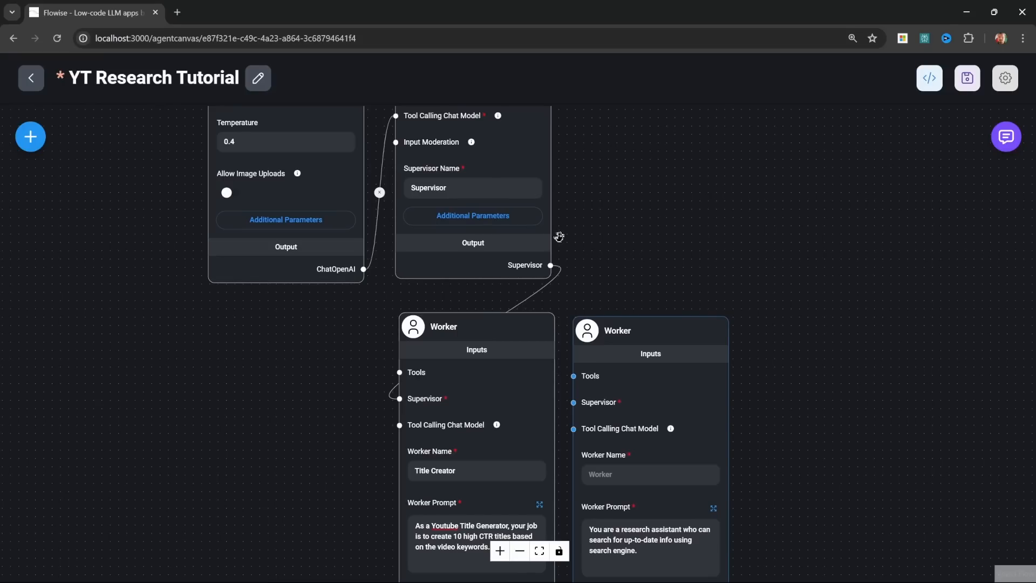
pyautogui.moveTo(550, 265); pyautogui.dragTo(574, 402)
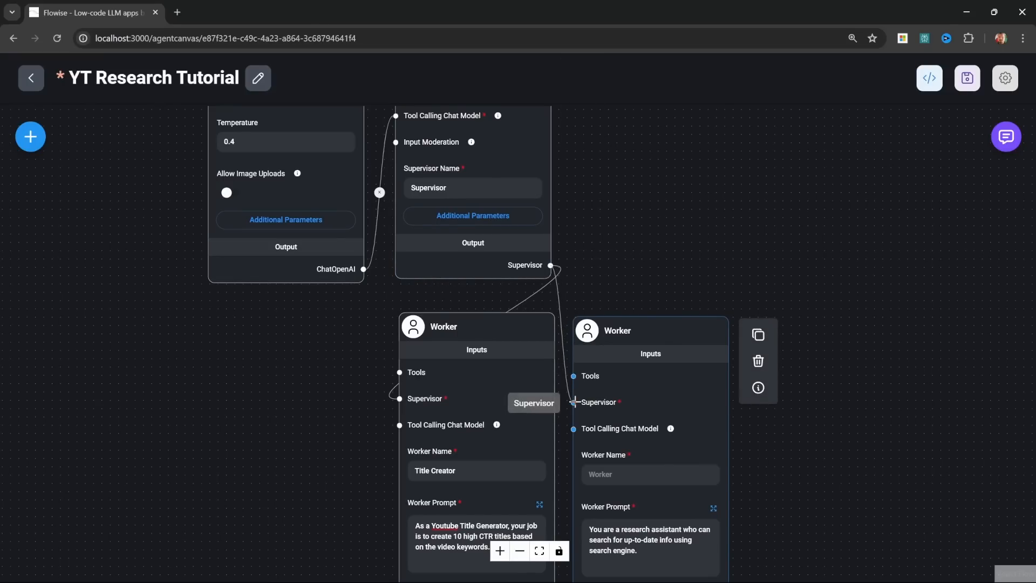
# Step: Name the second worker Description Creator
pyautogui.moveTo(844, 499); pyautogui.dragTo(836, 287)
pyautogui.scroll(3, 836, 287)
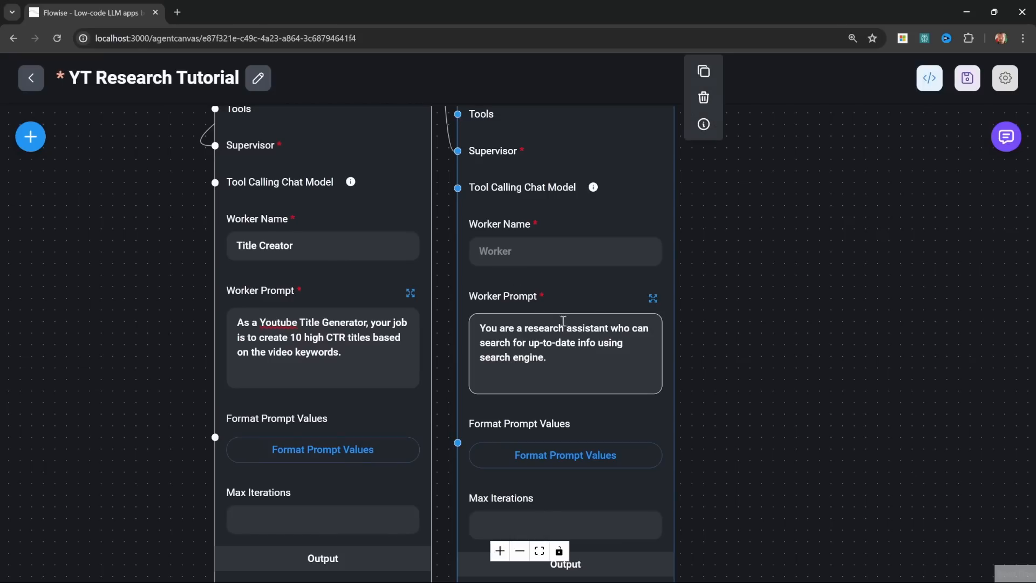
pyautogui.click(577, 256)
pyautogui.write('Description Creator')
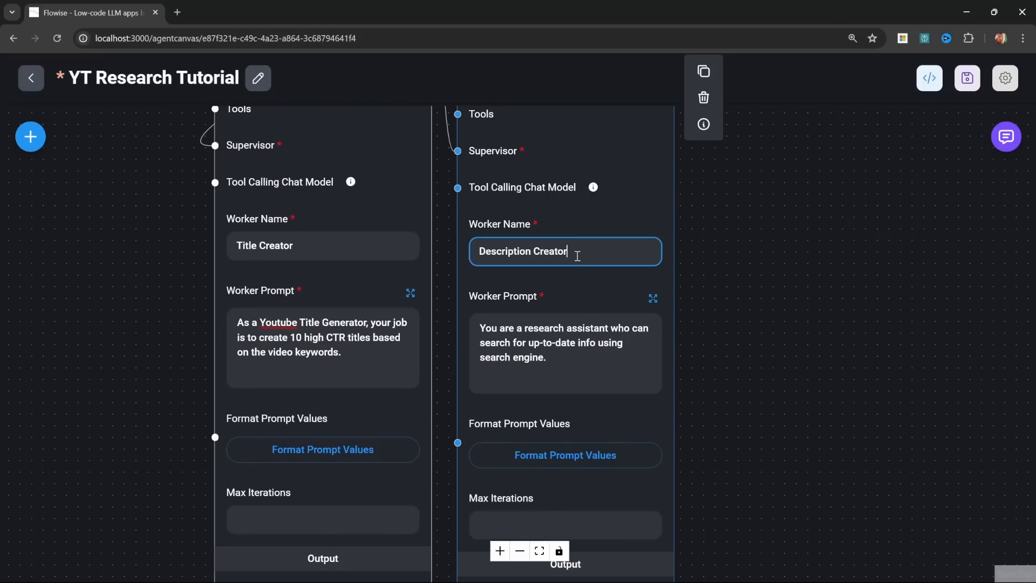
# Step: Replace the Description Creator's prompt with "Create a description for a given Youtube video based on the video keywords." plus an example description with channel links
pyautogui.click(575, 366)
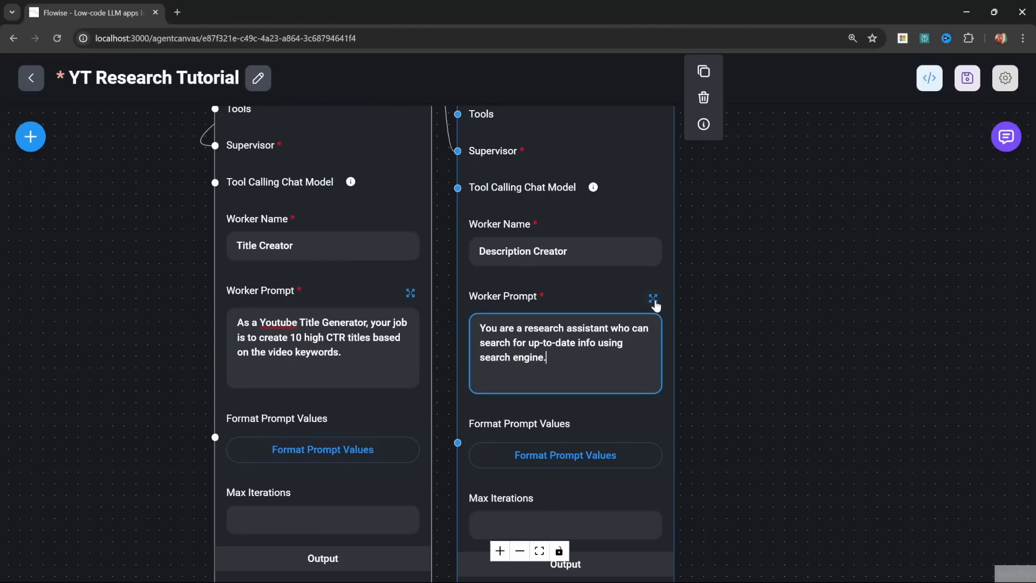
pyautogui.click(653, 298)
pyautogui.hotkey('ctrl', 'a')
pyautogui.press('BackSpace')
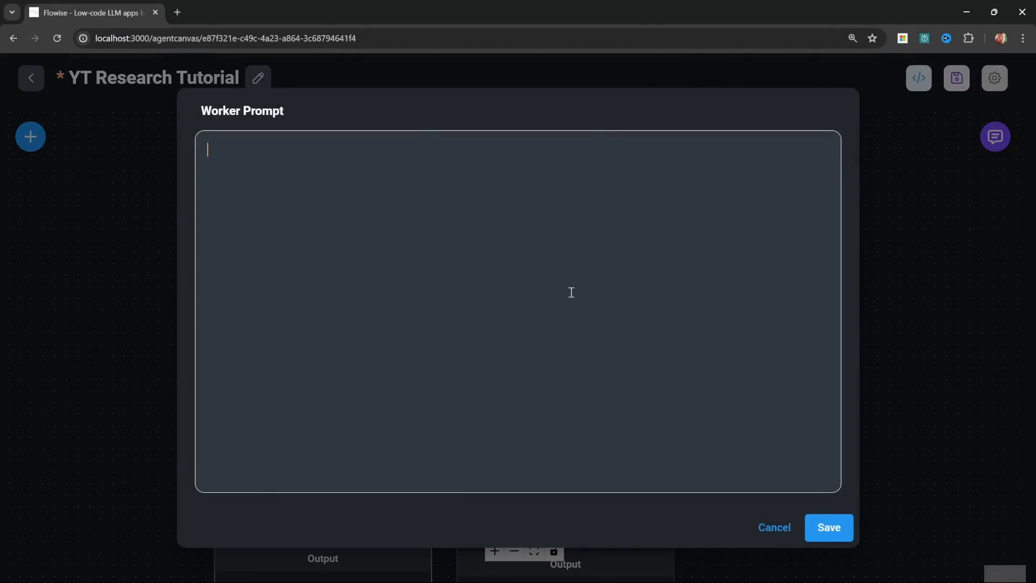
pyautogui.write('Create a description for a given Youtube video based on the video keywords.')
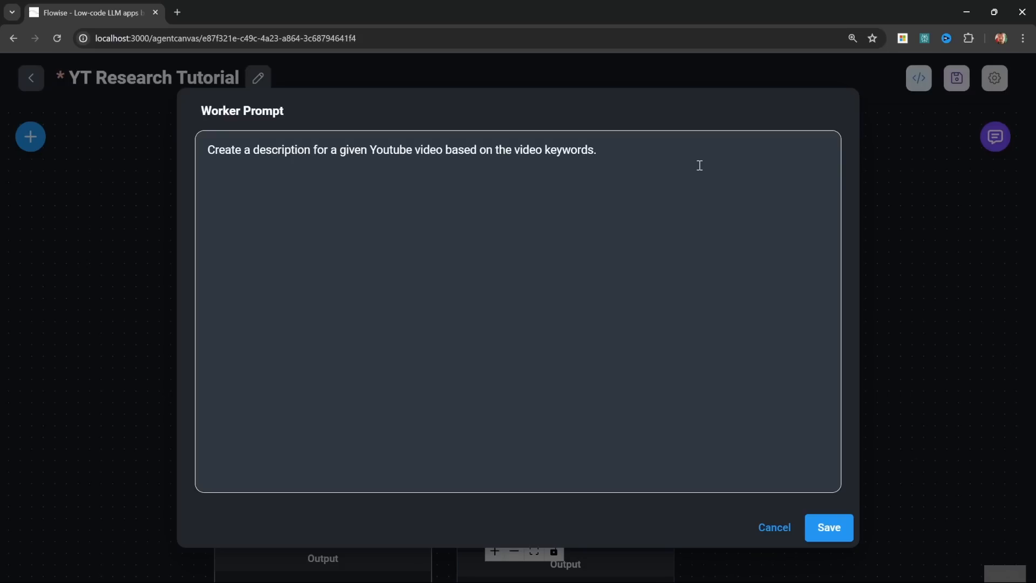
pyautogui.write('Example description: How to Build Multi-Agent AI Teams with RAG & Custom Tools  In this video about building multi-agent AI teams with RAG and Custom Tools you will learn to take take your agentflows to the next level.  You will learn how to add a custom knowledge base (a PDF file) to the flow and also create a custom tools for sending emails.  🙏 Support My Channel: Buy me a coffee ☕ : https://www.buymeacoffee.com/leonvanzyl PayPal Donation: https://www.paypal.com/ncp/payment/EKRQ8QSGV6CWW  💬 Chat with Like-Minded Individuals on Discord:  https://discord.gg/VwHZzbNawh  🧠 I can build your chatbots for you! https://www.cognaitiv.ai')
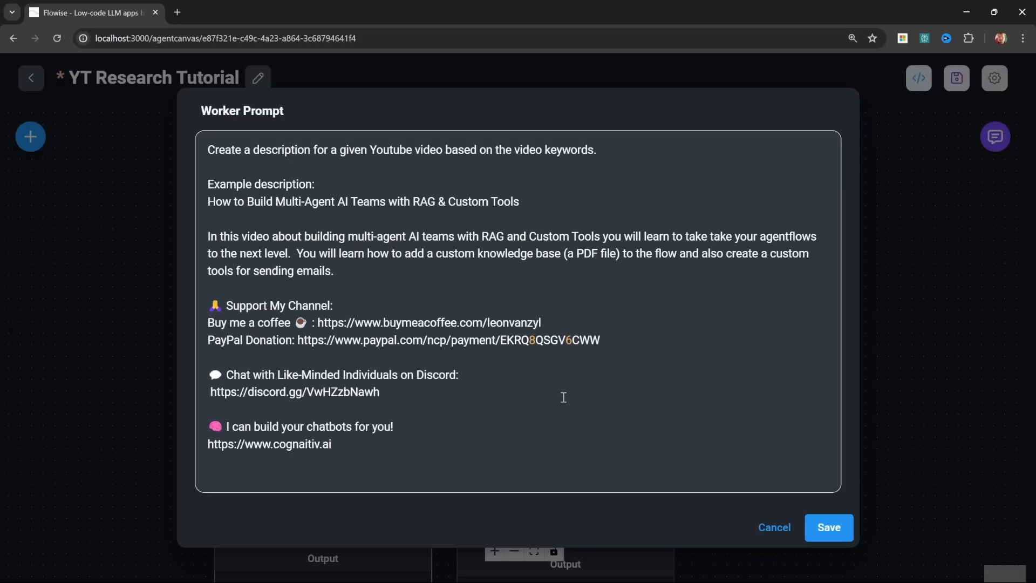
pyautogui.click(828, 519)
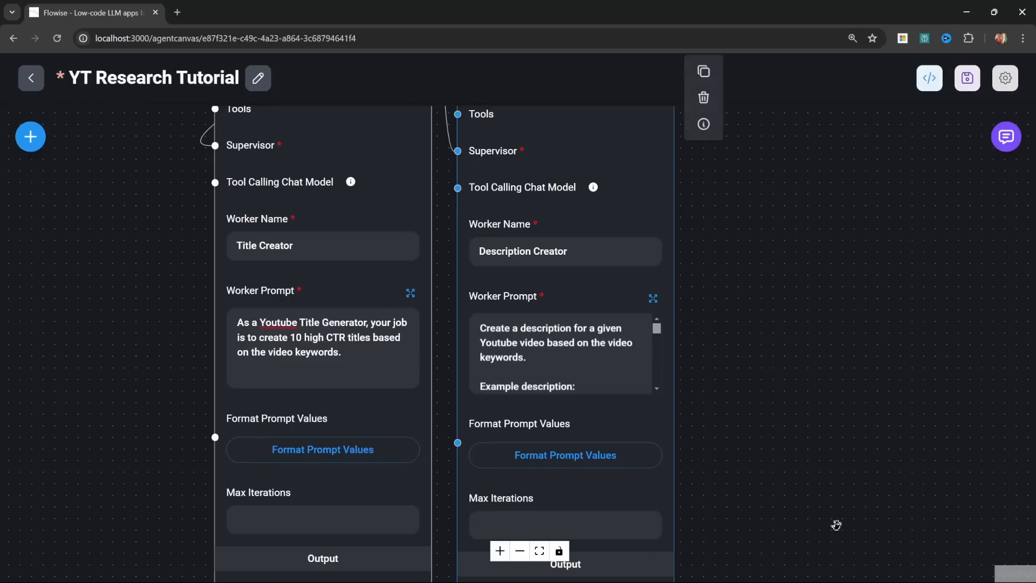
# Step: Save the flow, add a third Worker node beside the Description Creator and connect the Supervisor output to it
pyautogui.moveTo(531, 154); pyautogui.dragTo(262, 190)
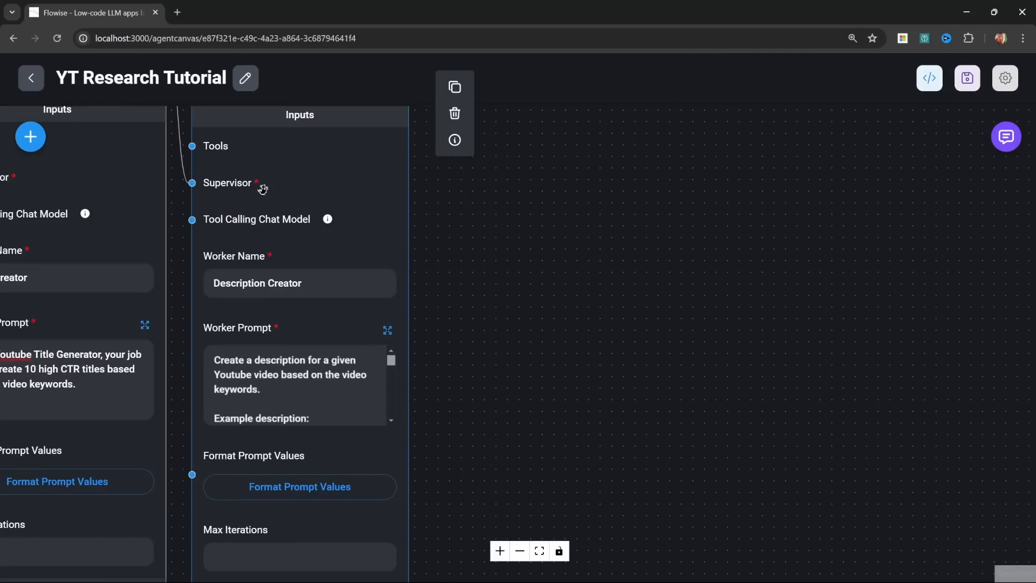
pyautogui.click(30, 136)
pyautogui.scroll(-2, 138, 428)
pyautogui.click(141, 426)
pyautogui.scroll(-2, 140, 427)
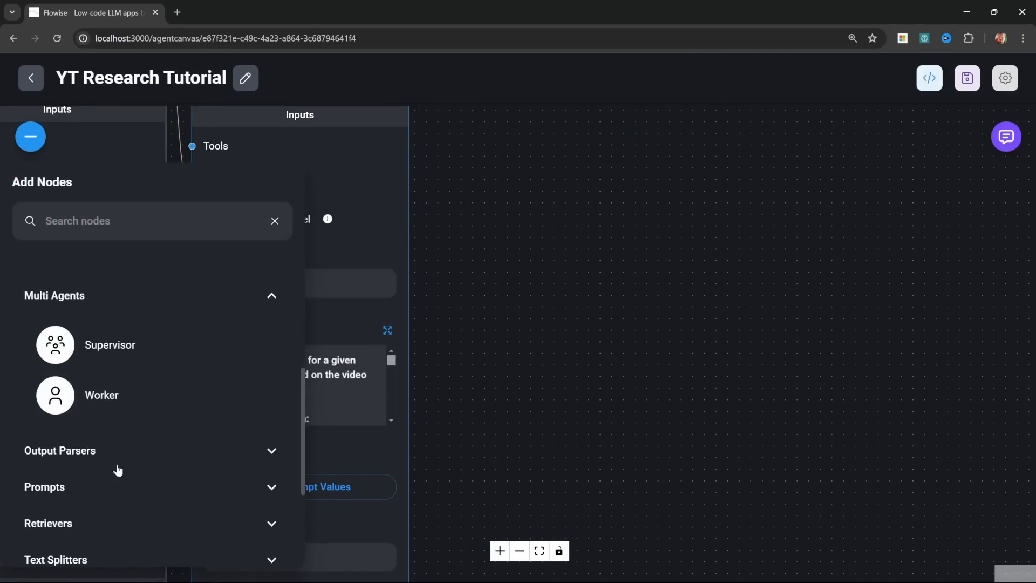
pyautogui.moveTo(59, 396); pyautogui.dragTo(616, 270)
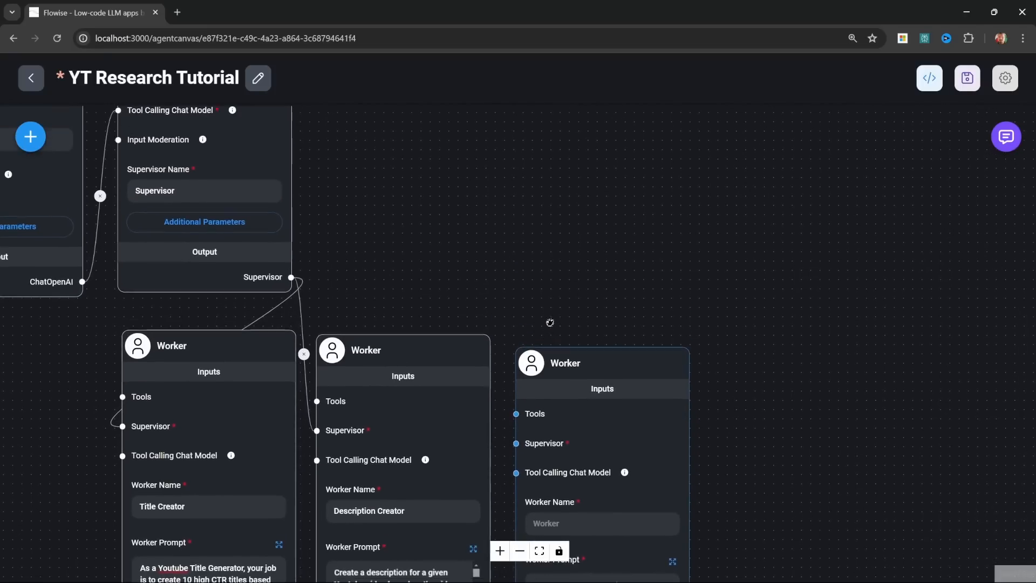
pyautogui.moveTo(549, 322); pyautogui.dragTo(549, 328)
pyautogui.moveTo(291, 283); pyautogui.dragTo(515, 449)
# Step: Name the third worker Twitter Post Creator
pyautogui.moveTo(813, 440); pyautogui.dragTo(721, 270)
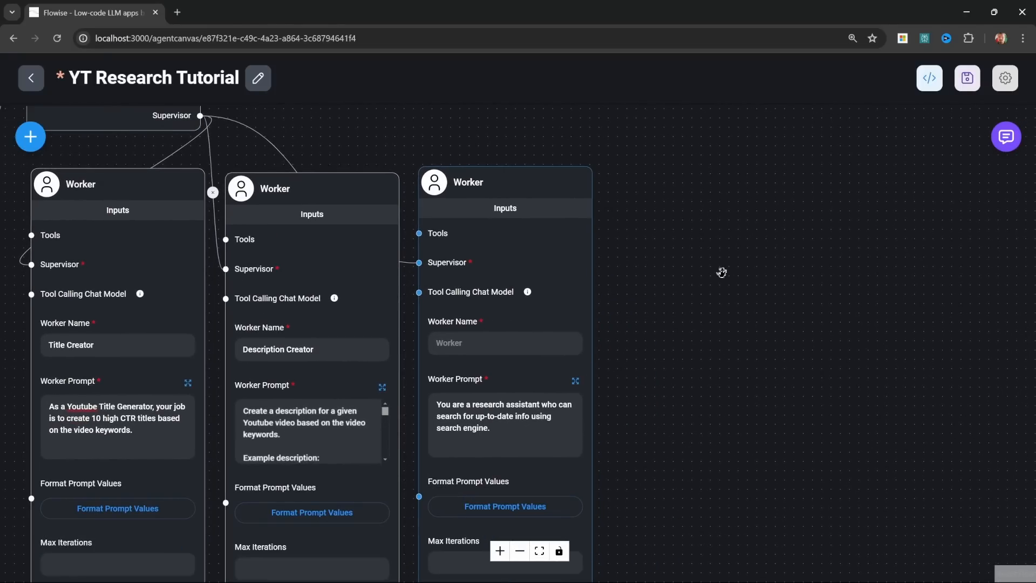
pyautogui.scroll(3, 659, 370)
pyautogui.moveTo(659, 370); pyautogui.dragTo(804, 382)
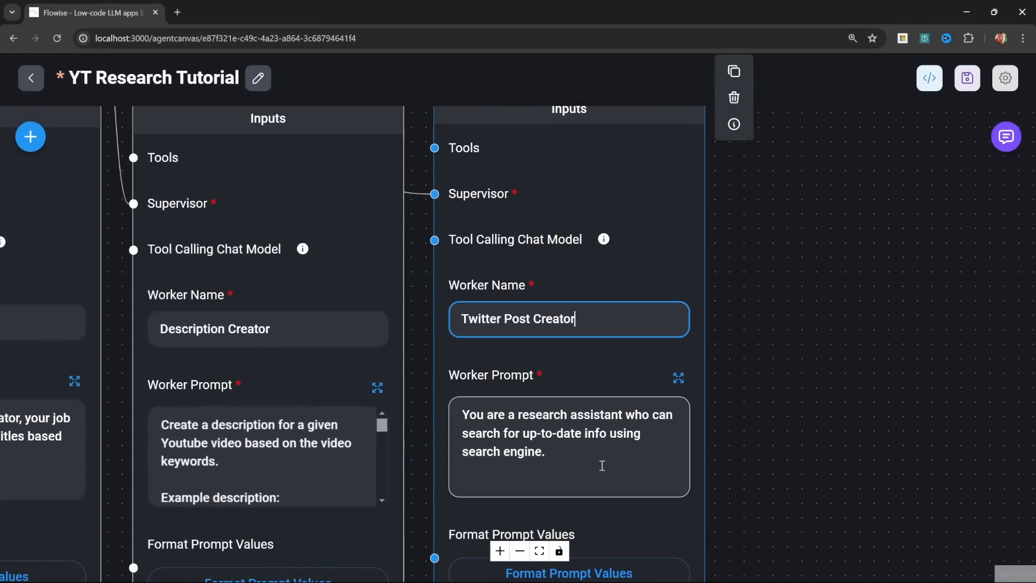
pyautogui.click(603, 465)
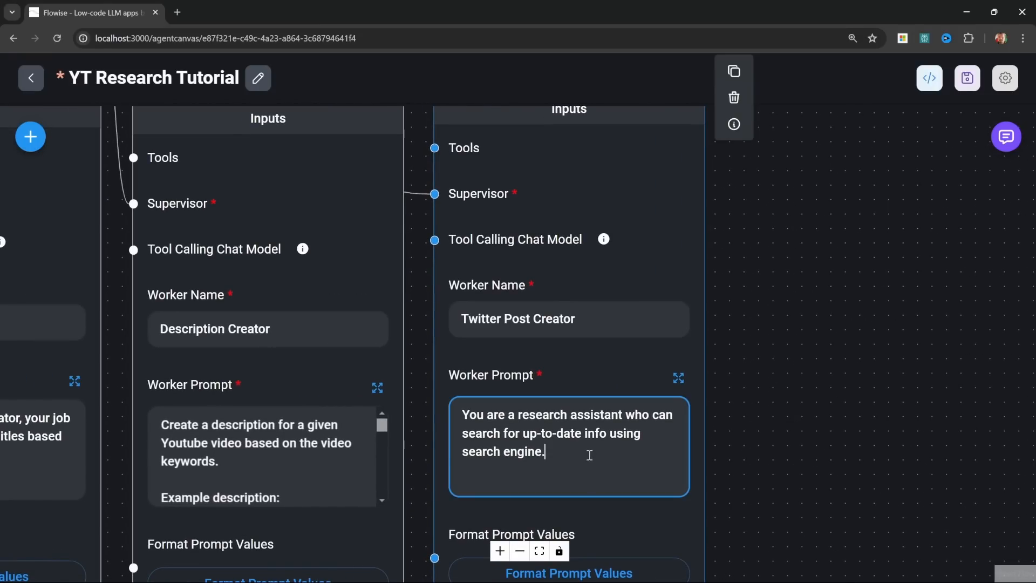
# Step: Set its worker prompt to "Create a Twitter post / tweet that will be used to promote the new Youtube Video based on the video keywords."
pyautogui.click(678, 378)
pyautogui.click(773, 285)
pyautogui.hotkey('ctrl', 'a')
pyautogui.press('BackSpace')
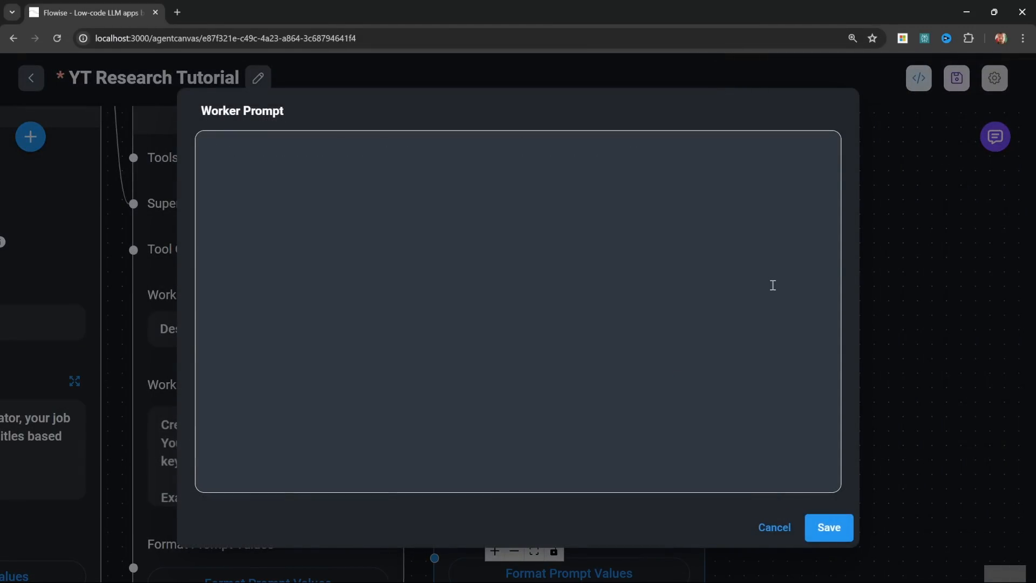
pyautogui.write('Create a Twitter post / tweet that will be used to promote the new Youtube Video based on the video keywords.')
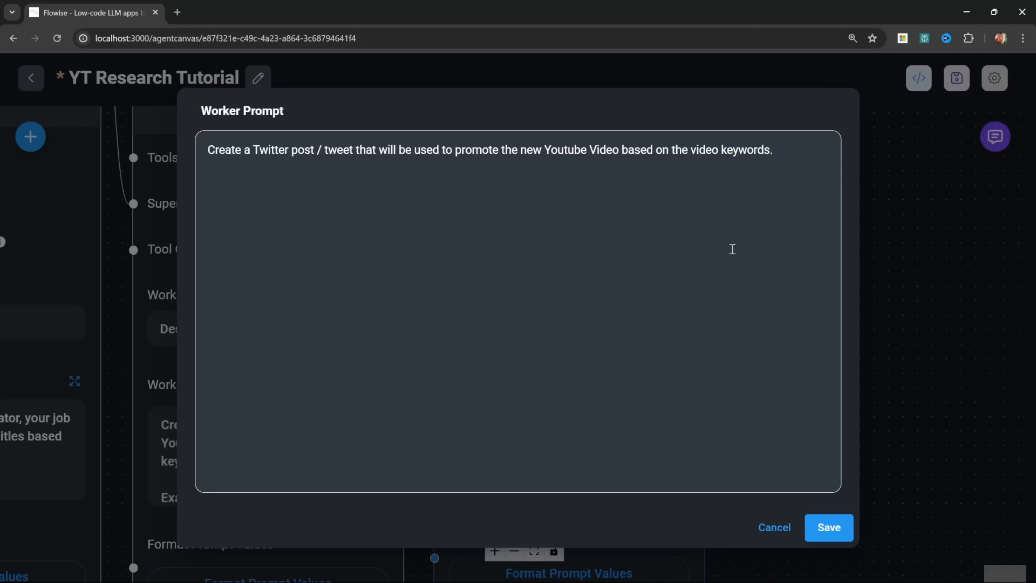
pyautogui.click(827, 526)
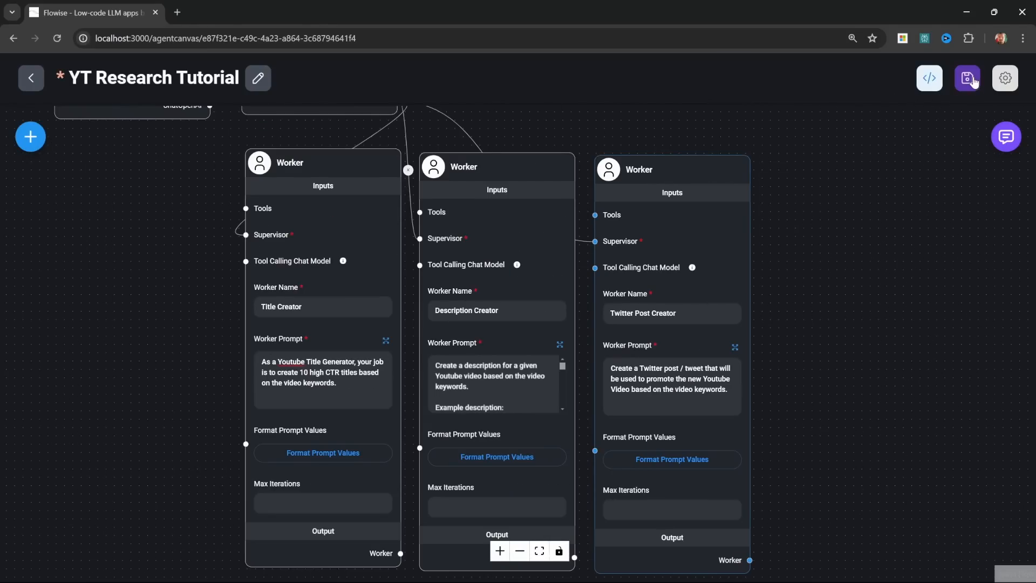
# Step: Save the flow, then test it in a cleared, expanded chat with "Keywords: automate tasks using AI Agent Teams" and review each worker's output
pyautogui.click(967, 78)
pyautogui.click(1006, 136)
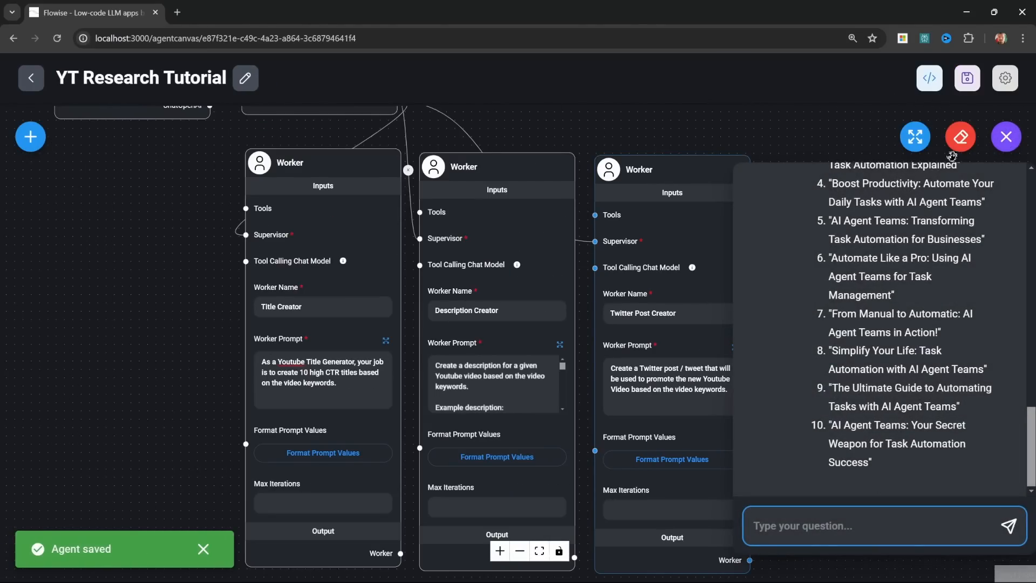
pyautogui.click(915, 136)
pyautogui.moveTo(225, 216); pyautogui.dragTo(469, 220)
pyautogui.hotkey('ctrl', 'c')
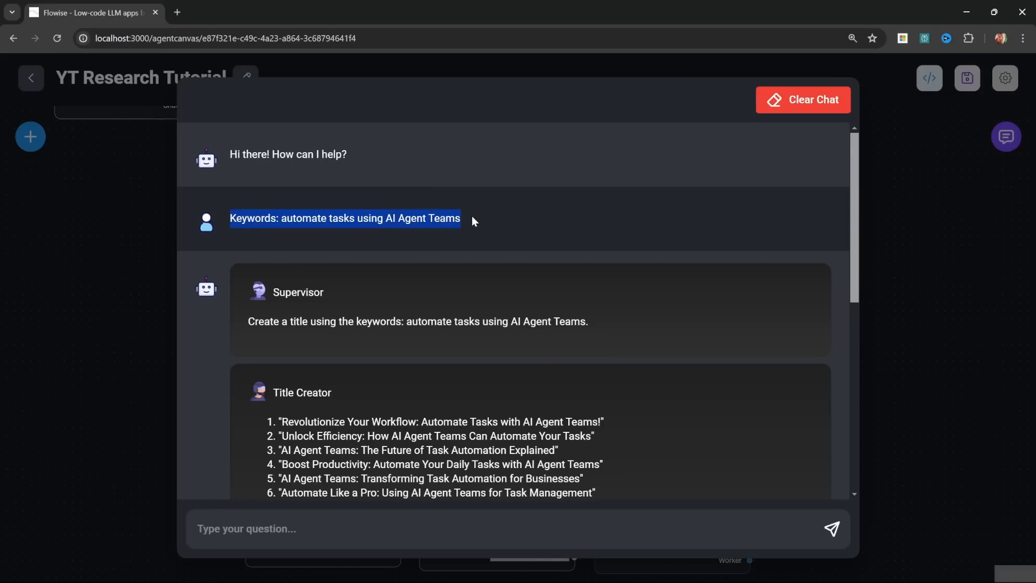
pyautogui.click(809, 100)
pyautogui.click(657, 354)
pyautogui.hotkey('ctrl', 'v')
pyautogui.press('Return')
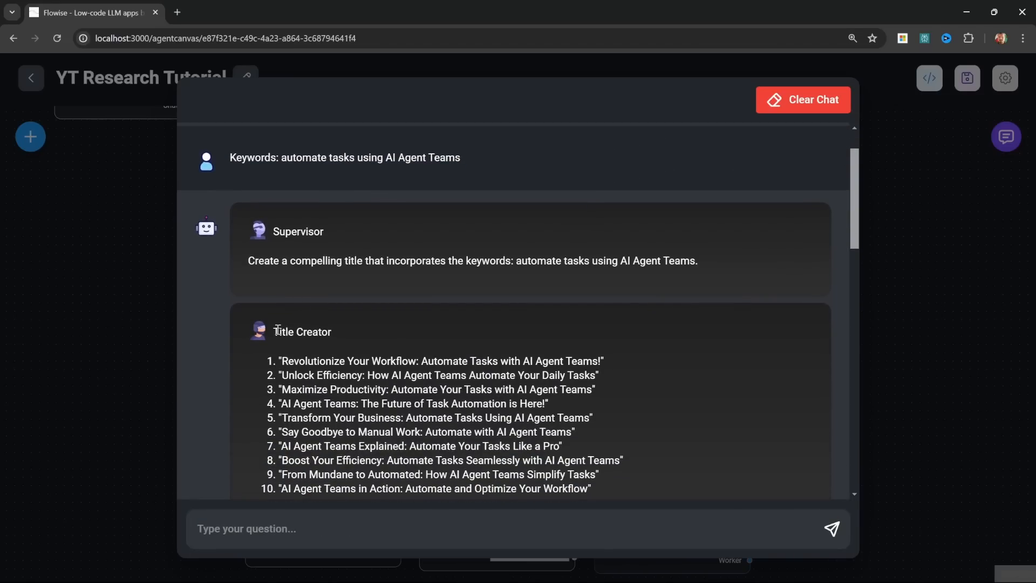
pyautogui.scroll(-3, 351, 331)
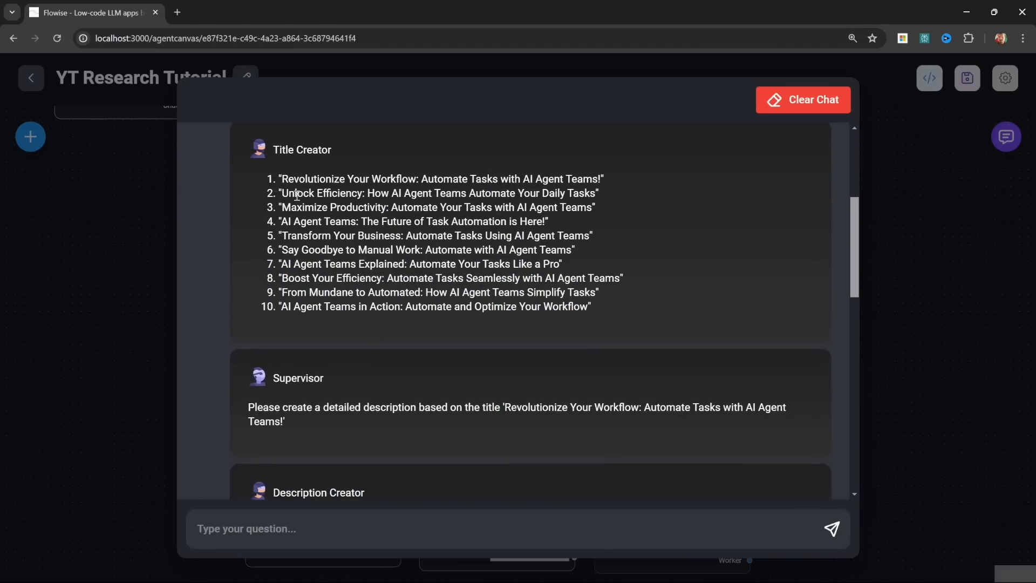
pyautogui.scroll(-5, 444, 328)
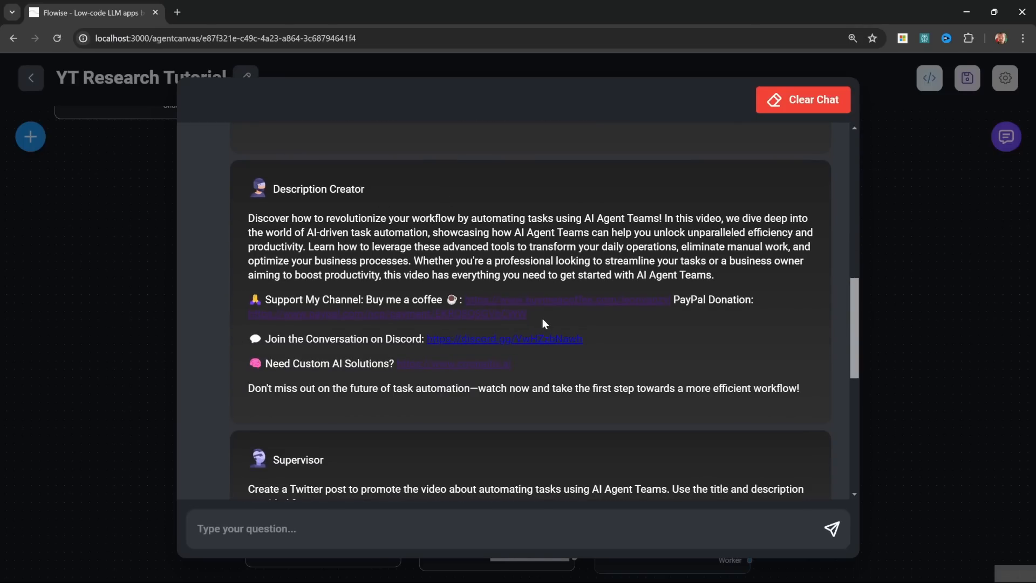
pyautogui.scroll(-5, 542, 323)
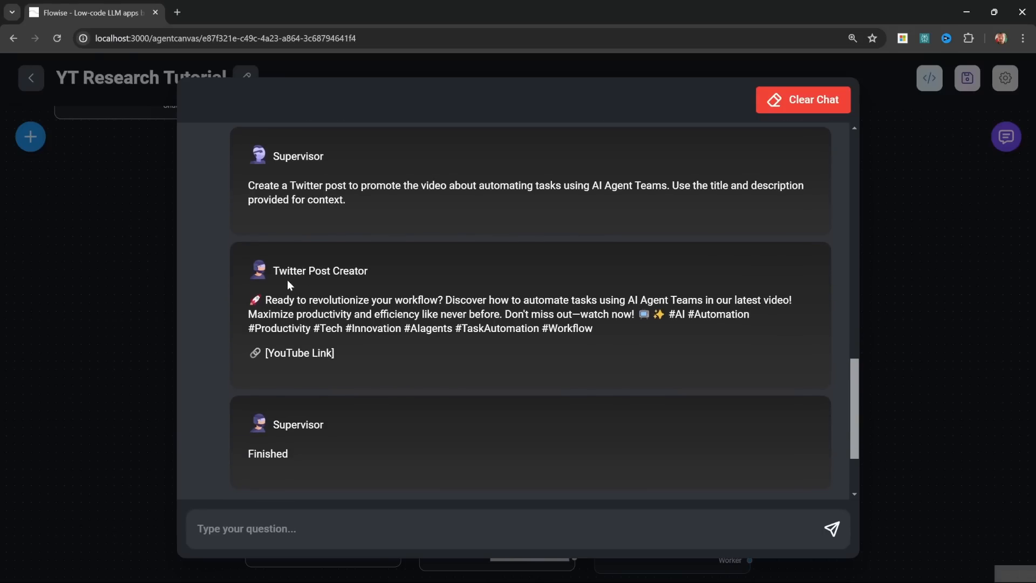
# Step: Review the promotional tweet from the Twitter Post Creator and the final chat answer, then close the chat
pyautogui.moveTo(615, 338); pyautogui.dragTo(250, 303)
pyautogui.click(472, 341)
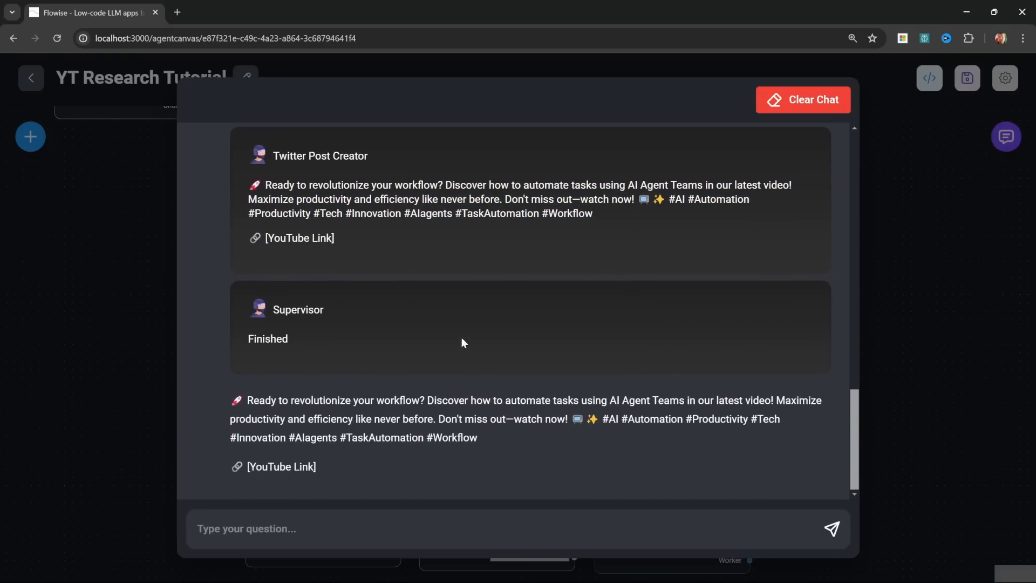
pyautogui.click(164, 330)
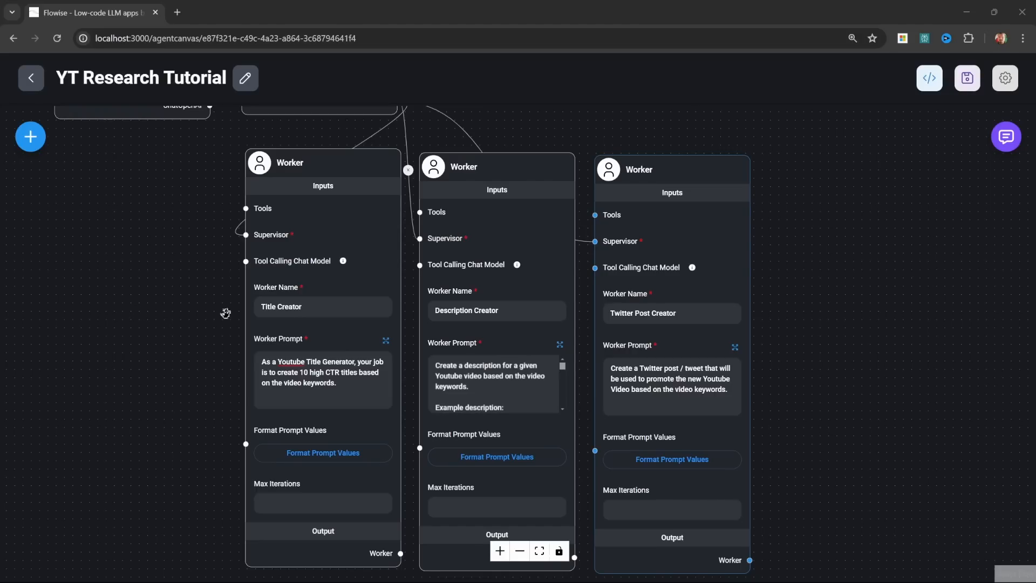
# Step: Add a fourth Worker node beside the Title Creator, ahead of it in the row, and connect the Supervisor output to it
pyautogui.moveTo(160, 248); pyautogui.dragTo(528, 250)
pyautogui.click(30, 137)
pyautogui.scroll(-6, 162, 432)
pyautogui.moveTo(90, 276); pyautogui.dragTo(500, 184)
pyautogui.moveTo(865, 134); pyautogui.dragTo(801, 198)
pyautogui.moveTo(701, 170); pyautogui.dragTo(361, 291)
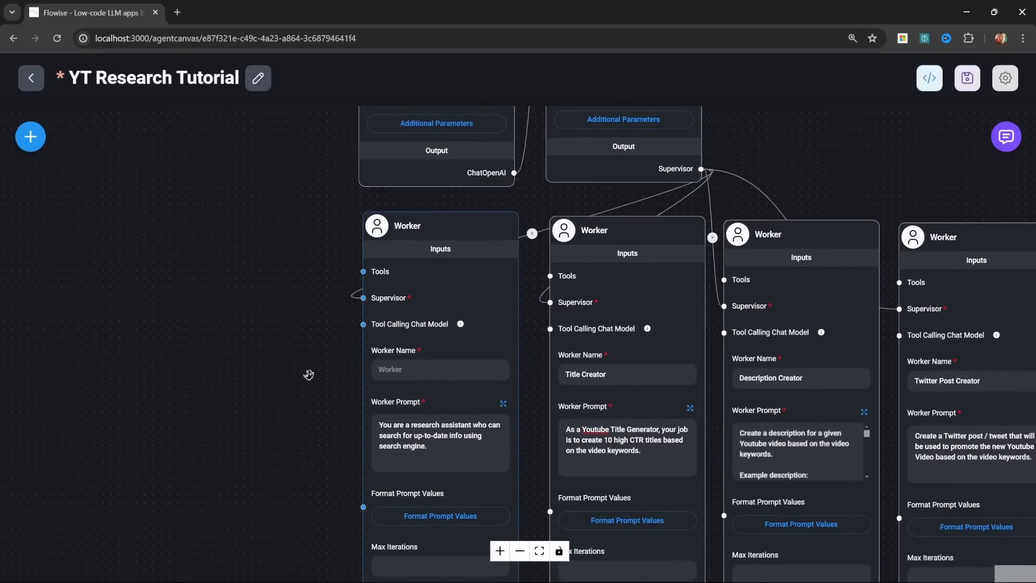
# Step: Name the new worker Research Specialist and replace its prompt with instructions to find 5 YouTube videos and retrieve title, views, days since published, subscribers and URL
pyautogui.scroll(5, 296, 379)
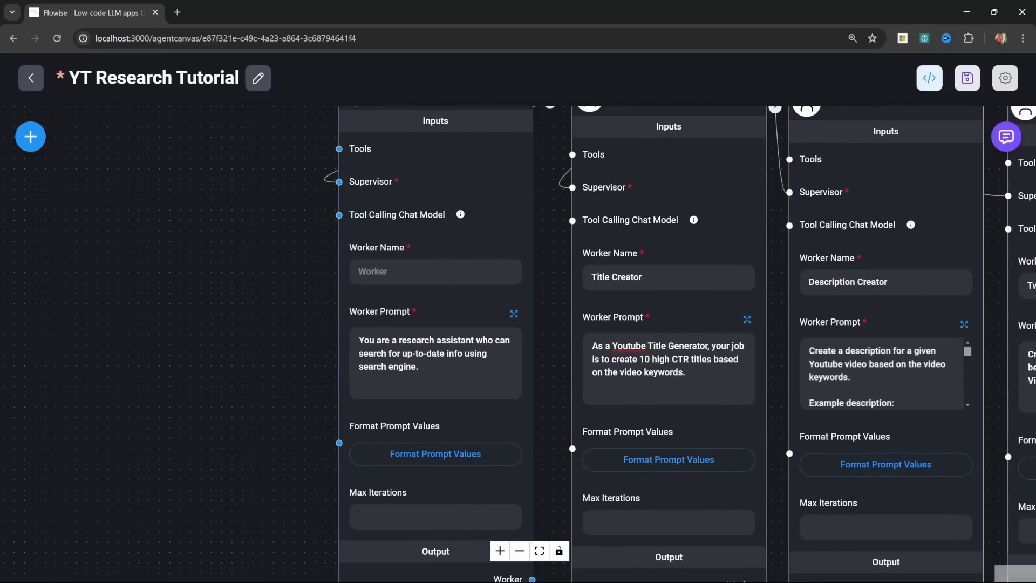
pyautogui.write('Research Specialist')
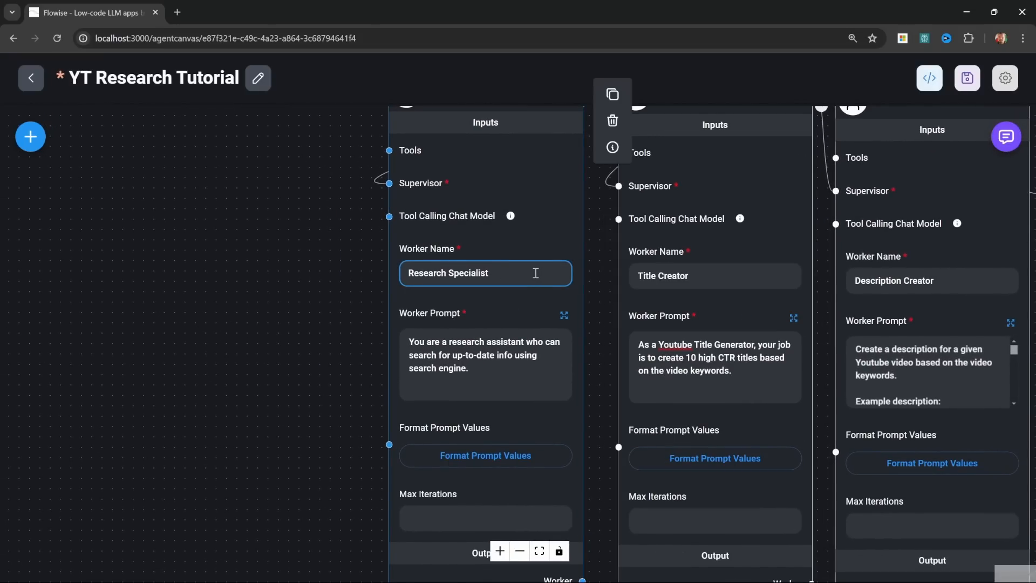
pyautogui.scroll(3, 540, 274)
pyautogui.click(551, 374)
pyautogui.click(604, 319)
pyautogui.hotkey('ctrl', 'a')
pyautogui.press('BackSpace')
pyautogui.write('For the given video keywords, search Youtube to find 5 videos on the same topic.  Using the provided tools, retrieve the following information for each video in the results: - Title of the video - View count - Days since published - Channel subscribers (use the youtube_channel_details tool) - Video URL')
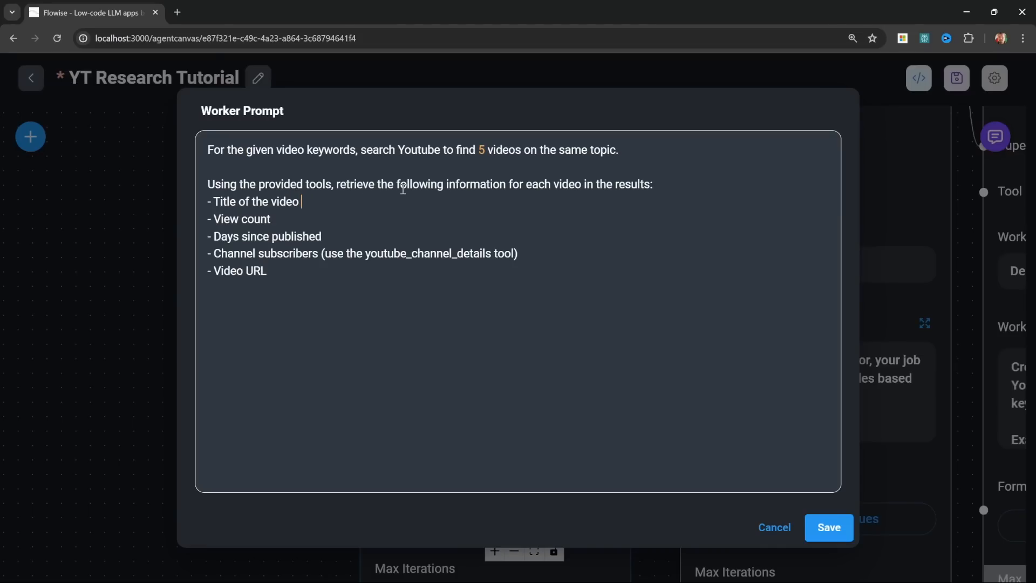
# Step: Review the requested video details and the youtube_channel_details tool hint in the Research Specialist's prompt, then save the prompt
pyautogui.click(657, 187)
pyautogui.click(291, 225)
pyautogui.moveTo(218, 253)
pyautogui.mouseDown()
pyautogui.moveTo(318, 254)
pyautogui.moveTo(215, 272)
pyautogui.mouseUp()
pyautogui.click(290, 272)
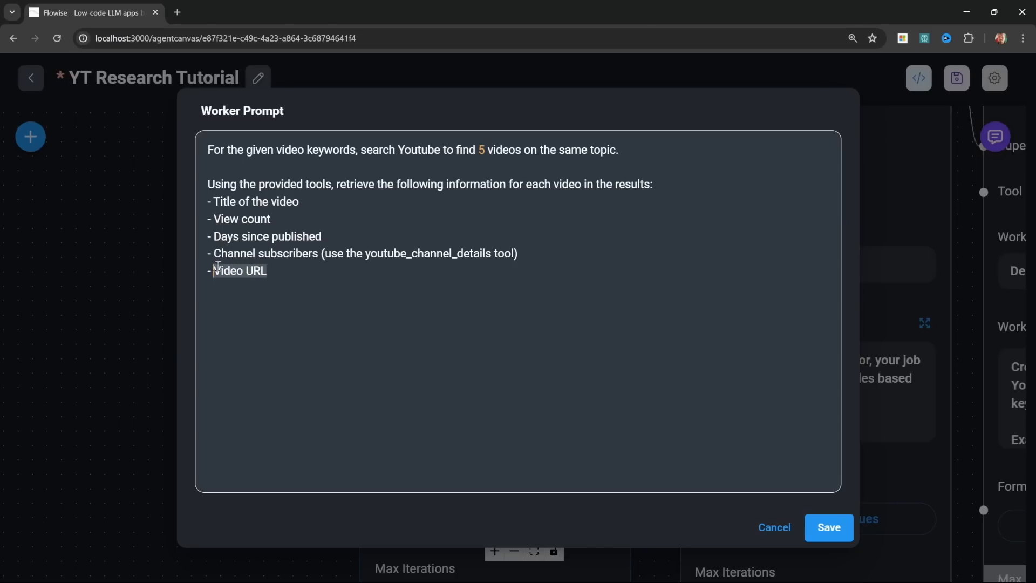
pyautogui.click(287, 286)
pyautogui.click(289, 253)
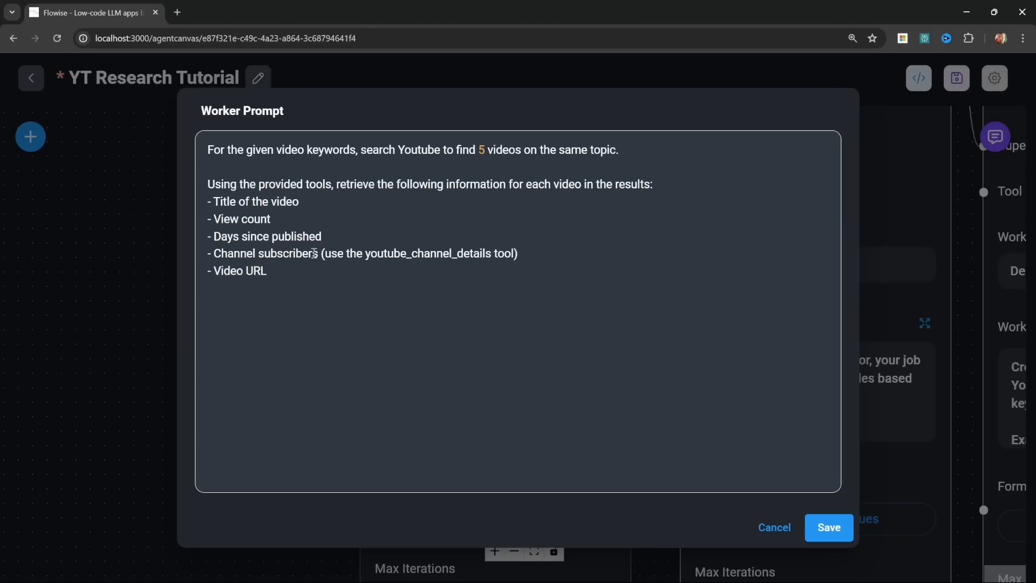
pyautogui.moveTo(321, 254); pyautogui.dragTo(537, 253)
pyautogui.click(536, 253)
pyautogui.click(608, 344)
pyautogui.moveTo(323, 253); pyautogui.dragTo(516, 255)
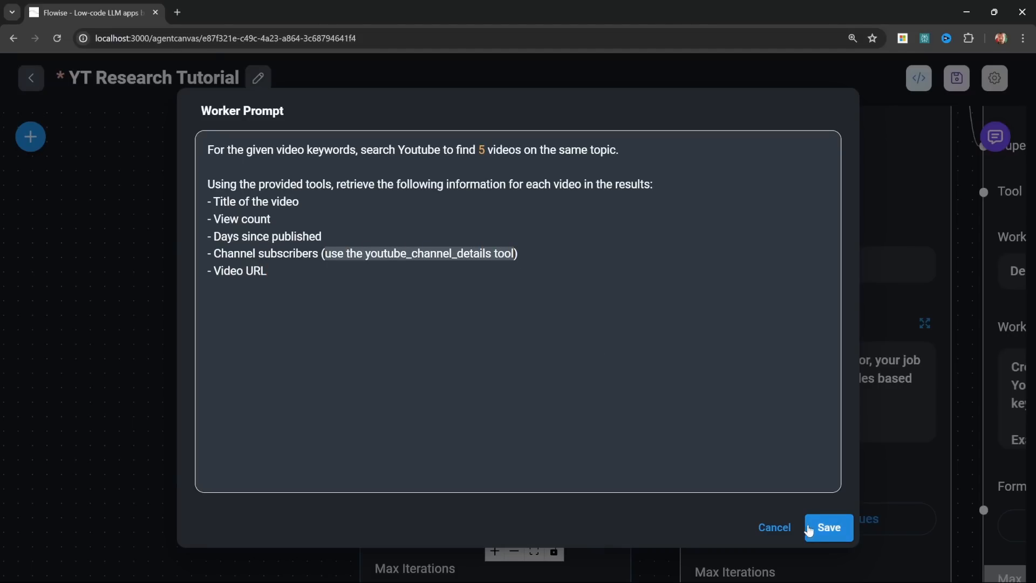
pyautogui.click(835, 531)
# Step: Browse the available tool nodes, then add a Custom Tool node beside the Research Specialist worker
pyautogui.moveTo(273, 141); pyautogui.dragTo(433, 309)
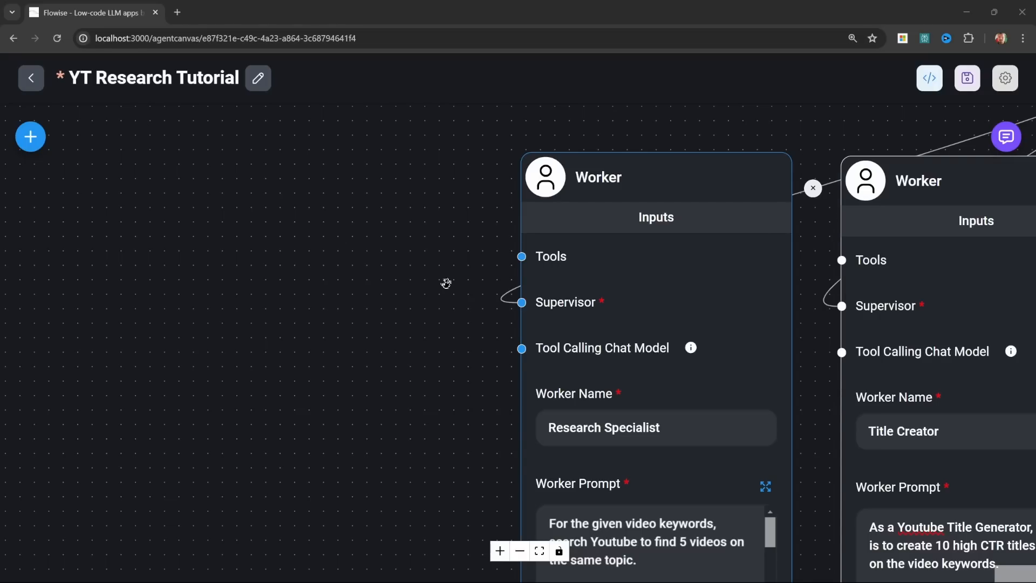
pyautogui.click(30, 138)
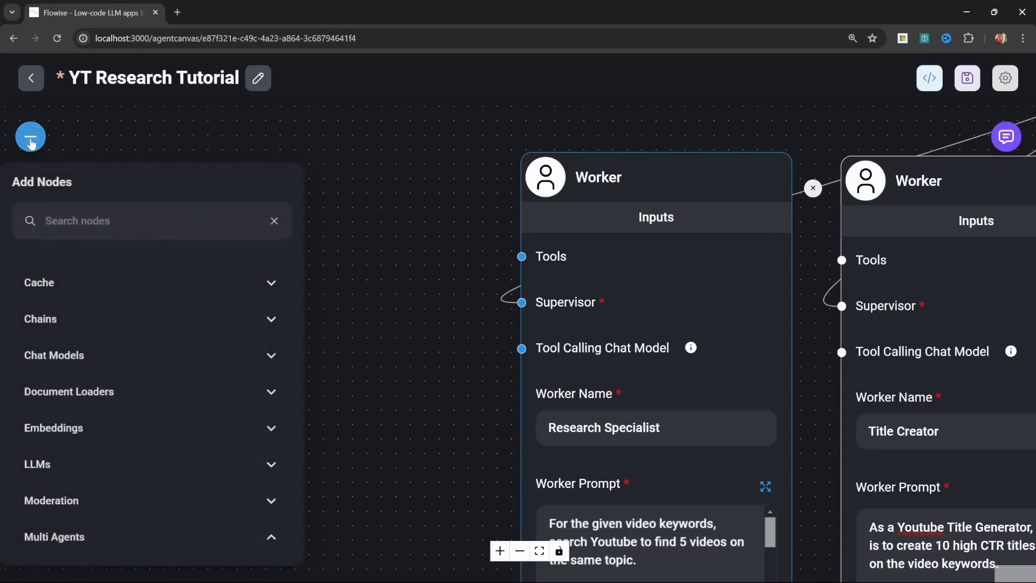
pyautogui.scroll(-6, 201, 375)
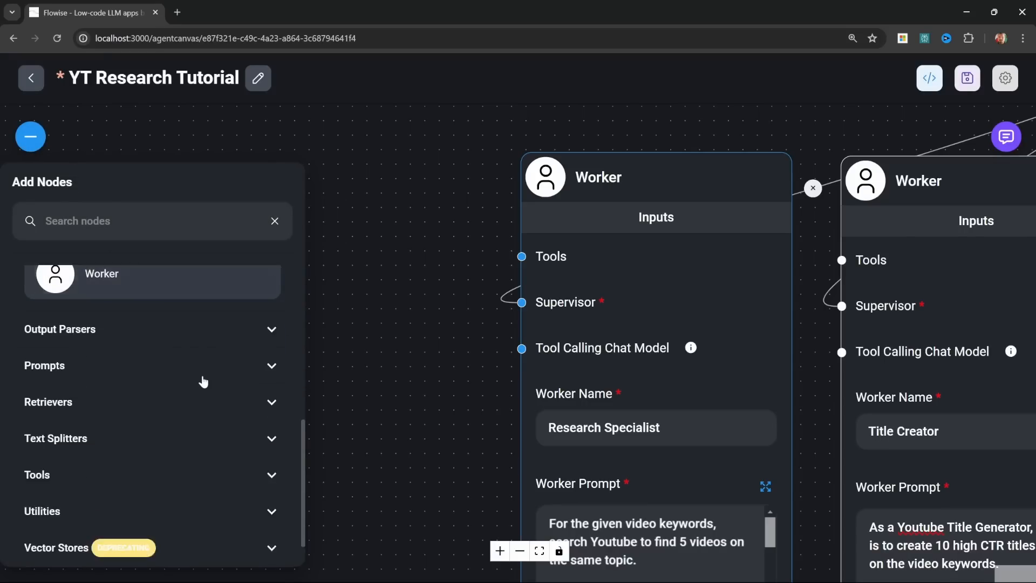
pyautogui.scroll(-1, 203, 381)
pyautogui.click(196, 416)
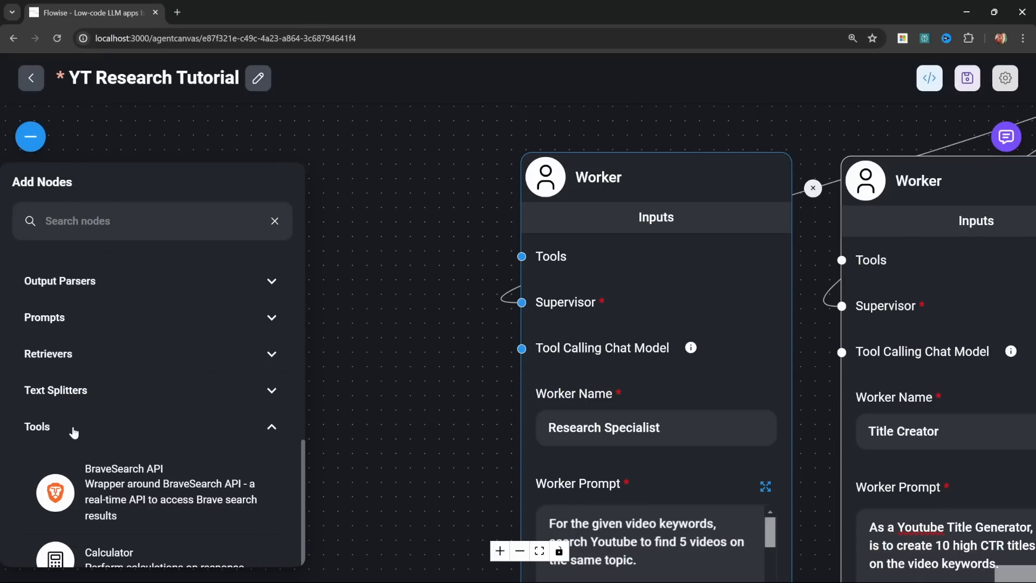
pyautogui.scroll(-2, 74, 430)
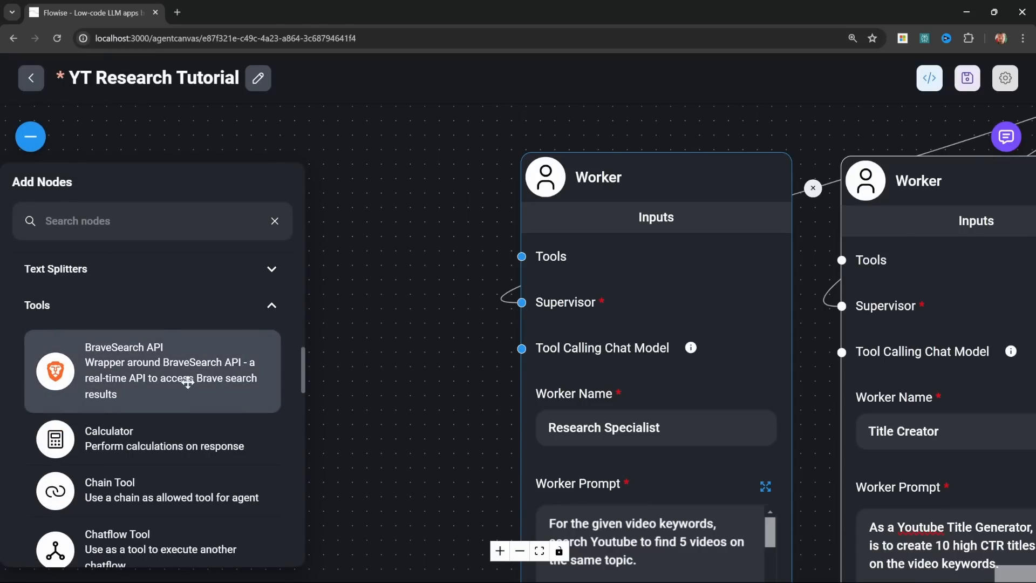
pyautogui.scroll(-6, 188, 378)
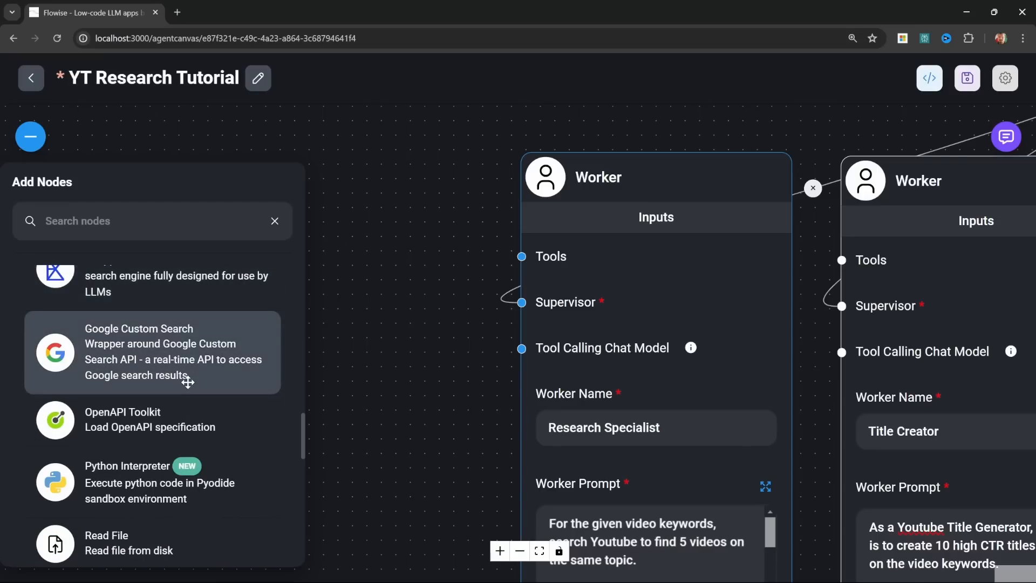
pyautogui.scroll(-8, 187, 382)
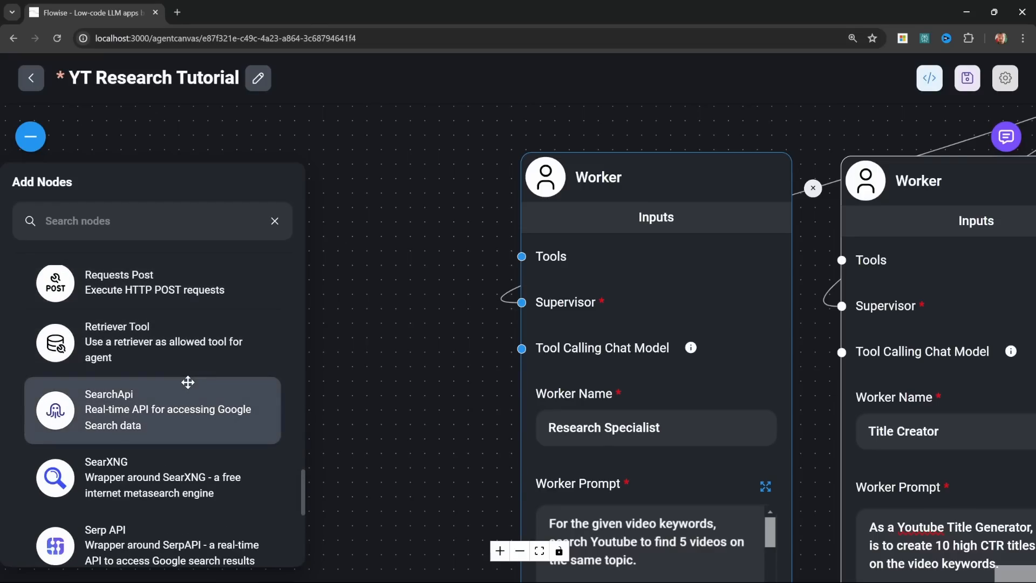
pyautogui.scroll(10, 187, 382)
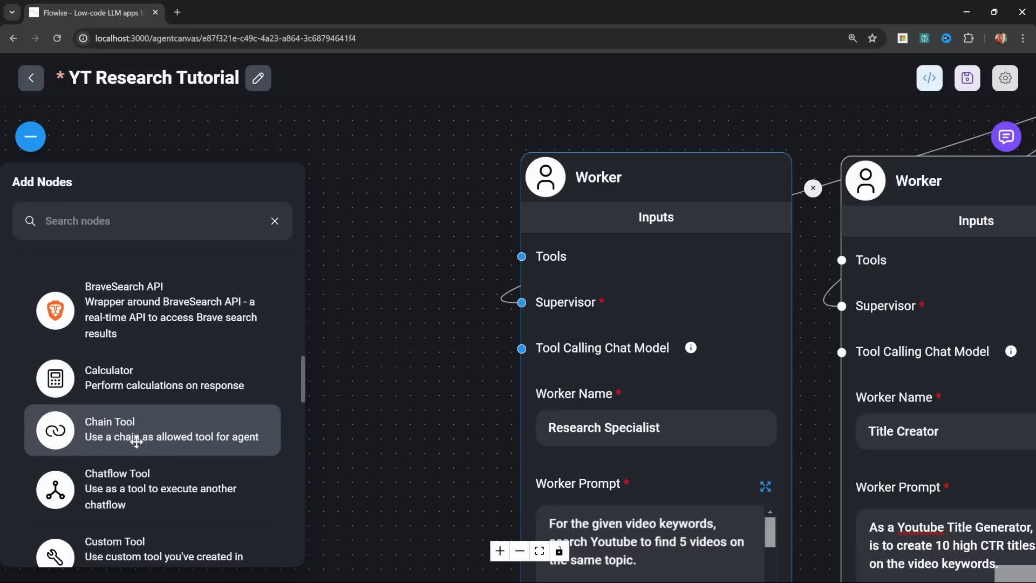
pyautogui.scroll(-1, 141, 440)
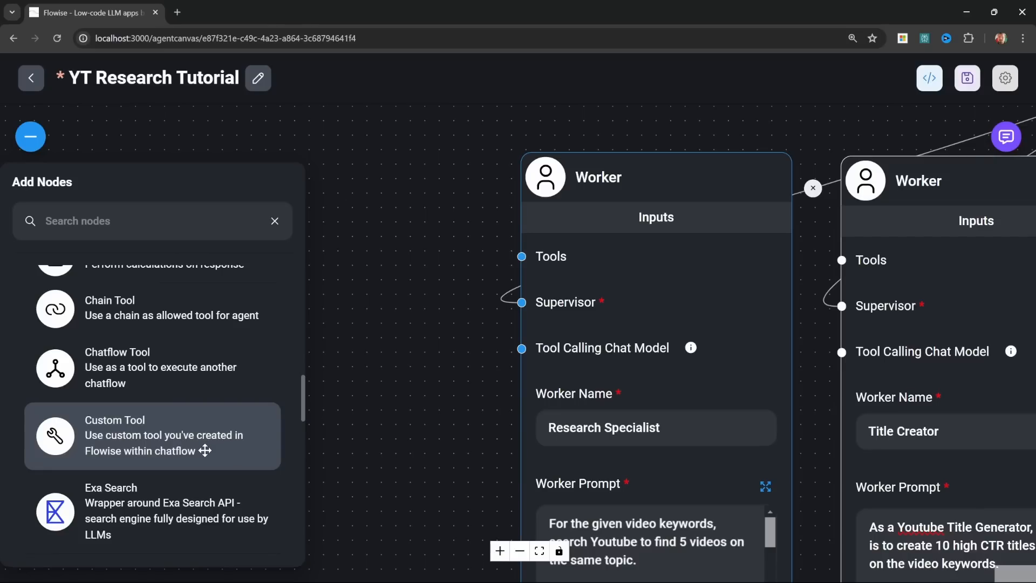
pyautogui.moveTo(88, 423); pyautogui.dragTo(398, 209)
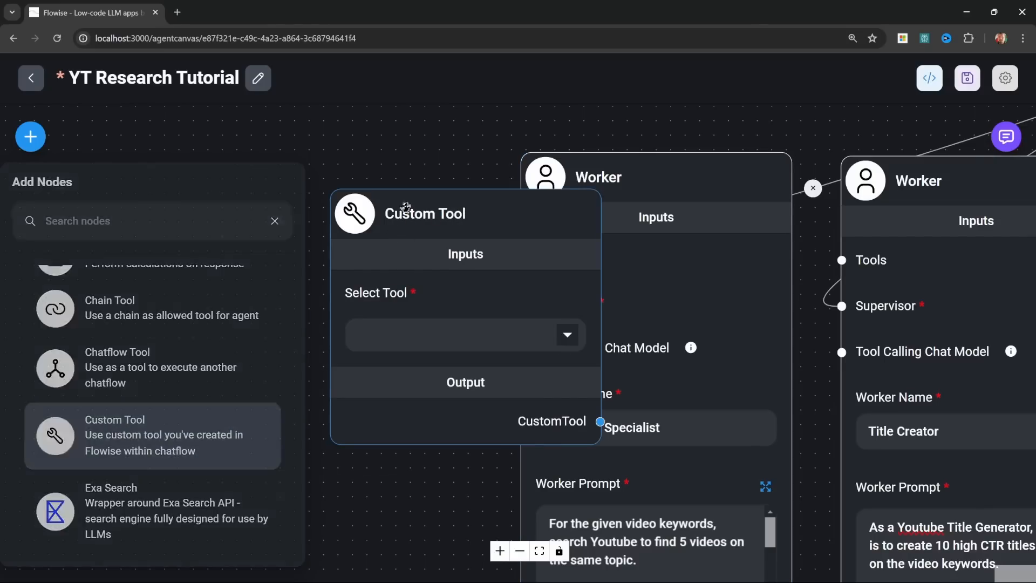
pyautogui.scroll(-2, 493, 216)
pyautogui.scroll(2, 500, 294)
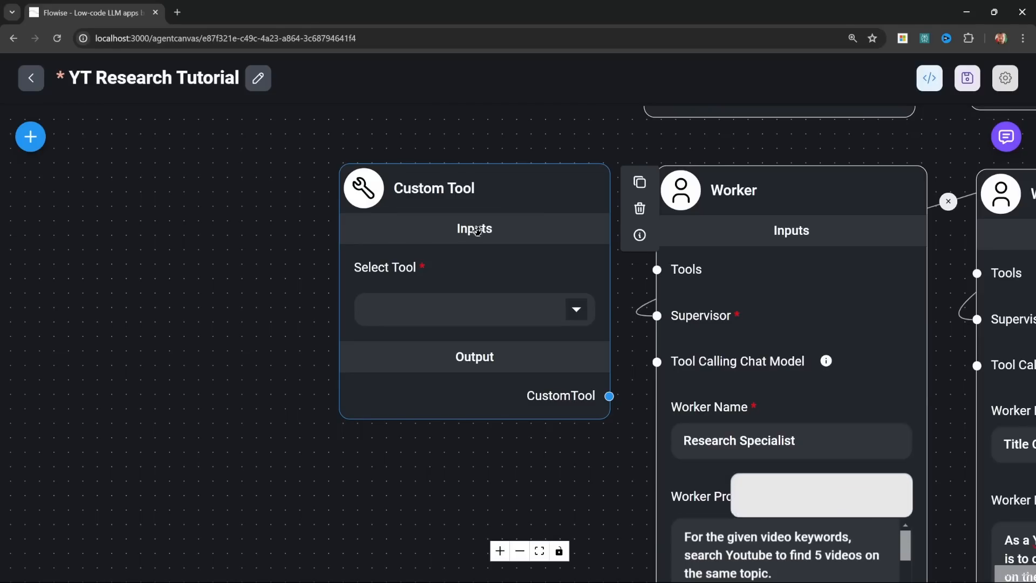
# Step: Start a new tool from the Custom Tool node, named yt_search, with the description "Use this tool for searching Youtube videos."
pyautogui.click(577, 311)
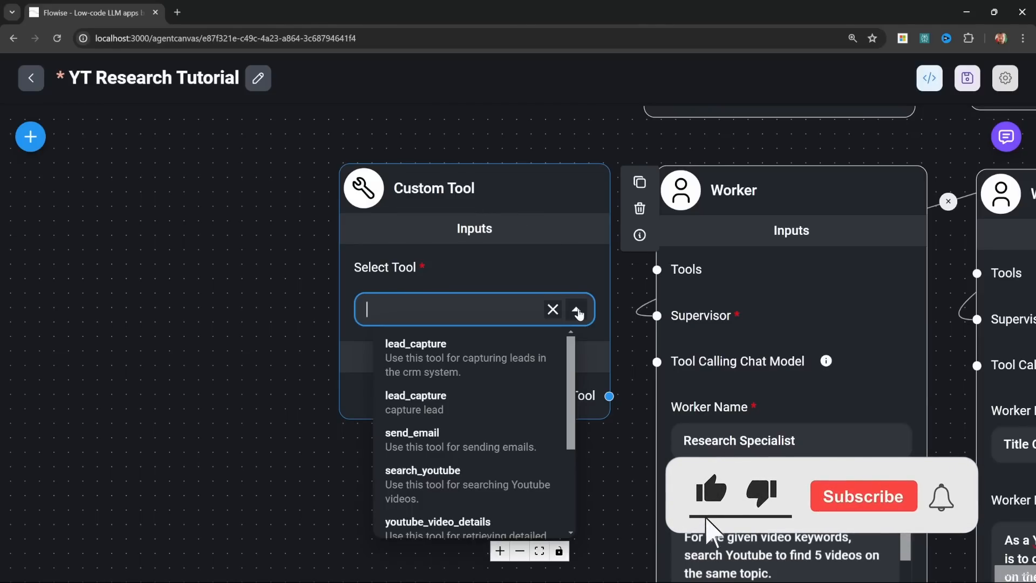
pyautogui.scroll(-5, 569, 448)
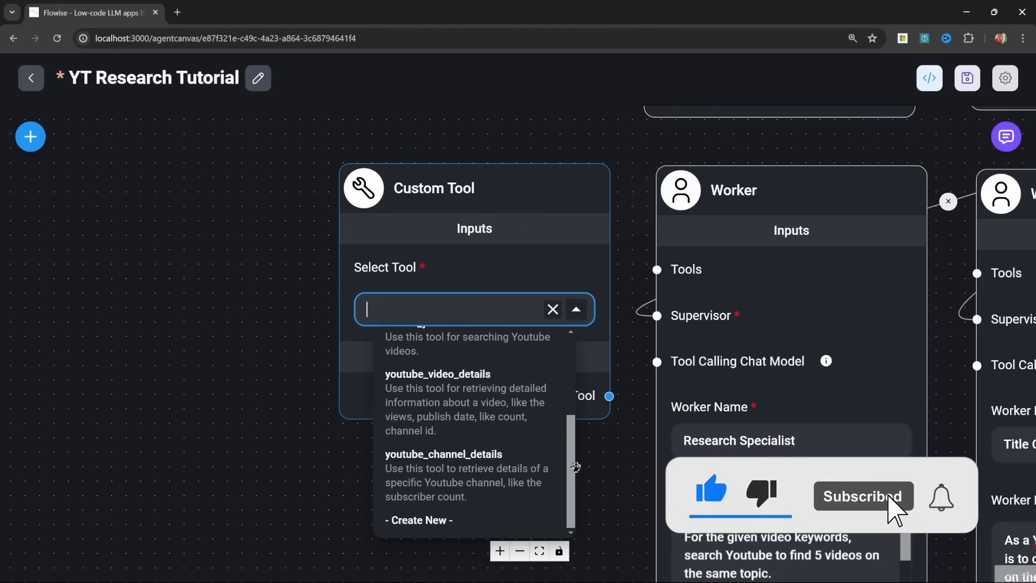
pyautogui.click(424, 521)
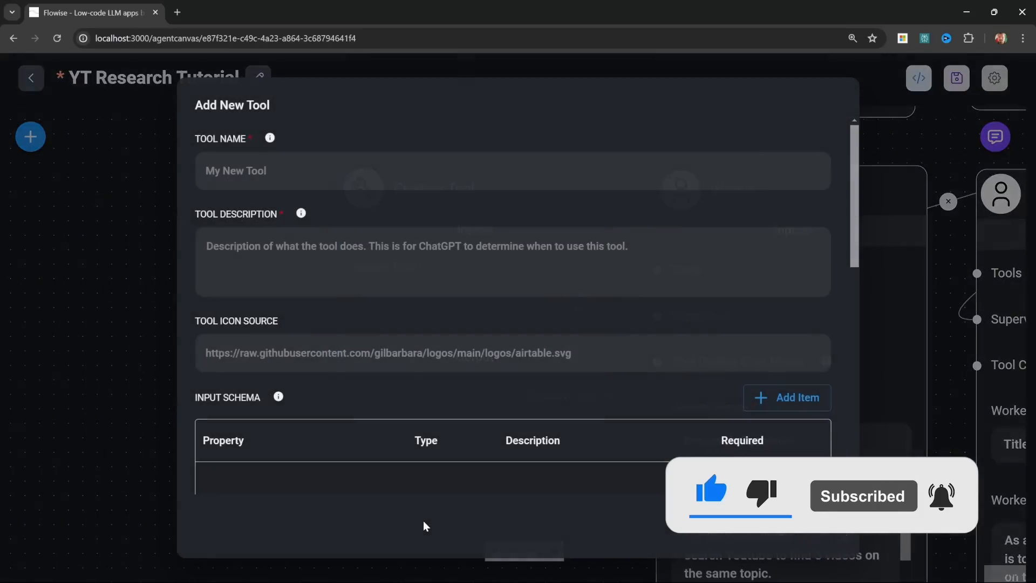
pyautogui.click(288, 178)
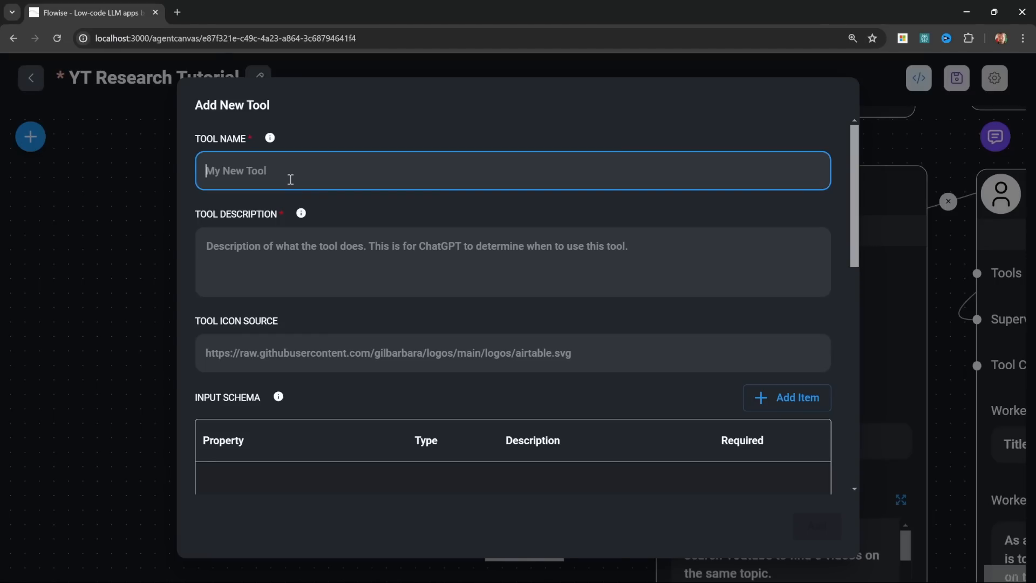
pyautogui.write('yt_search')
pyautogui.click(215, 173)
pyautogui.click(231, 174)
pyautogui.click(386, 263)
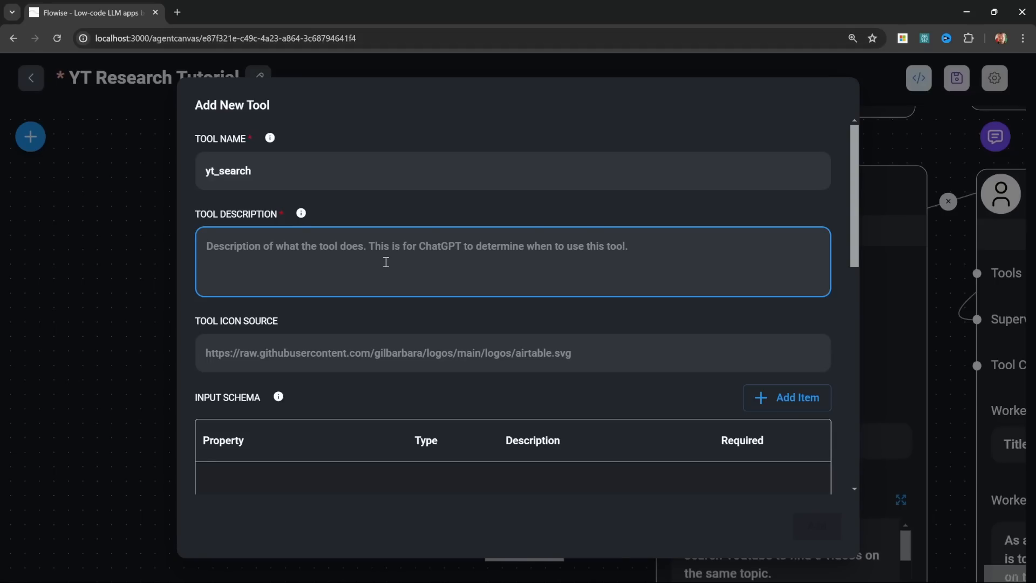
pyautogui.write('Use this tool for searching Youtube videos.')
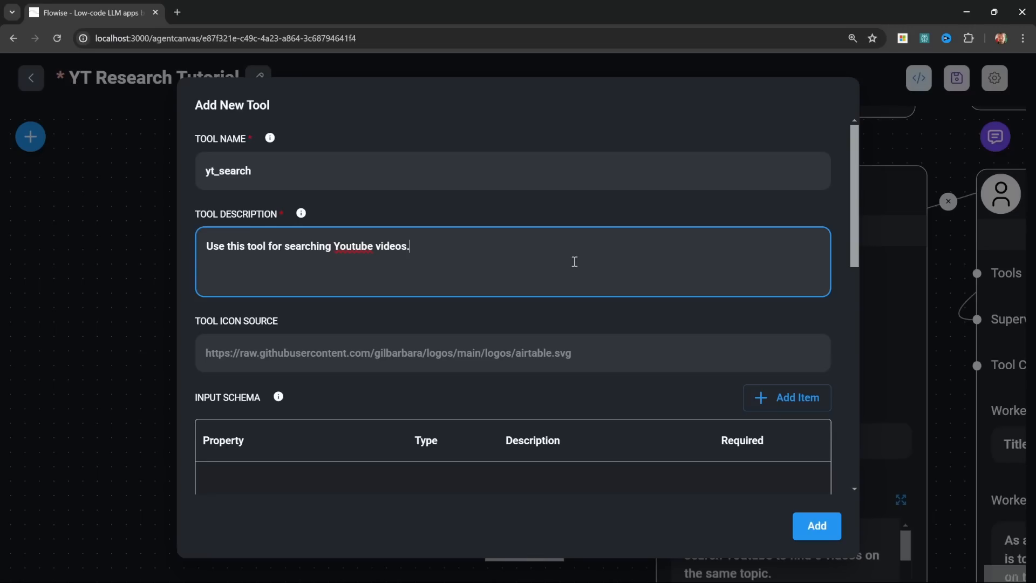
# Step: Add a required string property named keywords to the tool's input schema, described as "The search keywords"
pyautogui.scroll(-2, 541, 250)
pyautogui.click(249, 378)
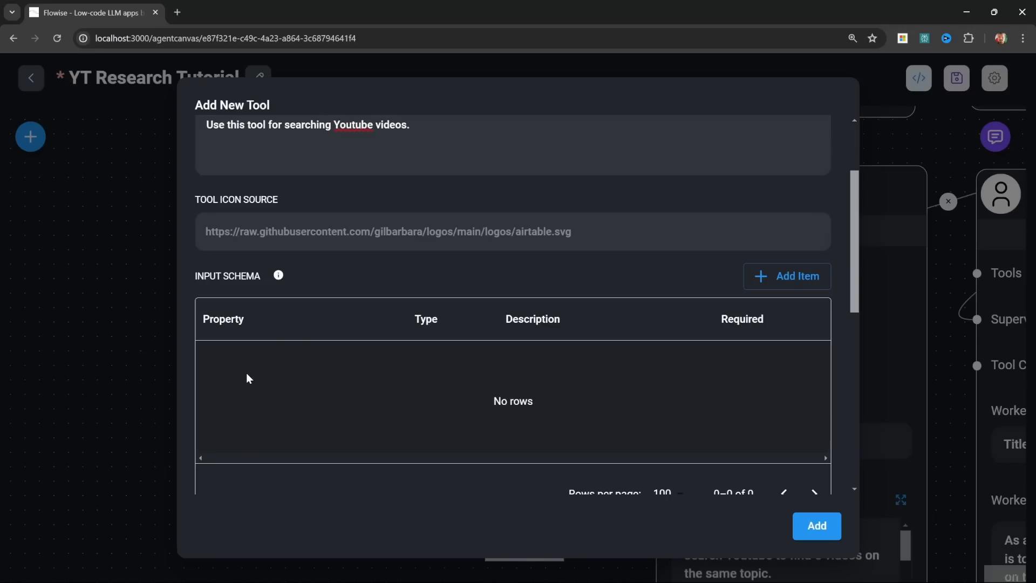
pyautogui.click(794, 278)
pyautogui.doubleClick(226, 357)
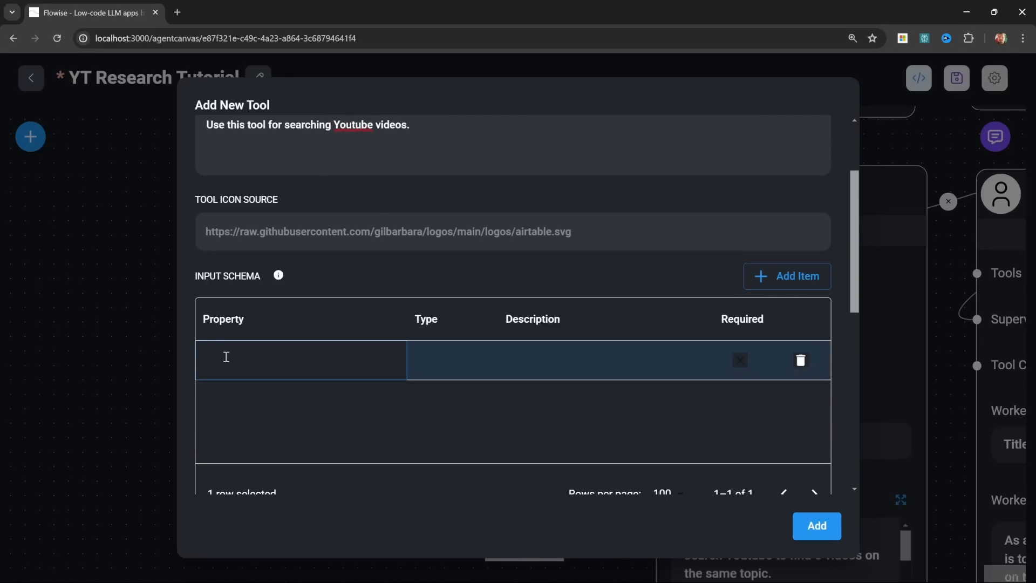
pyautogui.write('keywords')
pyautogui.doubleClick(437, 358)
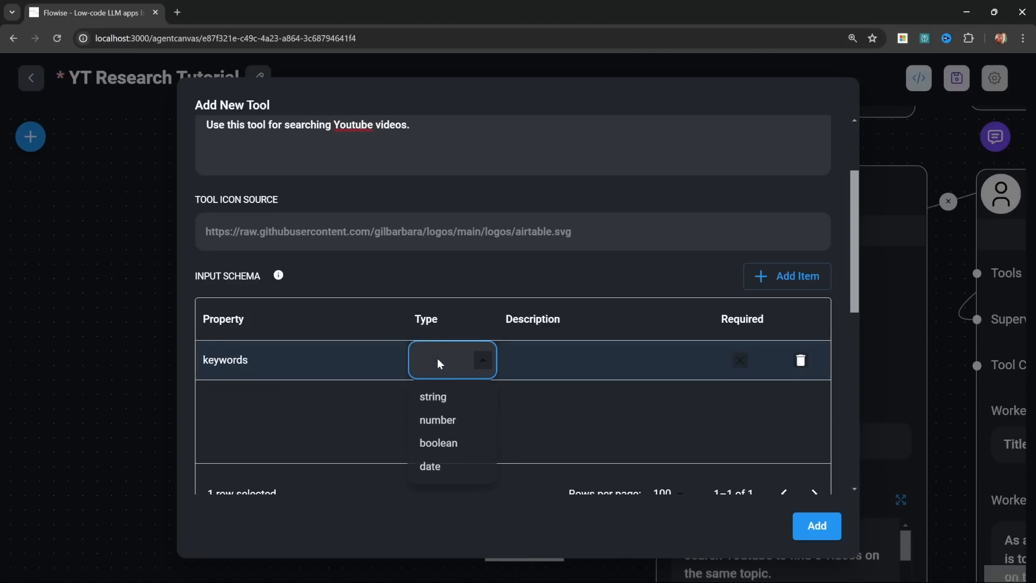
pyautogui.click(433, 398)
pyautogui.doubleClick(583, 354)
pyautogui.write('The search keywords')
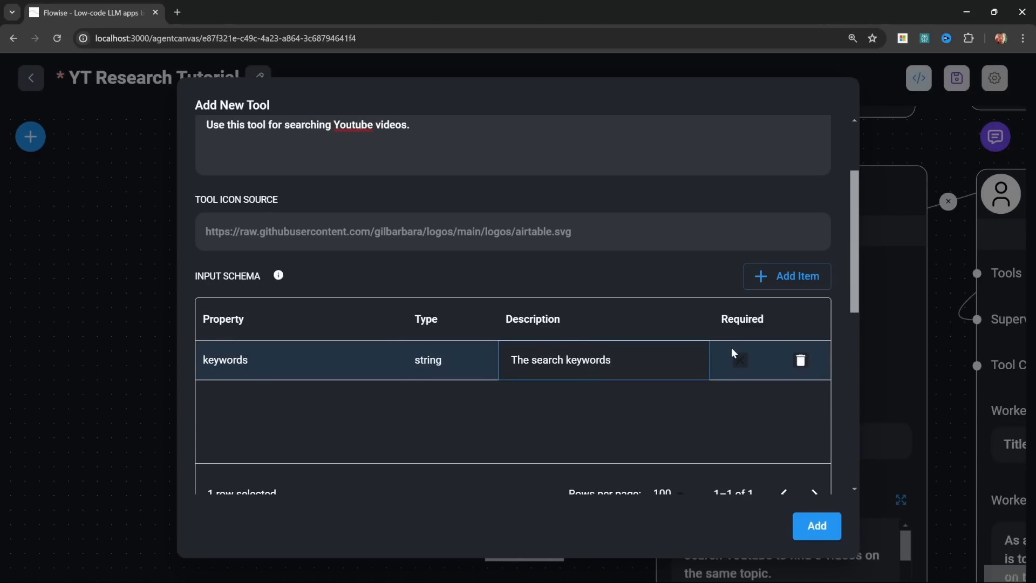
pyautogui.doubleClick(737, 356)
pyautogui.click(739, 370)
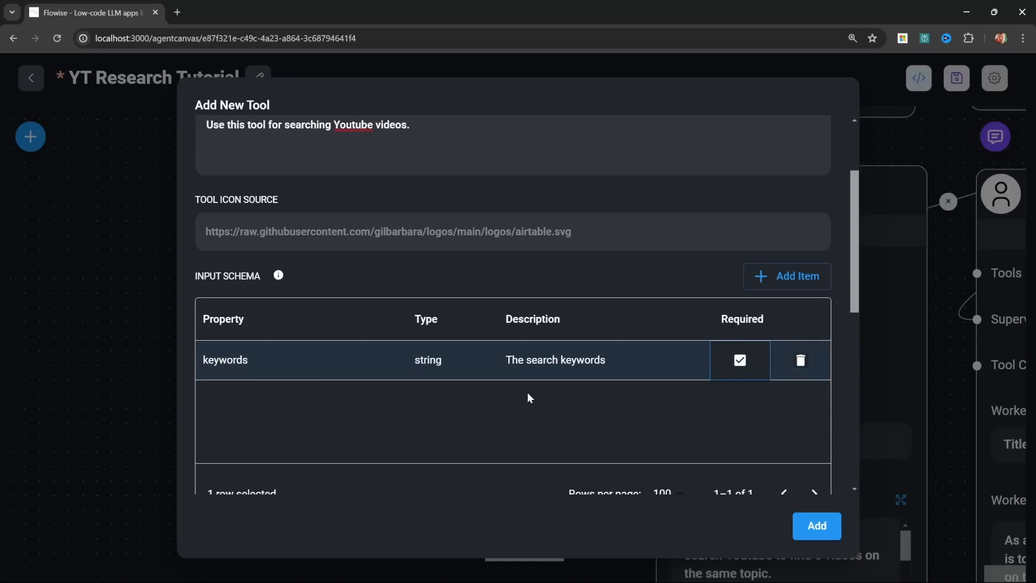
# Step: Insert a JavaScript function that sends a GET request to the YouTube v3 search API with $keywords, maxResults=5 and type=video
pyautogui.scroll(-7, 526, 393)
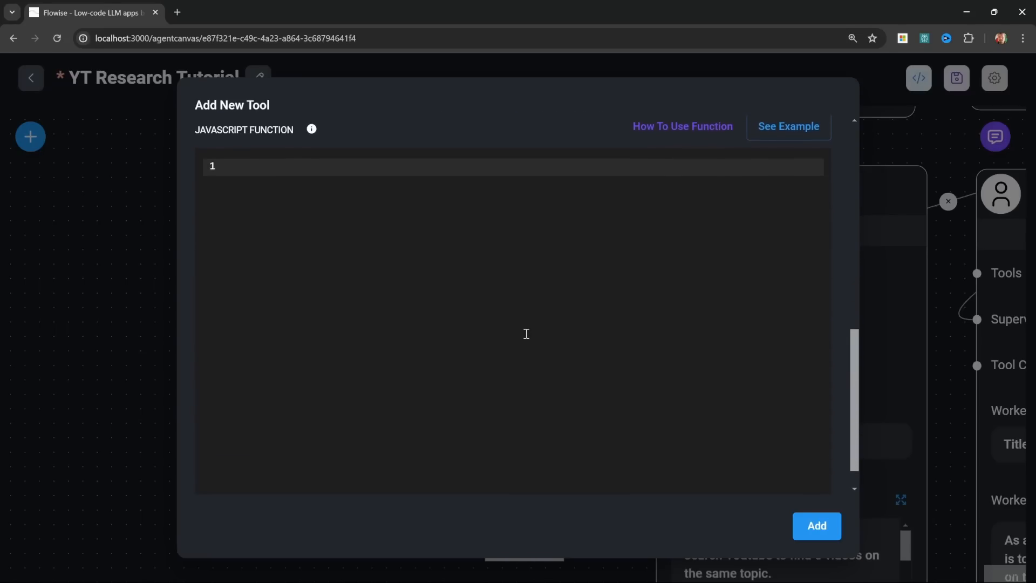
pyautogui.click(305, 204)
pyautogui.write("const fetch = require('node-fetch'); const url = `https://www.googleapis.com/youtube/v3/search?part=snippet&q=${$keywords}&maxResults=5&type=video&key=API_KEY`; const options = {   method: 'GET',   headers: {     'Content-Type': 'application/json'   } }; try {   const response = await fetch(url, options);   const data = await response.json();   return data; } catch (error) {   console.error(error);   return ''; }")
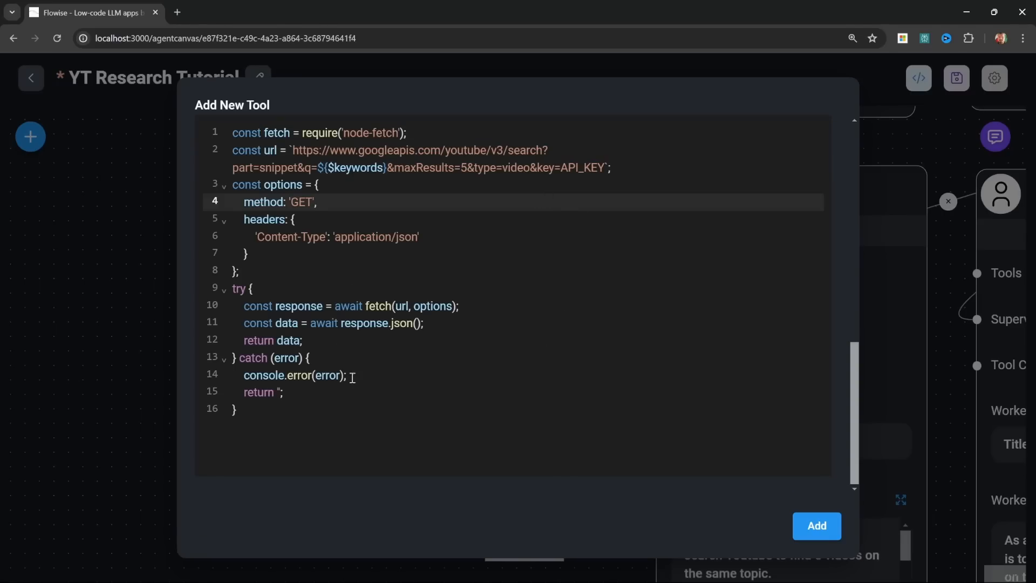
# Step: Examine the search function's request URL, its $keywords variable against the input schema, the maxResults setting and the API_KEY placeholder
pyautogui.click(507, 323)
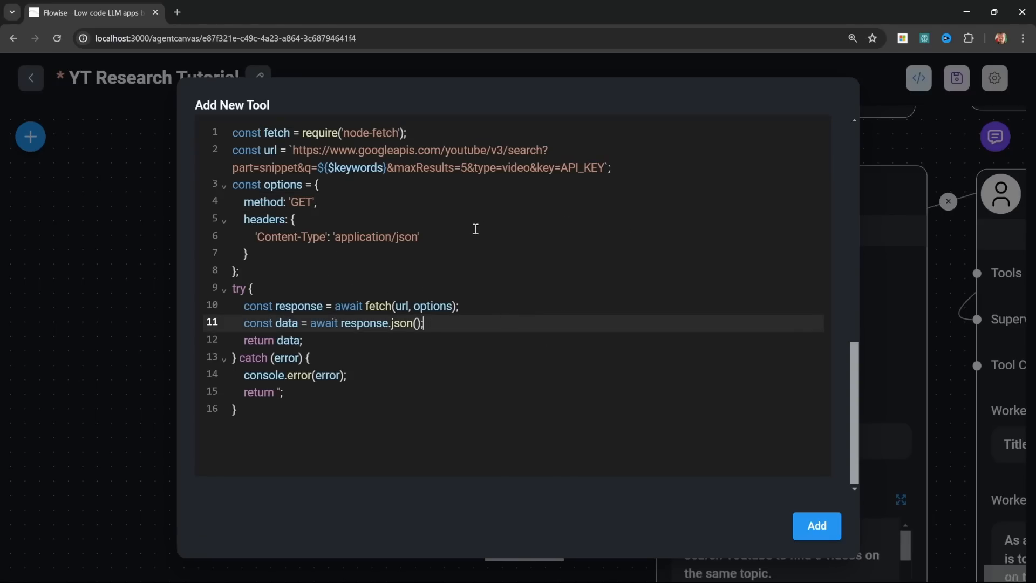
pyautogui.click(293, 150)
pyautogui.moveTo(294, 150); pyautogui.dragTo(605, 167)
pyautogui.click(475, 184)
pyautogui.moveTo(328, 168); pyautogui.dragTo(376, 173)
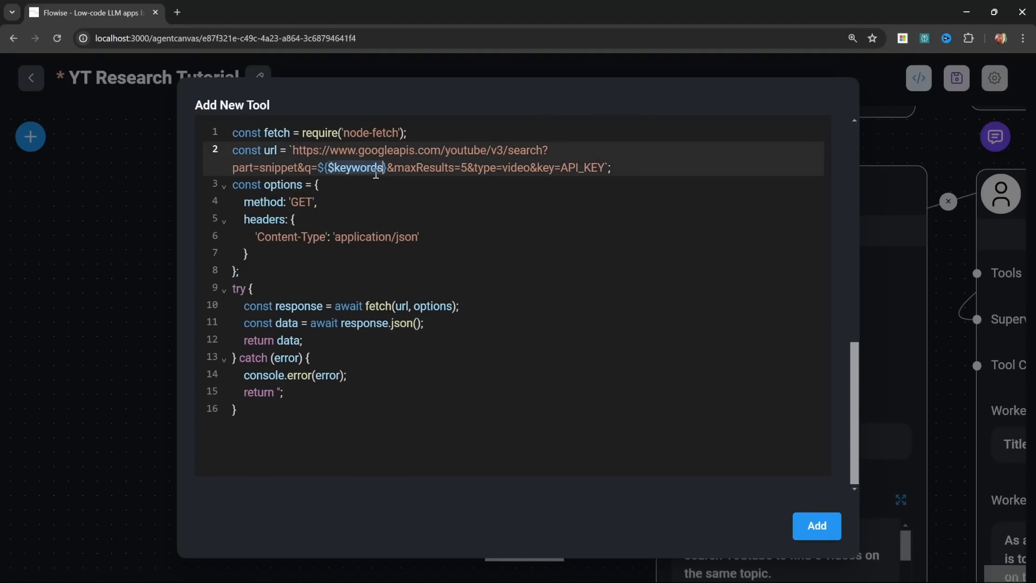
pyautogui.scroll(5, 361, 237)
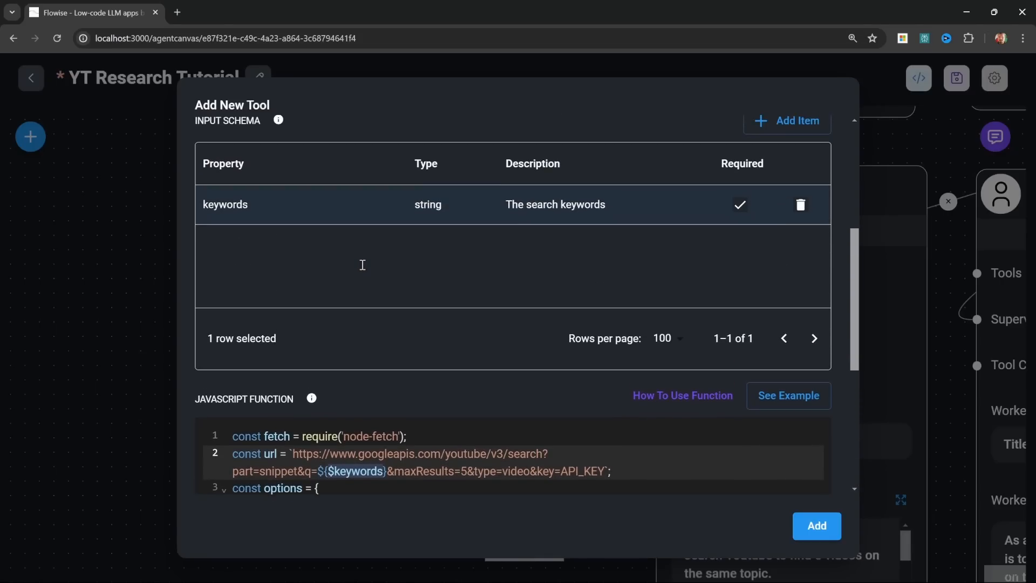
pyautogui.scroll(-3, 346, 349)
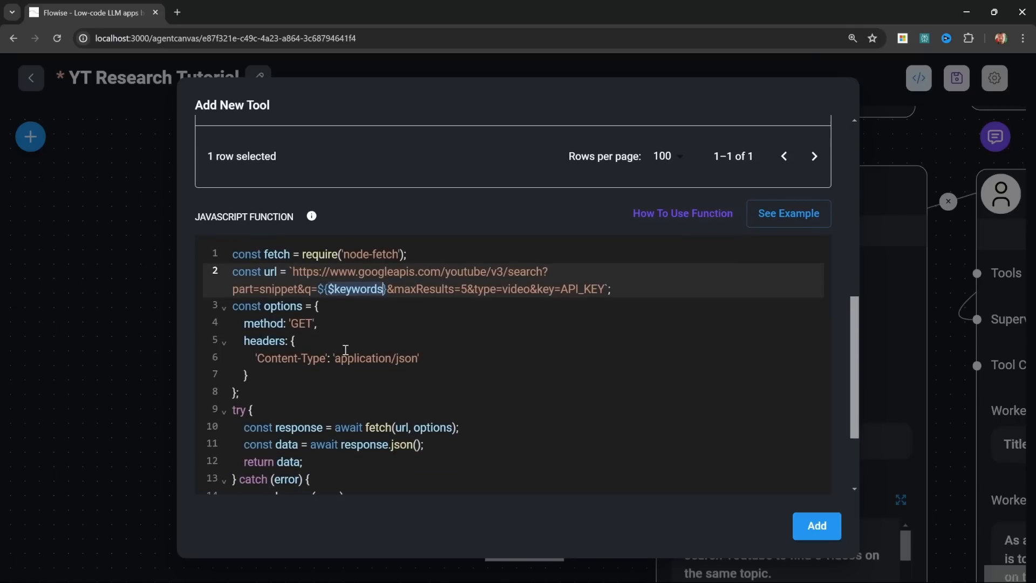
pyautogui.scroll(-2, 345, 350)
pyautogui.click(458, 227)
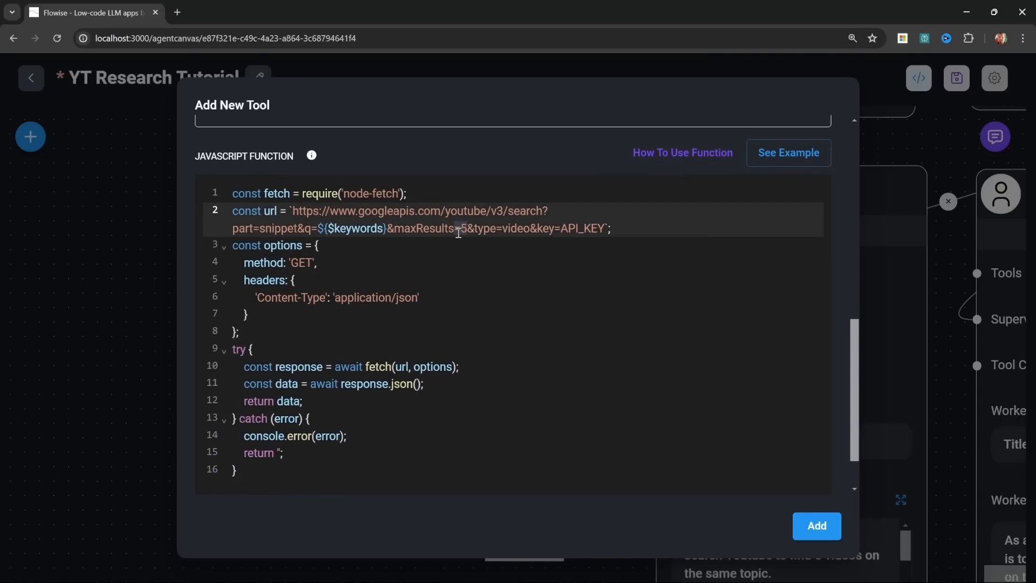
pyautogui.click(551, 227)
pyautogui.moveTo(560, 228); pyautogui.dragTo(600, 233)
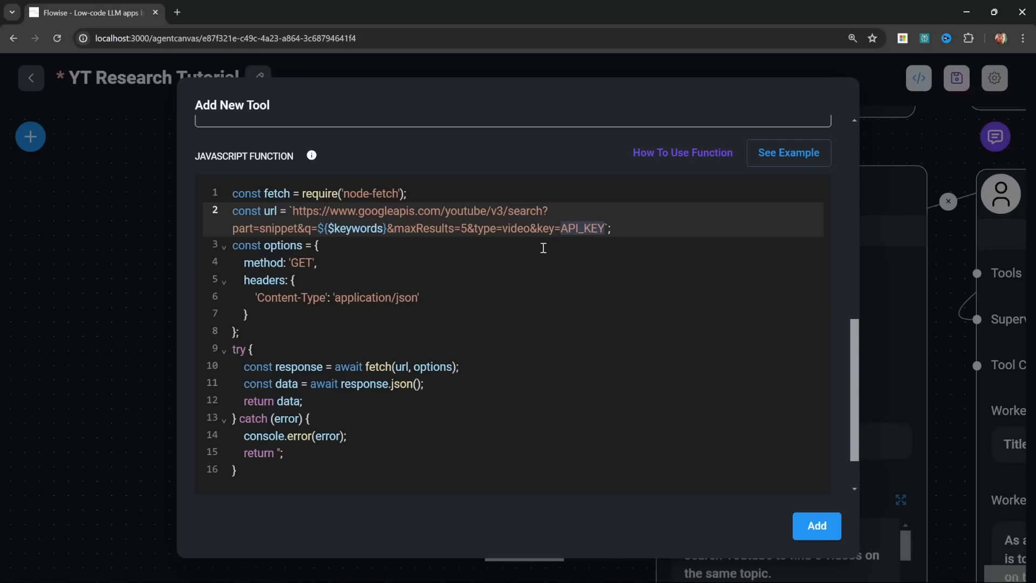
pyautogui.click(450, 245)
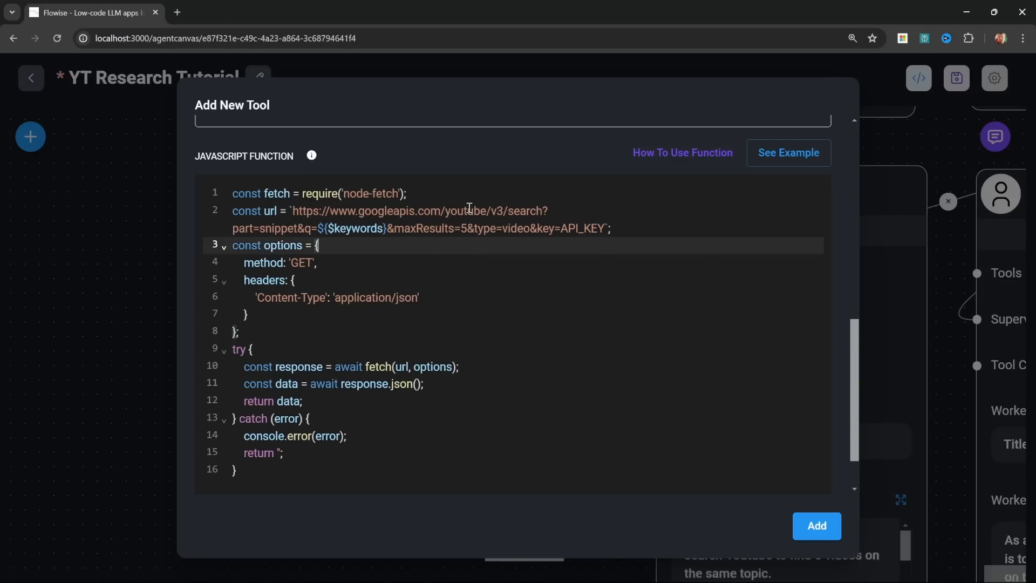
pyautogui.click(427, 294)
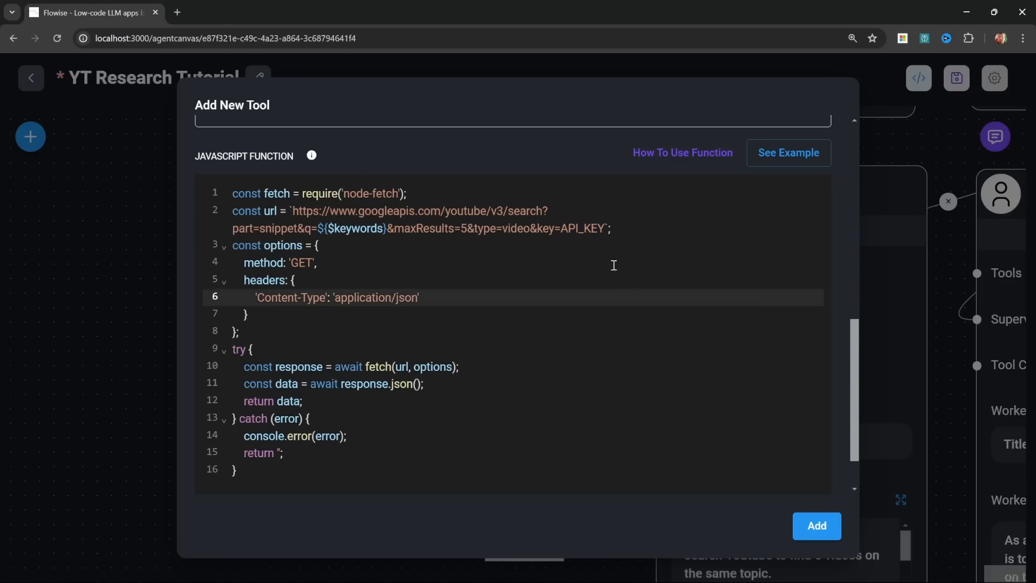
# Step: Save the yt_search tool and add a second Custom Tool node below the first one
pyautogui.click(815, 524)
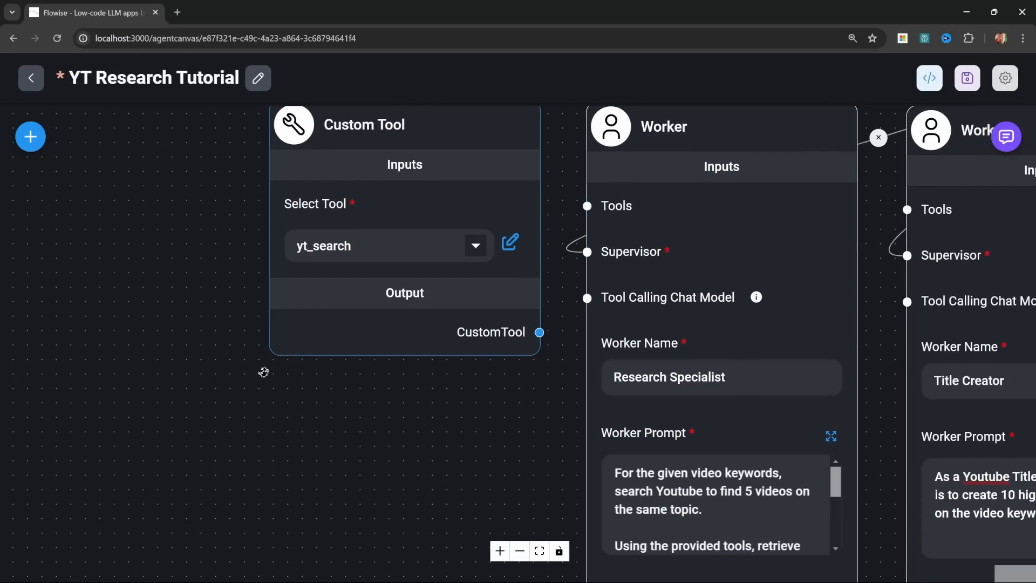
pyautogui.moveTo(286, 286)
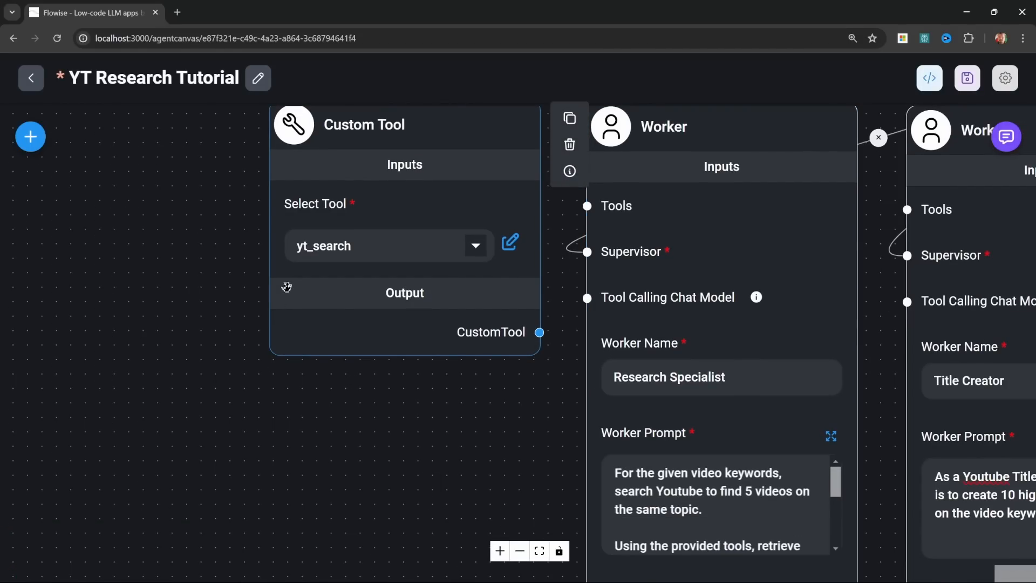
pyautogui.click(31, 137)
pyautogui.scroll(-10, 196, 484)
pyautogui.moveTo(98, 419); pyautogui.dragTo(460, 436)
pyautogui.click(456, 430)
pyautogui.moveTo(437, 414); pyautogui.dragTo(358, 393)
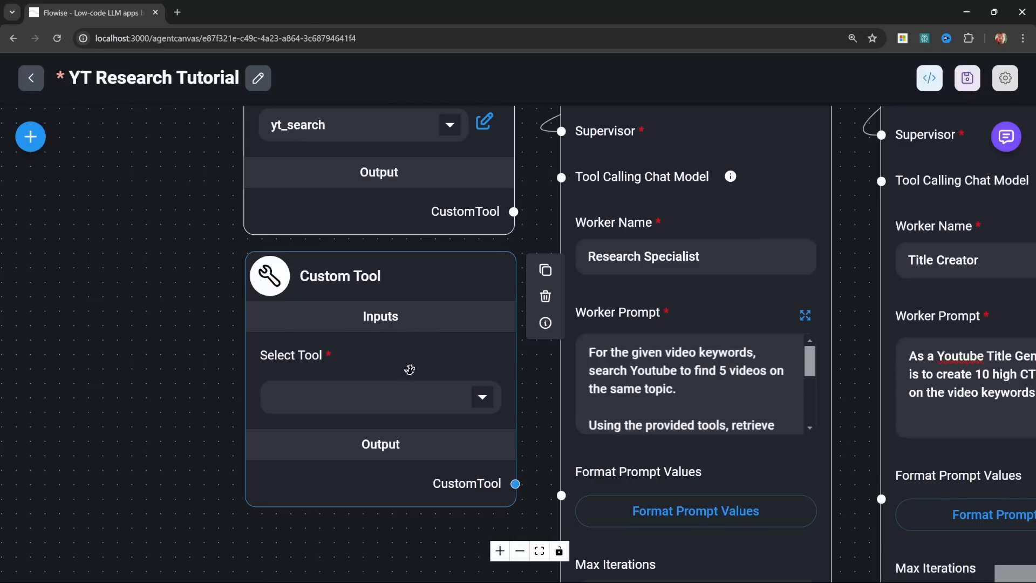
# Step: Start a new tool from the second node, named yt_video_details, described as retrieving detailed video information like views, publish date, like count, channel id
pyautogui.click(483, 400)
pyautogui.scroll(-5, 358, 363)
pyautogui.click(358, 363)
pyautogui.click(301, 168)
pyautogui.write('yt')
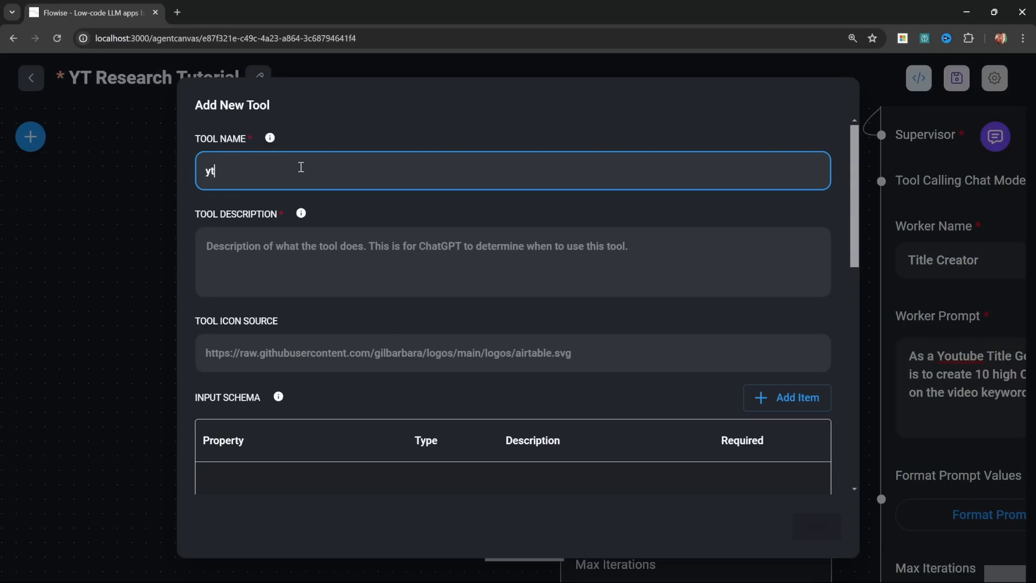
pyautogui.write('_video_details')
pyautogui.click(436, 286)
pyautogui.write('Use this tool for retrieving detailed information about a video, like the views, publish date, like count, channel id.')
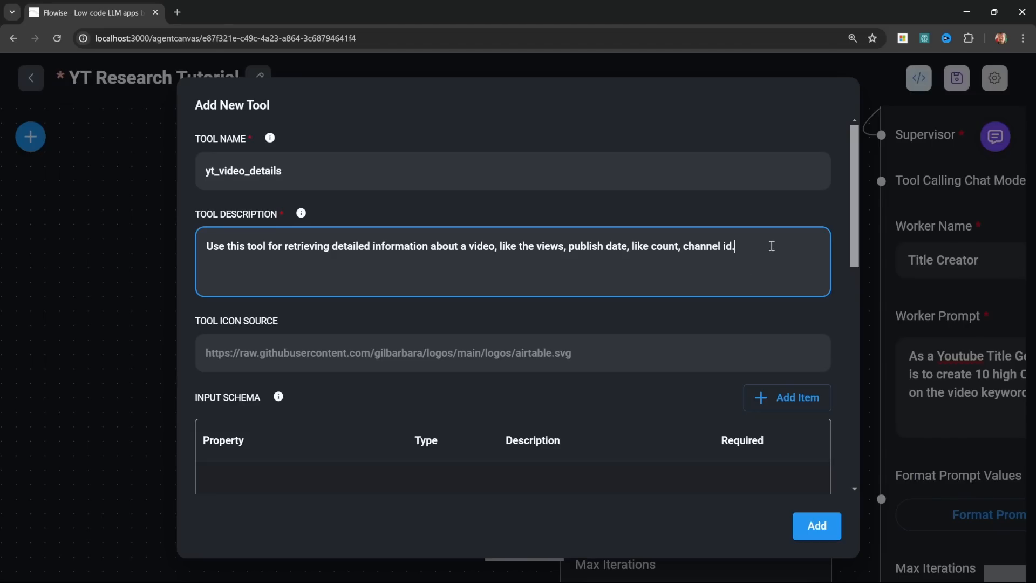
# Step: Add a required string property named video_id to the input schema, described as "The ID of the Youtube video"
pyautogui.scroll(-2, 275, 363)
pyautogui.click(794, 279)
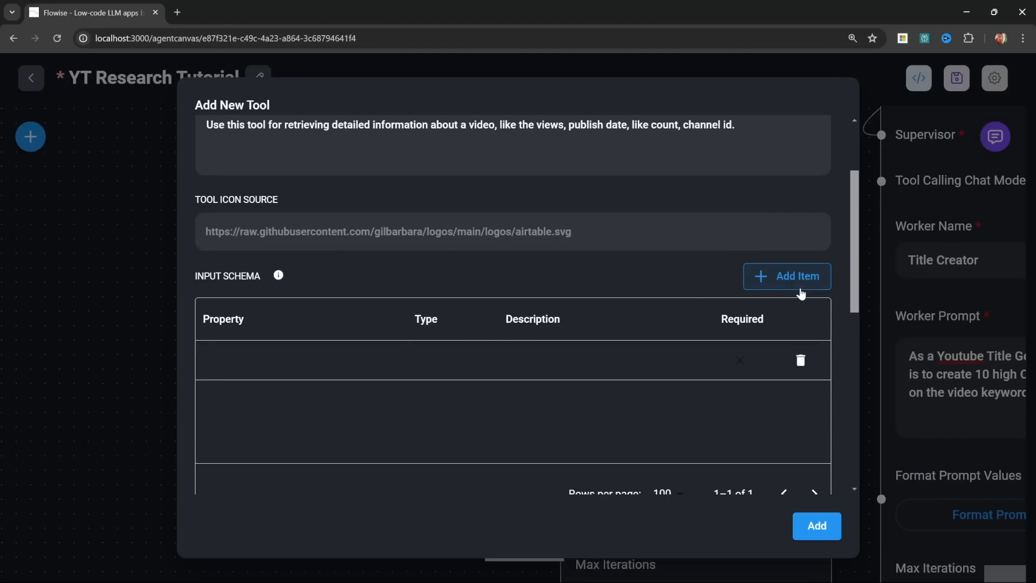
pyautogui.write('video_id')
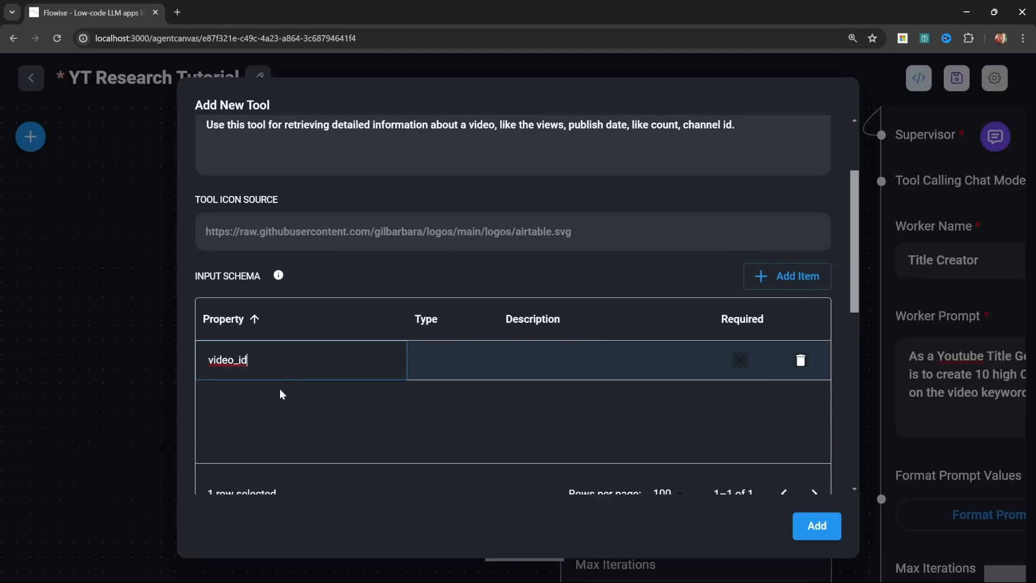
pyautogui.doubleClick(438, 372)
pyautogui.click(439, 402)
pyautogui.doubleClick(565, 358)
pyautogui.write('The ID of the Youtube video')
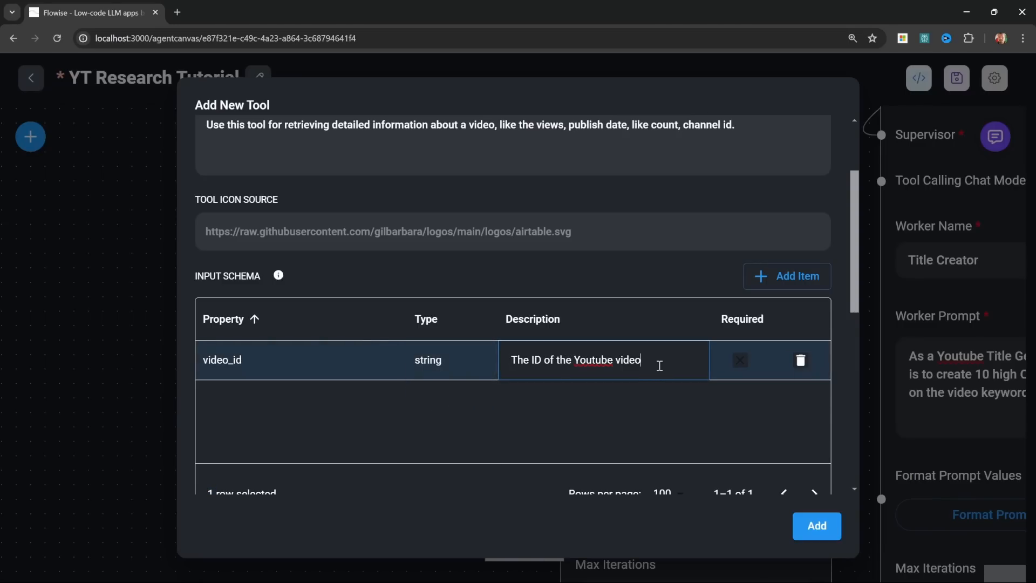
pyautogui.doubleClick(736, 360)
pyautogui.click(738, 361)
pyautogui.click(658, 400)
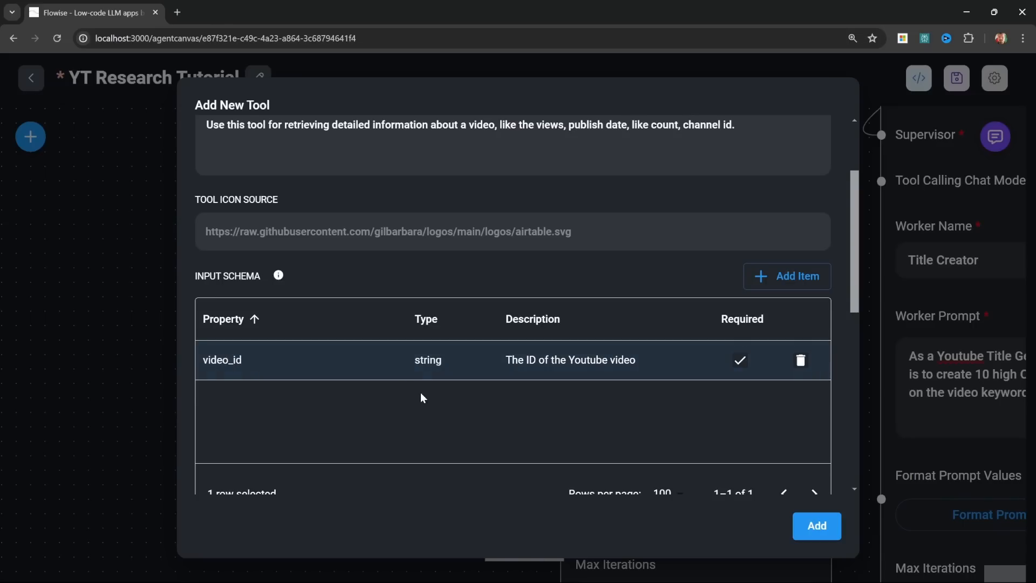
# Step: Insert a JavaScript function that sends a GET request to the YouTube v3 videos API with part=snippet,statistics and id=${$video_id}
pyautogui.scroll(2, 420, 398)
pyautogui.moveTo(449, 246); pyautogui.dragTo(593, 245)
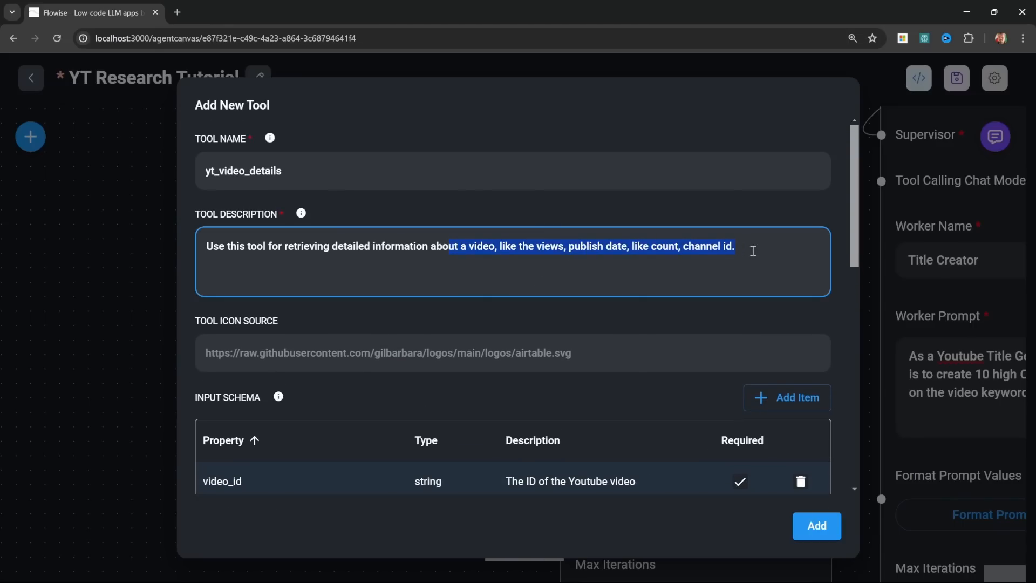
pyautogui.scroll(-8, 608, 358)
pyautogui.click(316, 342)
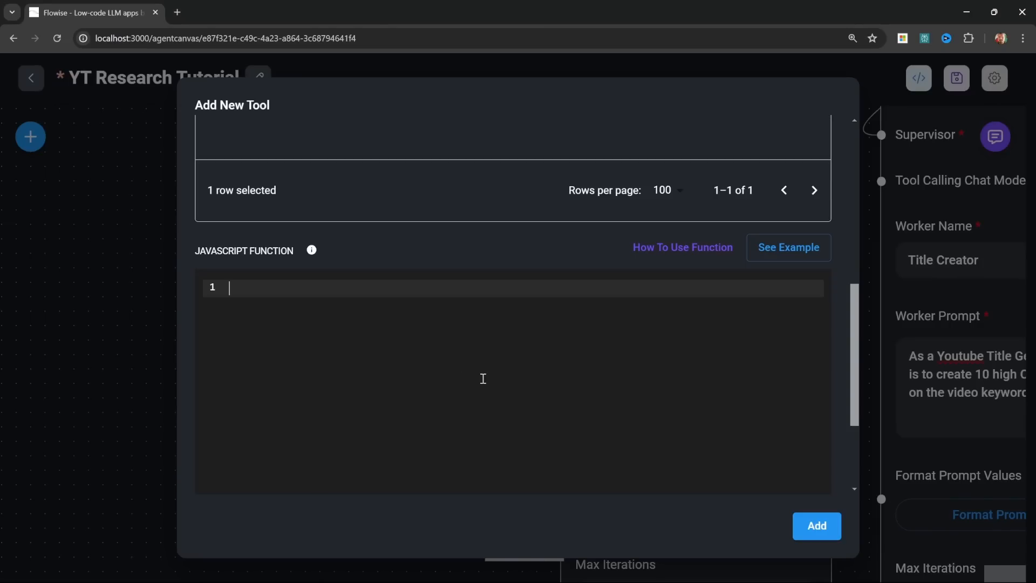
pyautogui.write("const fetch = require('node-fetch'); const url = `https://www.googleapis.com/youtube/v3/videos?part=snippet,statistics&id=${$video_id}&key=API_KEY`; const options  = {   method: 'GET',   headers: {     'Content-Type': 'application/json'   } }; try {   const response = await fetch(url, options);   const data = await response.json();   return data; } catch (error) {   console.error(error);   return ''; }")
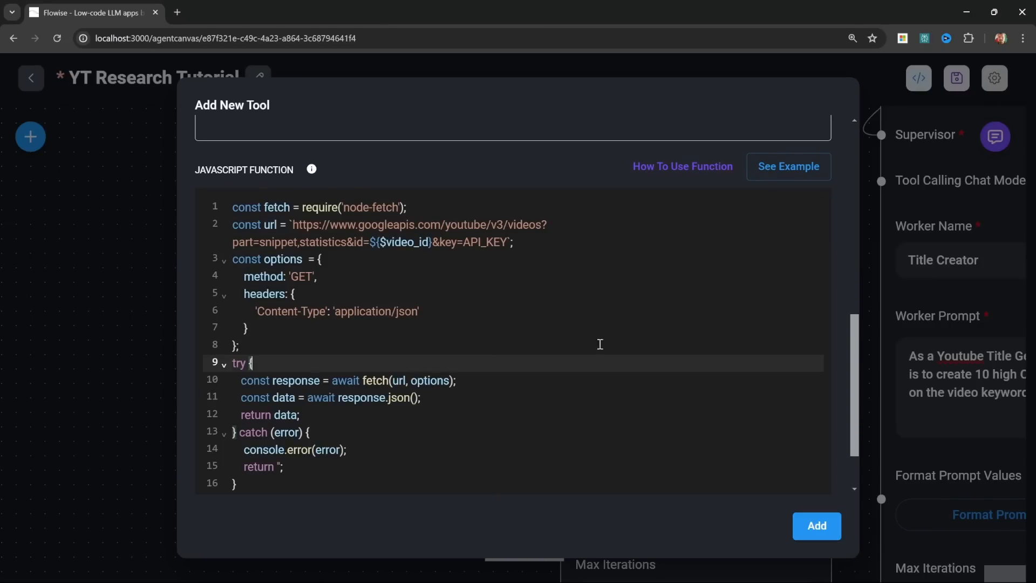
# Step: Examine the video details function's request URL, its $video_id variable against the input schema, and the API_KEY placeholder
pyautogui.moveTo(330, 225); pyautogui.dragTo(446, 225)
pyautogui.click(405, 225)
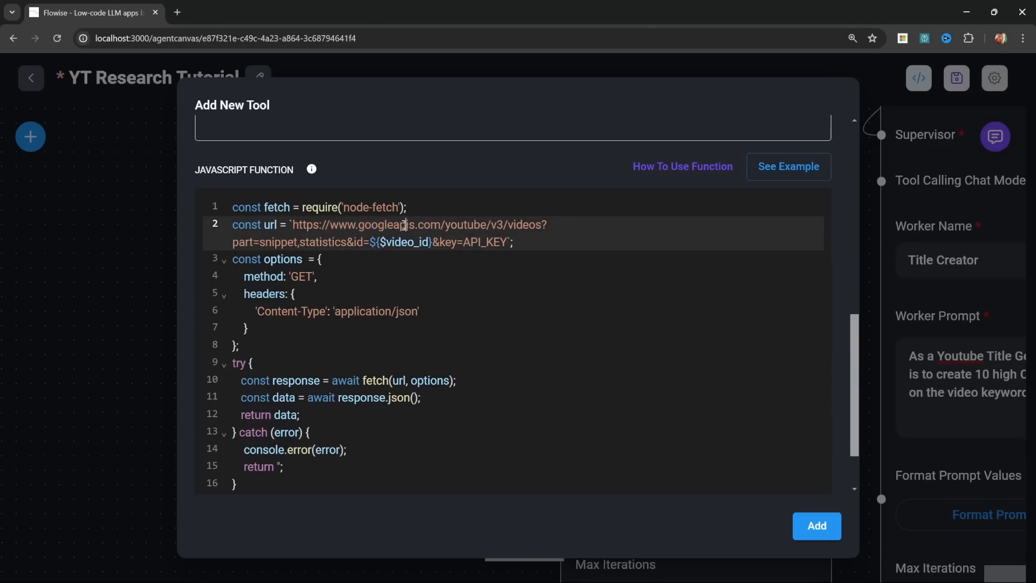
pyautogui.moveTo(380, 244); pyautogui.dragTo(431, 242)
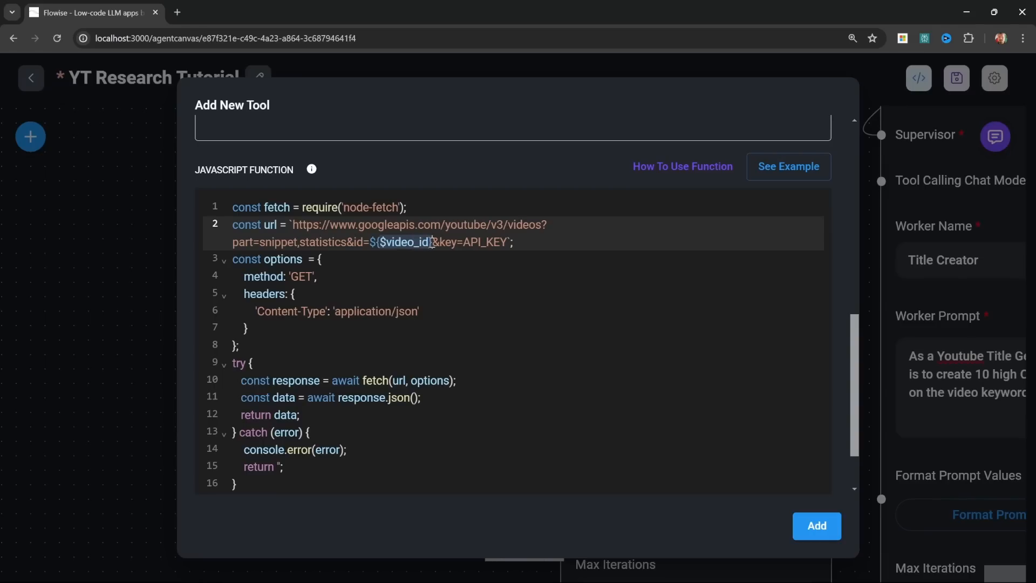
pyautogui.click(413, 261)
pyautogui.scroll(2, 380, 253)
pyautogui.scroll(2, 212, 230)
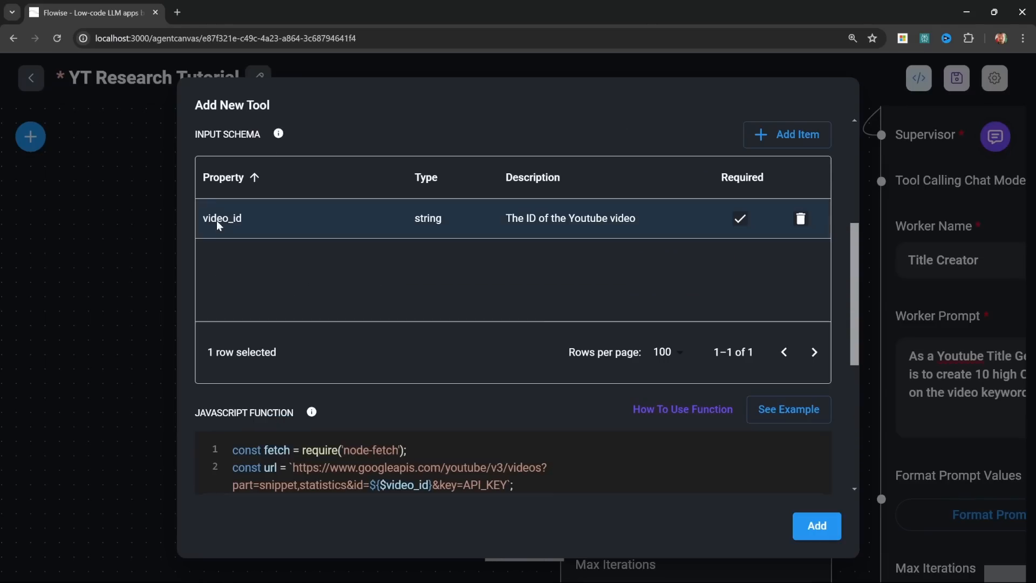
pyautogui.scroll(-3, 324, 261)
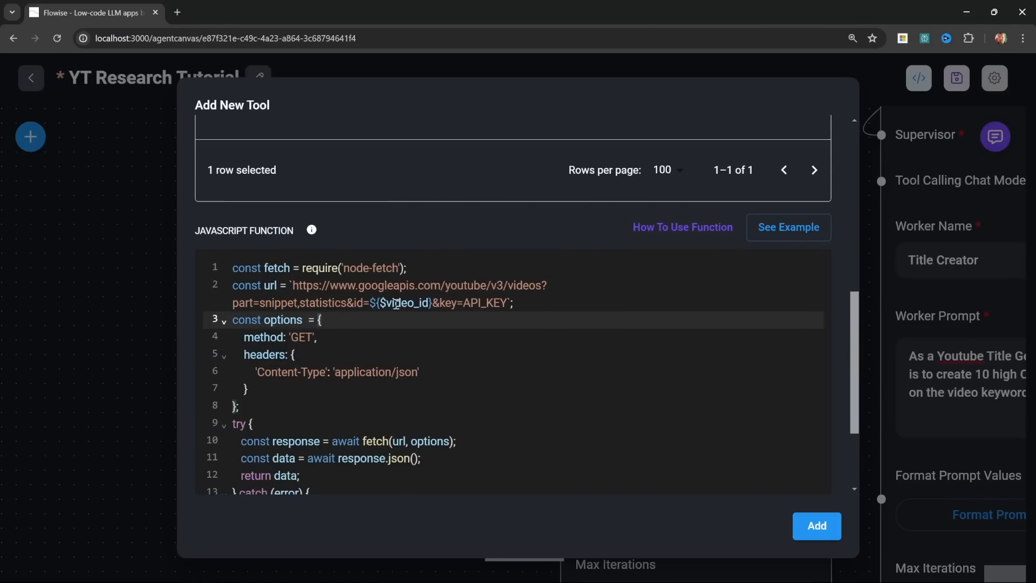
pyautogui.moveTo(380, 303); pyautogui.dragTo(507, 303)
pyautogui.click(440, 317)
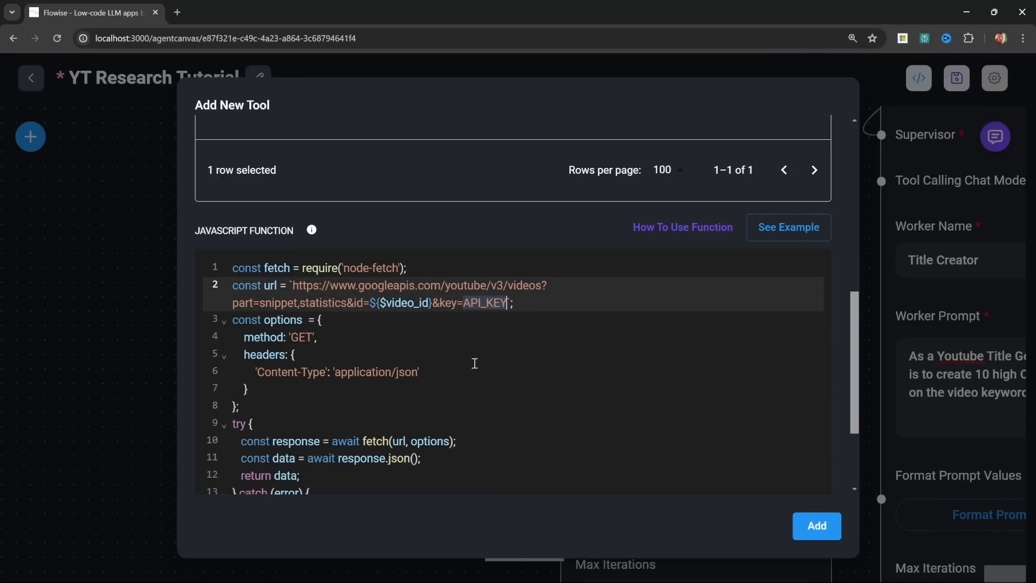
pyautogui.scroll(-3, 473, 362)
pyautogui.click(423, 286)
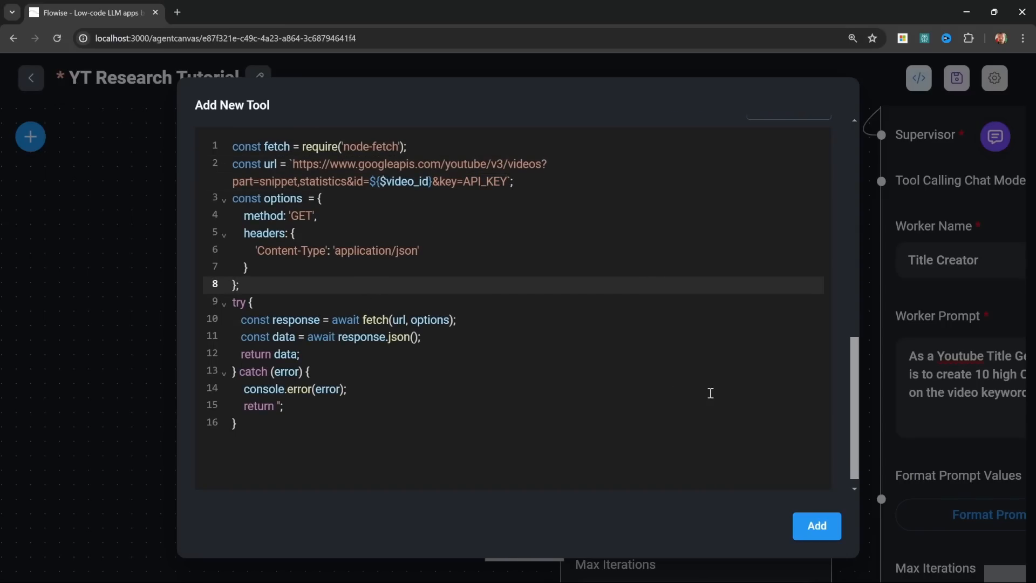
# Step: Save the yt_video_details tool and add a third Custom Tool node below the second one
pyautogui.click(826, 536)
pyautogui.moveTo(372, 567); pyautogui.dragTo(412, 380)
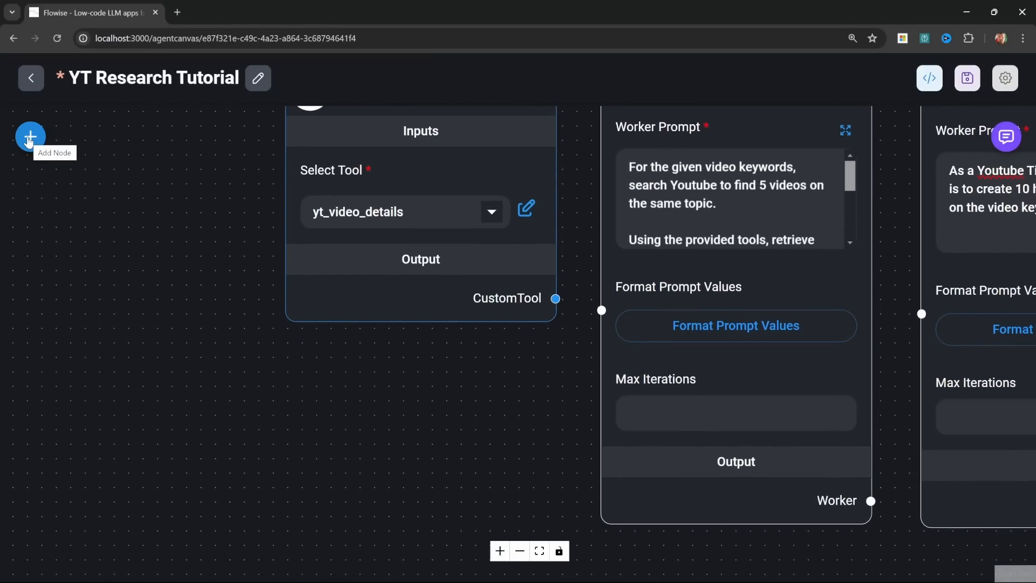
pyautogui.click(30, 137)
pyautogui.scroll(-10, 119, 397)
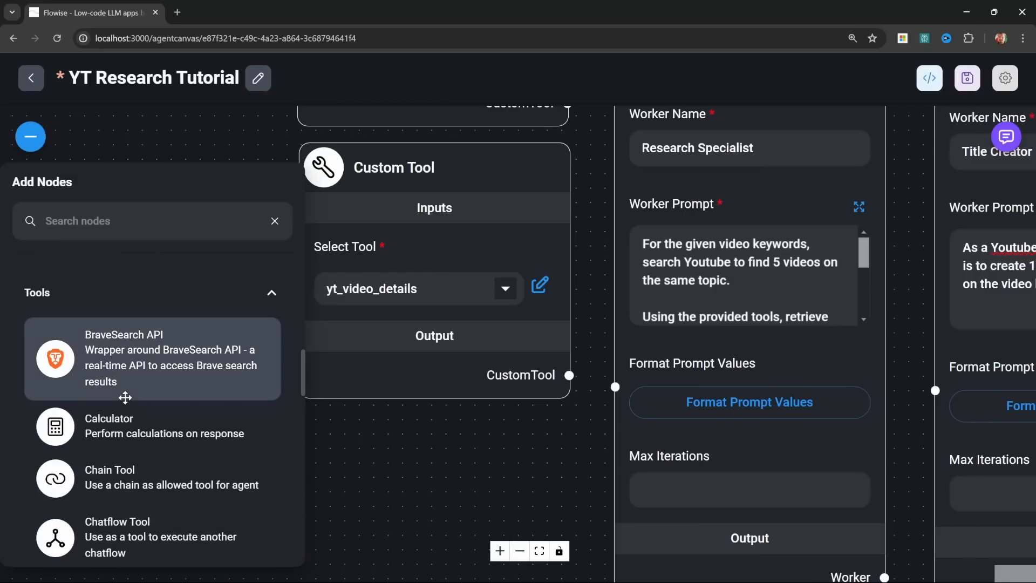
pyautogui.moveTo(62, 479); pyautogui.dragTo(435, 447)
# Step: Start a new tool named yt_channel_details, described as "Use this tool to retrieve details of a specific Youtube channel, like the subscriber count."
pyautogui.click(456, 361)
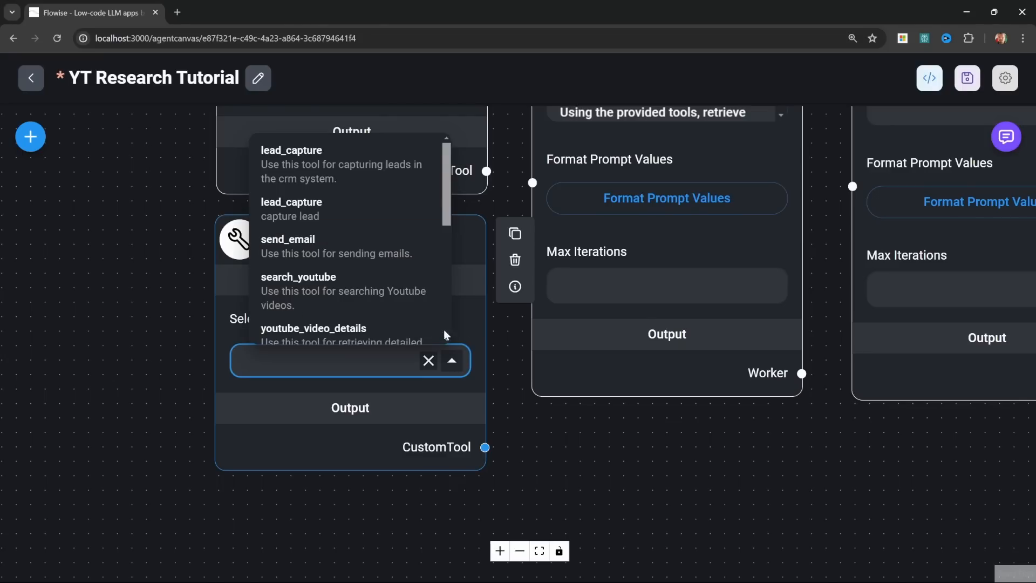
pyautogui.scroll(-5, 423, 300)
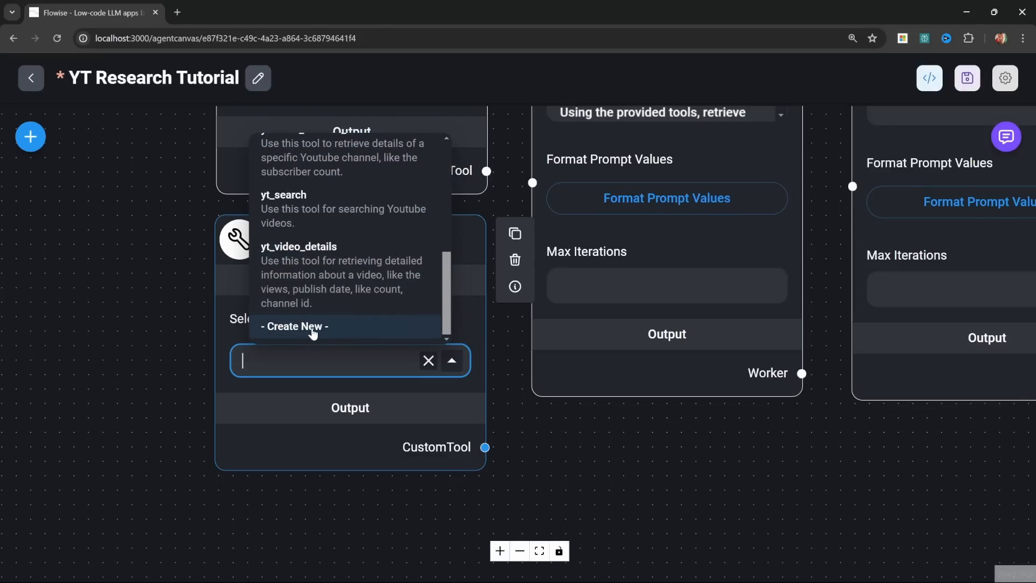
pyautogui.click(312, 329)
pyautogui.click(253, 176)
pyautogui.write('yt_channel_details')
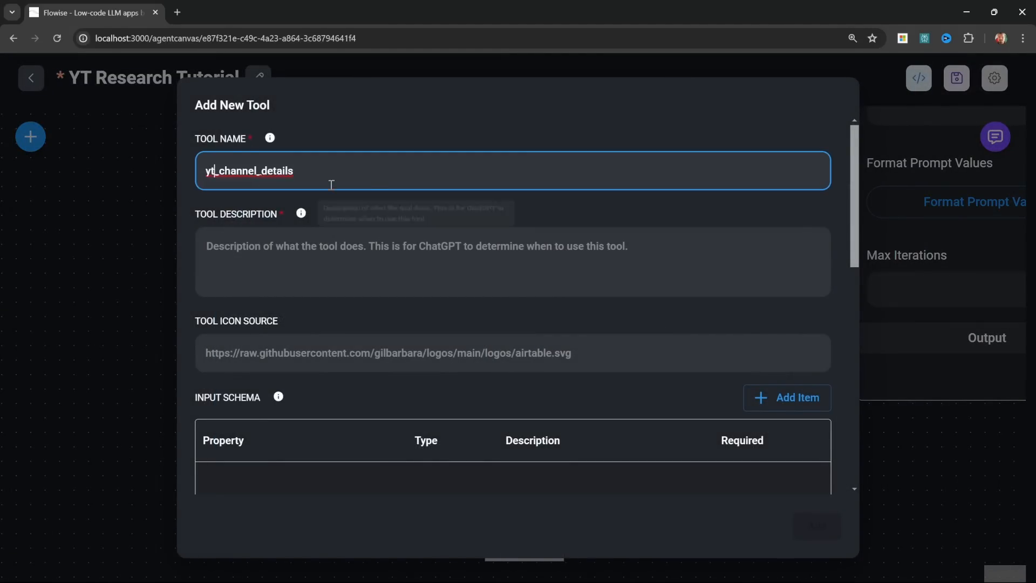
pyautogui.click(336, 183)
pyautogui.click(423, 252)
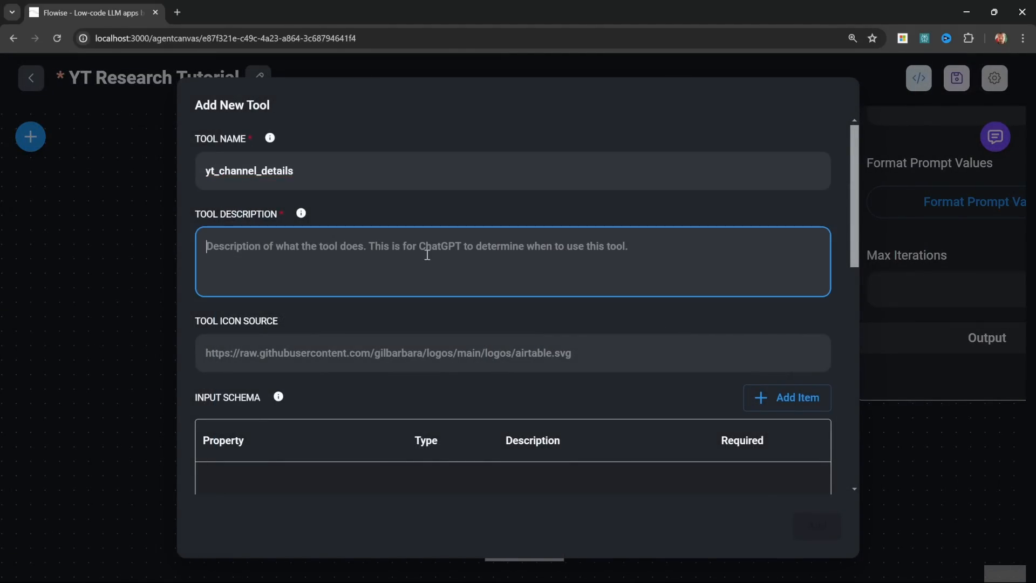
pyautogui.write('Use this tool to retrieve details of a specific Youtube channel, like the subscriber count.')
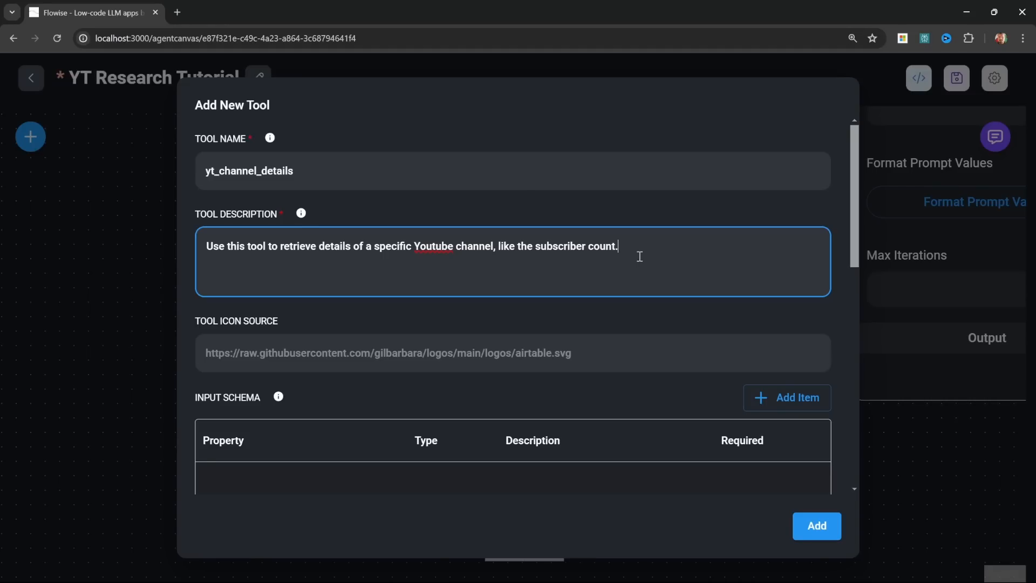
# Step: Add a required string property channel_id with the description "The ID of the channel" to the tool's input schema
pyautogui.scroll(-3, 639, 256)
pyautogui.click(757, 216)
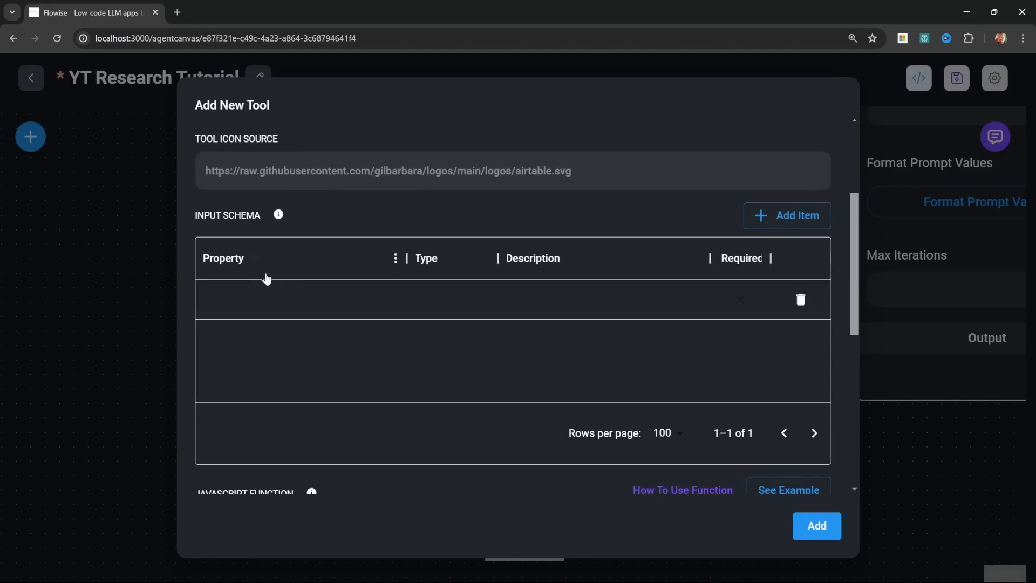
pyautogui.click(256, 301)
pyautogui.doubleClick(255, 301)
pyautogui.write('channel_id')
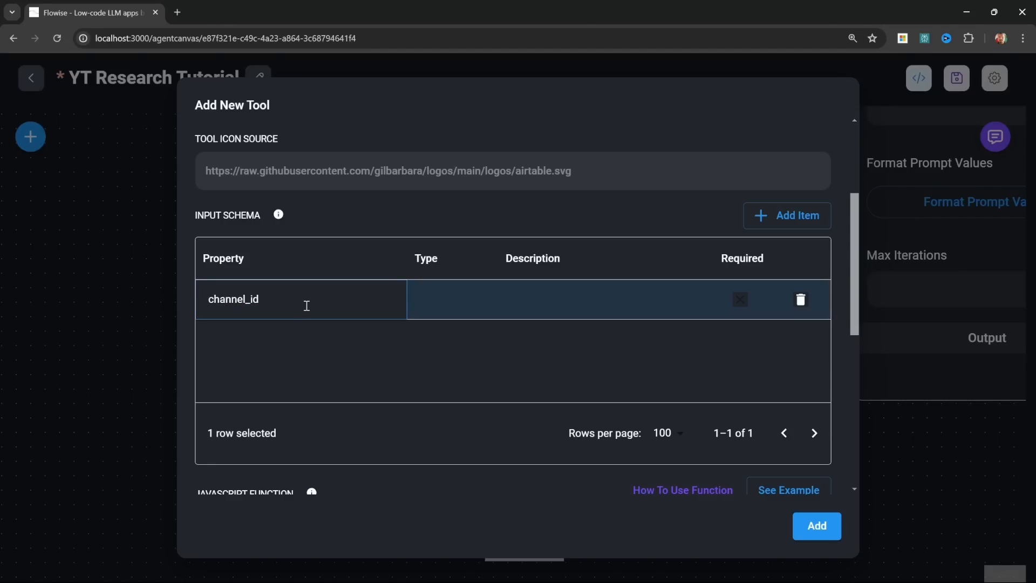
pyautogui.doubleClick(440, 308)
pyautogui.click(440, 306)
pyautogui.click(440, 335)
pyautogui.doubleClick(628, 307)
pyautogui.write('The ID of the channel')
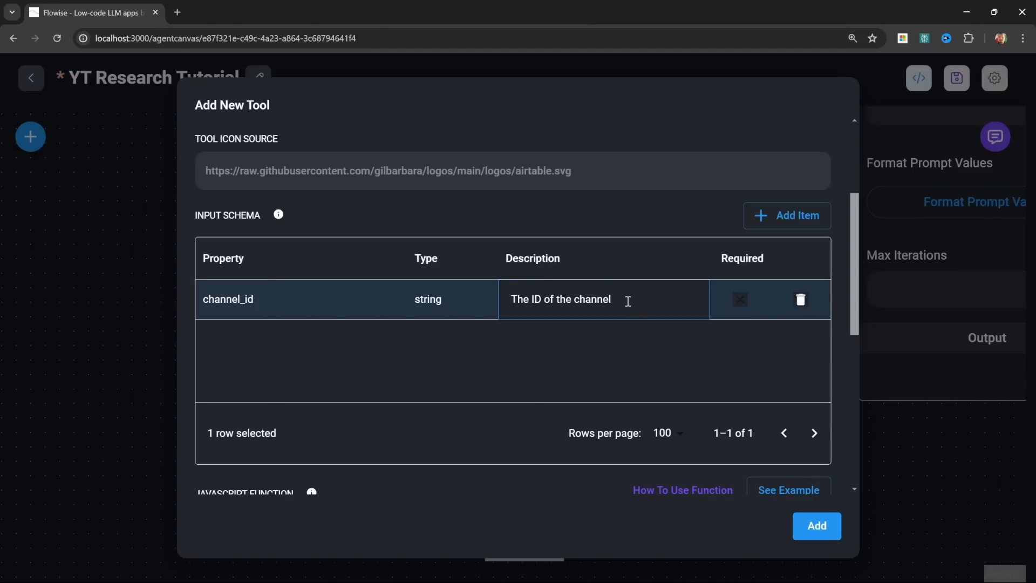
pyautogui.click(733, 297)
pyautogui.click(739, 298)
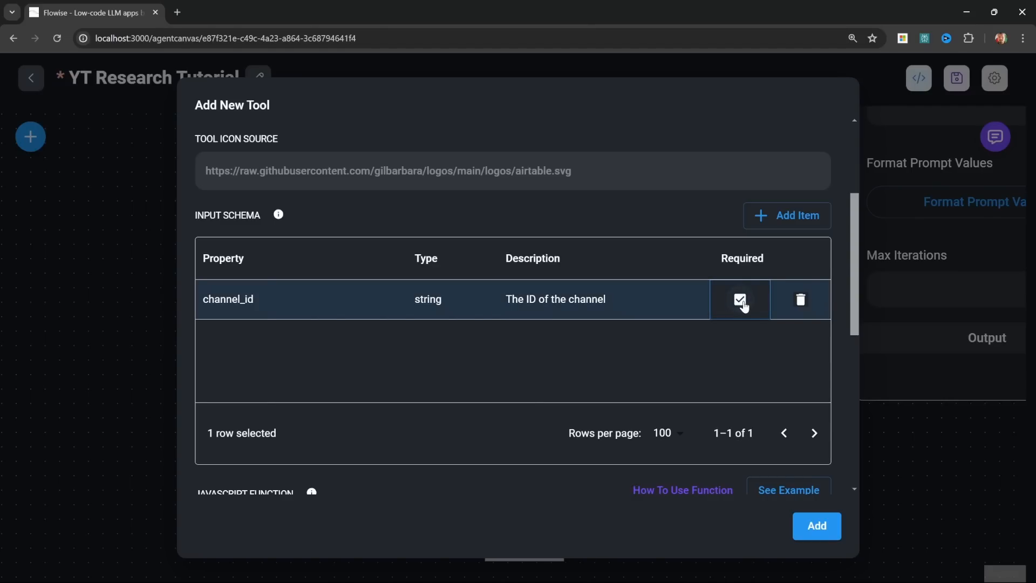
# Step: Insert a JavaScript function that GETs the YouTube v3 channels API with part=statistics and id=${$channel_id}, check its URL, and save the tool
pyautogui.scroll(-5, 427, 317)
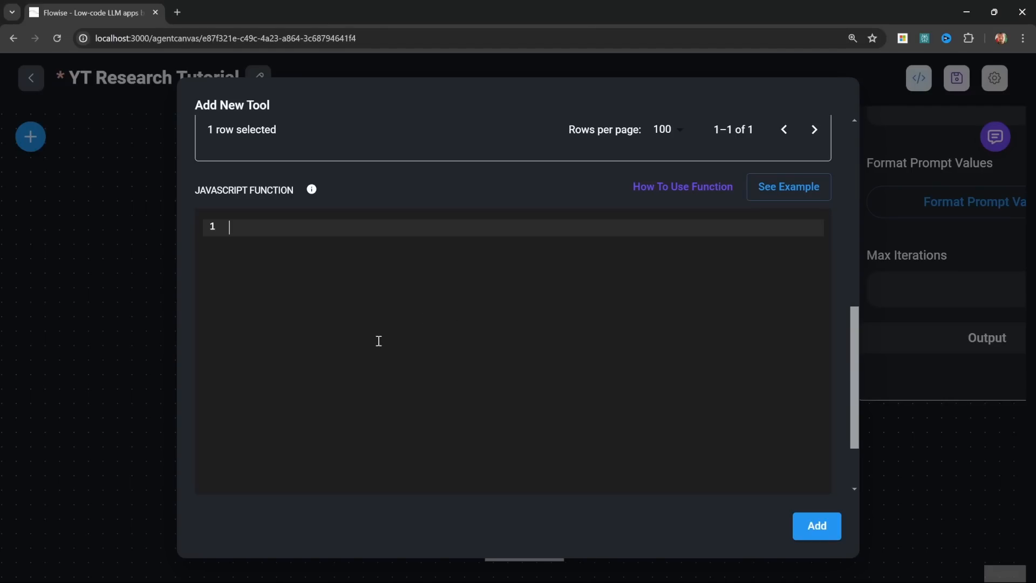
pyautogui.click(358, 379)
pyautogui.write("const fetch = require('node-fetch'); const url = `https://www.googleapis.com/youtube/v3/channels?part=statistics&id=${$channel_id}&key=API_KEY`; const options = {   method: 'GET',   headers: {     'Content-Type': 'application/json'   } }; try {   const response = await fetch(url, options);   const data = await response.json();   return data; } catch (error) {   console.error(error);   return ''; }")
pyautogui.click(575, 303)
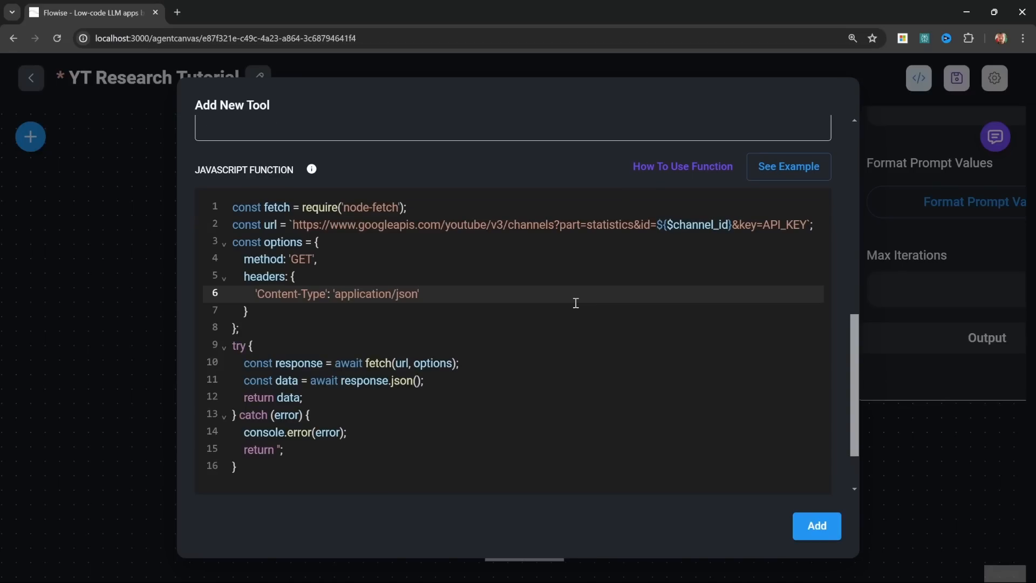
pyautogui.click(590, 320)
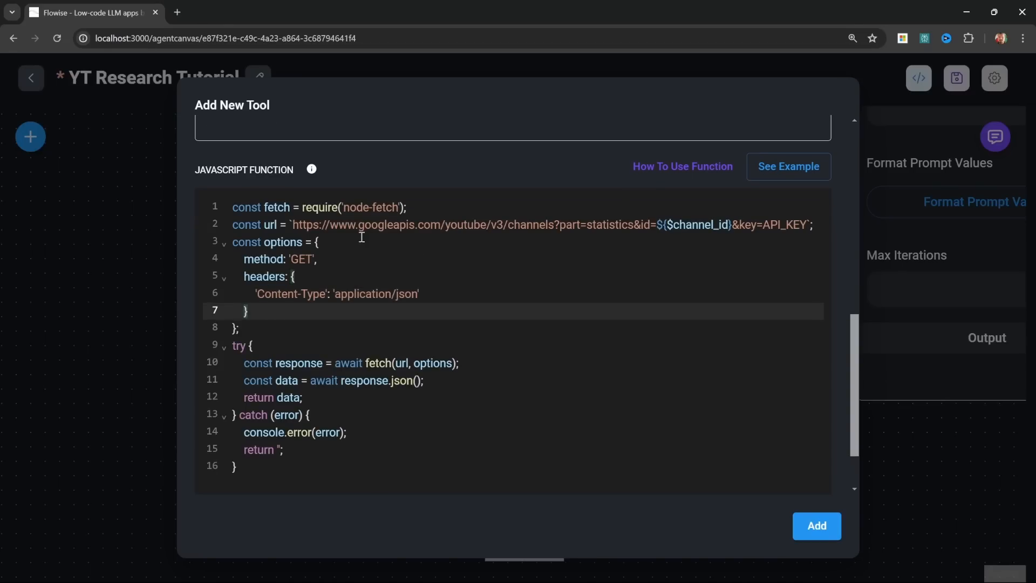
pyautogui.click(338, 224)
pyautogui.moveTo(338, 224); pyautogui.dragTo(415, 225)
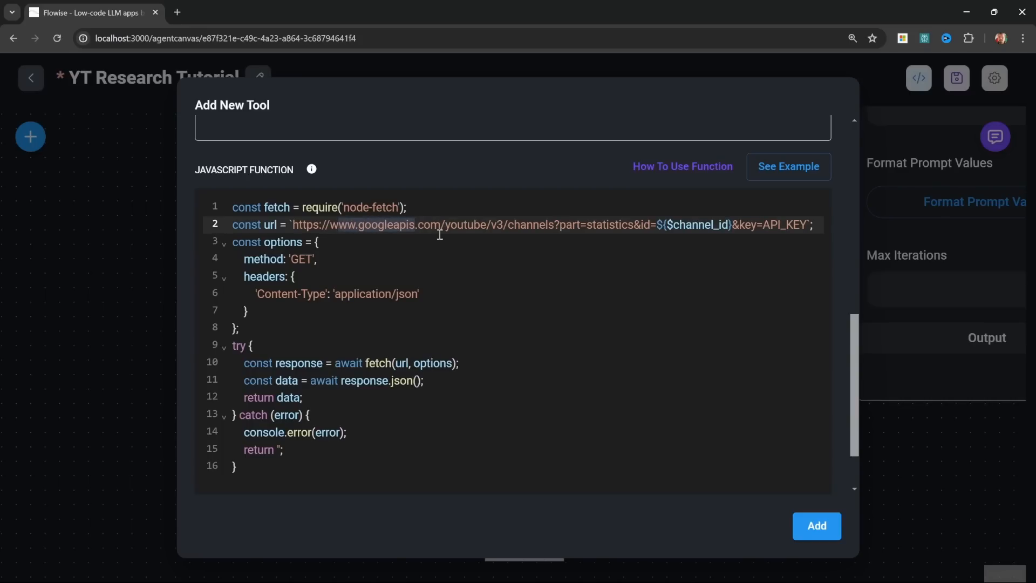
pyautogui.doubleClick(544, 224)
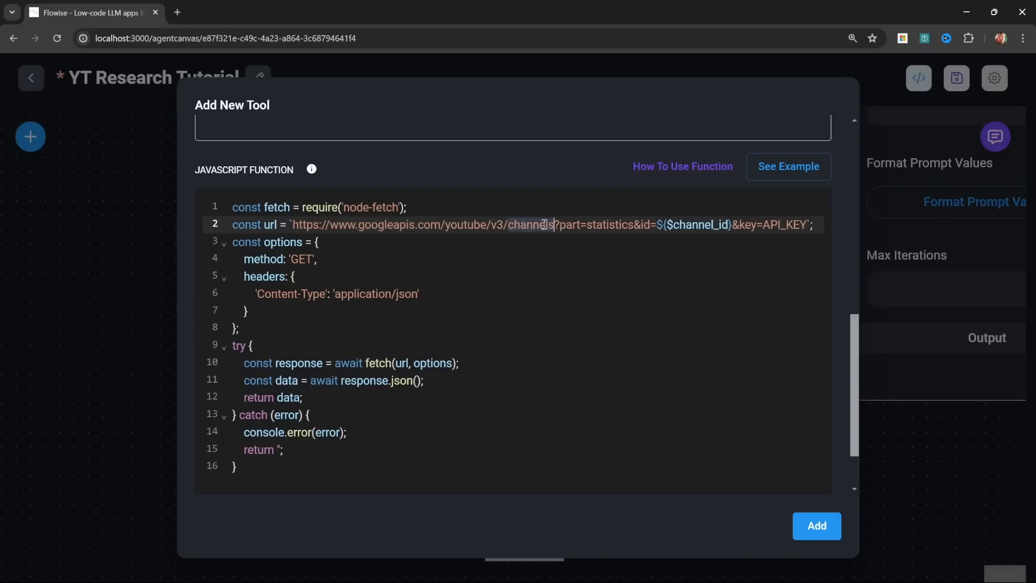
pyautogui.moveTo(661, 226); pyautogui.dragTo(807, 224)
pyautogui.click(482, 258)
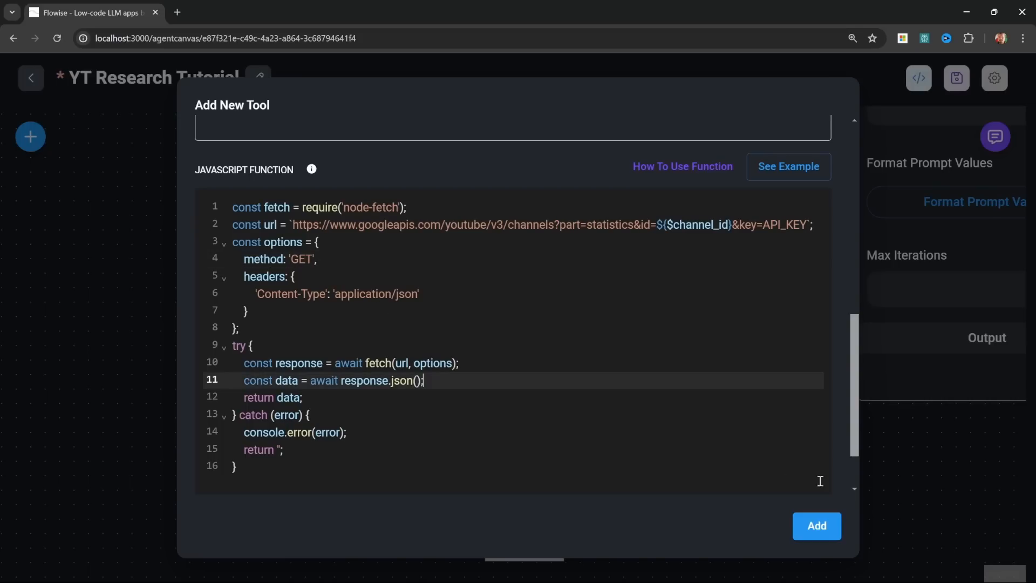
pyautogui.click(816, 524)
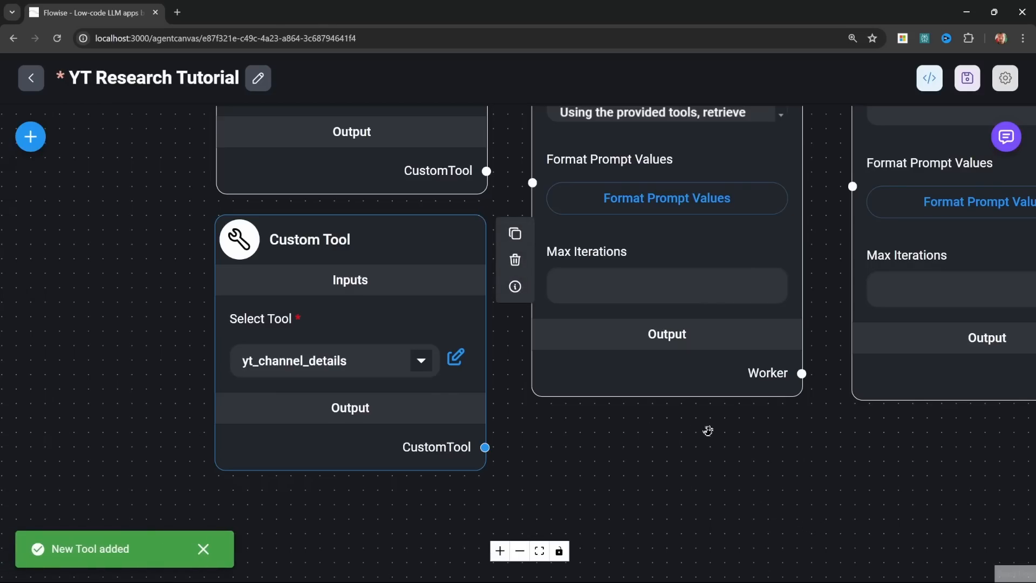
# Step: Connect the outputs of the yt_search, yt_video_details and yt_channel_details tools to the Research Specialist worker's Tools input
pyautogui.scroll(-2, 708, 430)
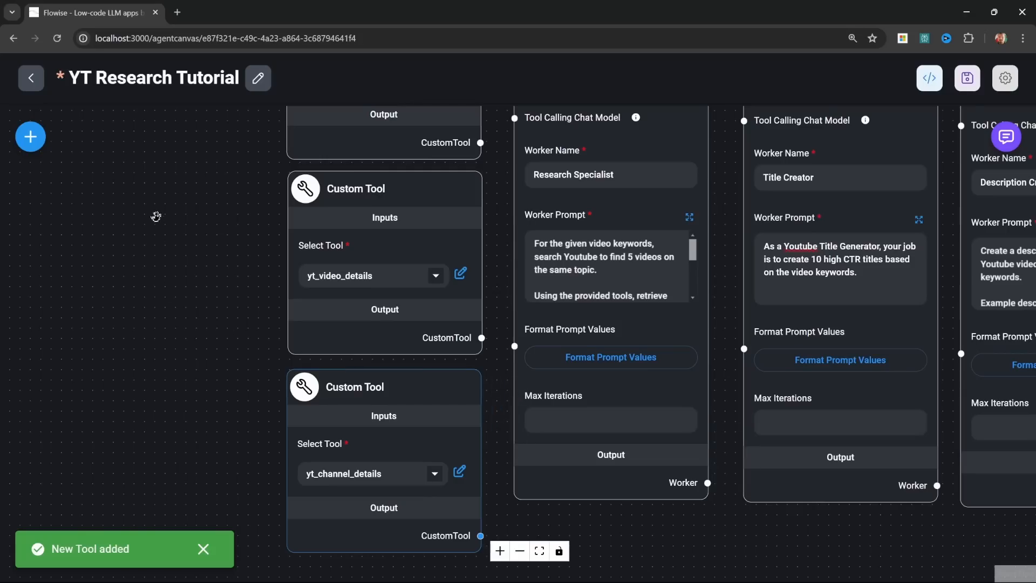
pyautogui.moveTo(155, 215); pyautogui.dragTo(91, 398)
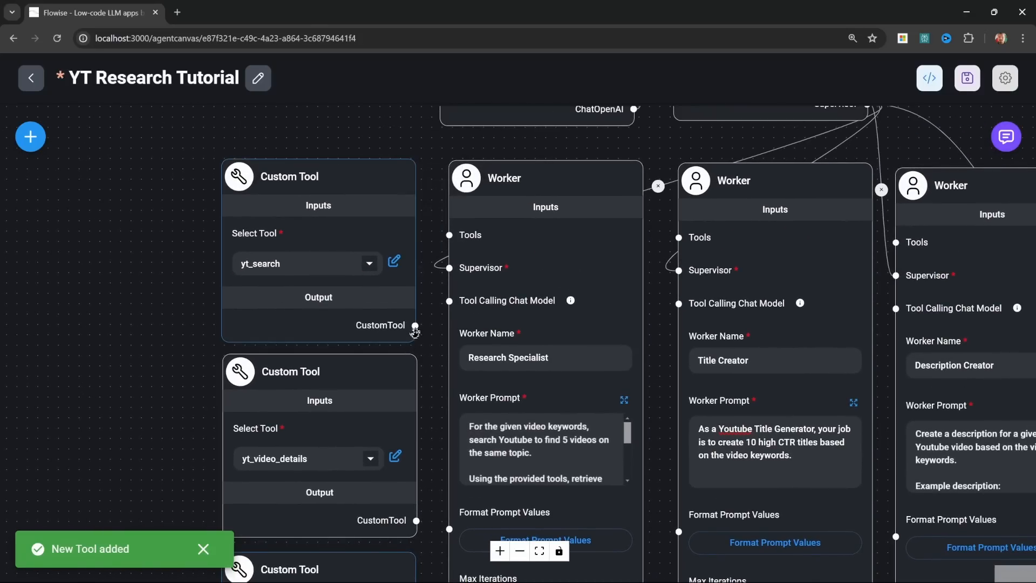
pyautogui.moveTo(415, 325); pyautogui.dragTo(449, 235)
pyautogui.moveTo(416, 520); pyautogui.dragTo(449, 235)
pyautogui.moveTo(123, 474); pyautogui.dragTo(89, 293)
pyautogui.moveTo(381, 536); pyautogui.dragTo(425, 308)
pyautogui.moveTo(260, 180); pyautogui.dragTo(357, 133)
pyautogui.moveTo(196, 433); pyautogui.dragTo(232, 324)
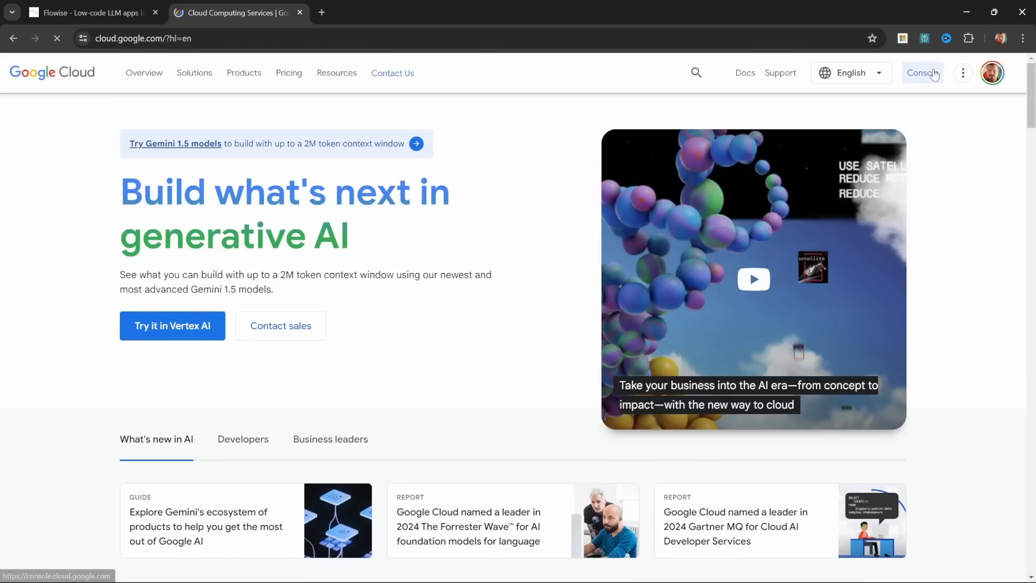
# Step: Go to the Google Cloud console and create a new project named "Youtube Research Flowise" with no organization
pyautogui.click(933, 74)
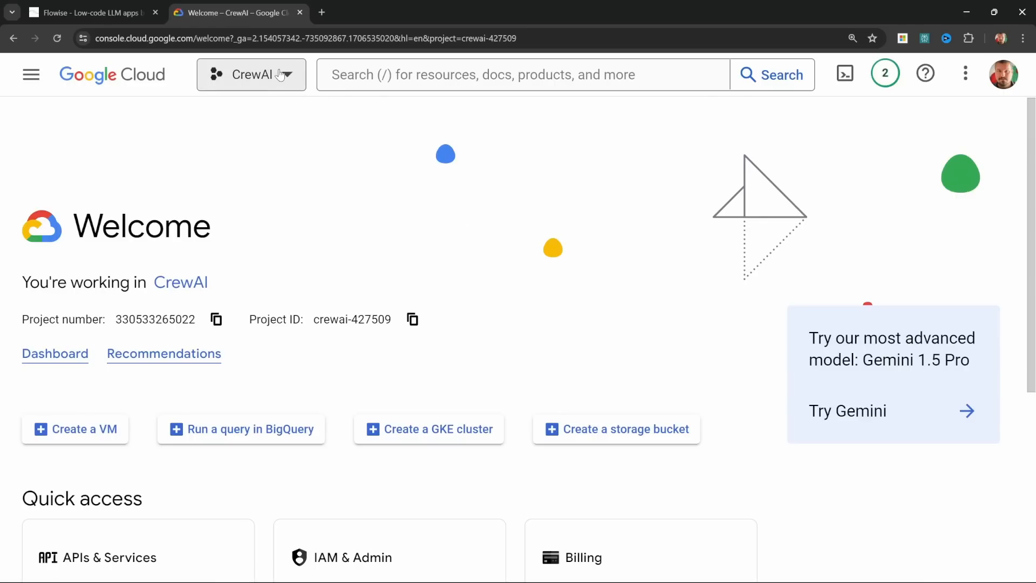
pyautogui.click(279, 76)
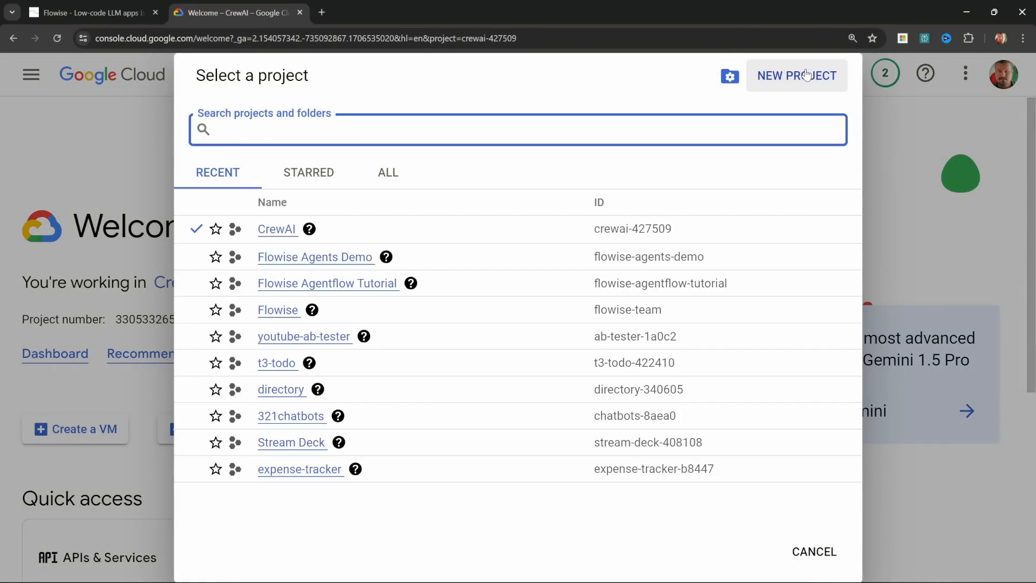
pyautogui.click(806, 75)
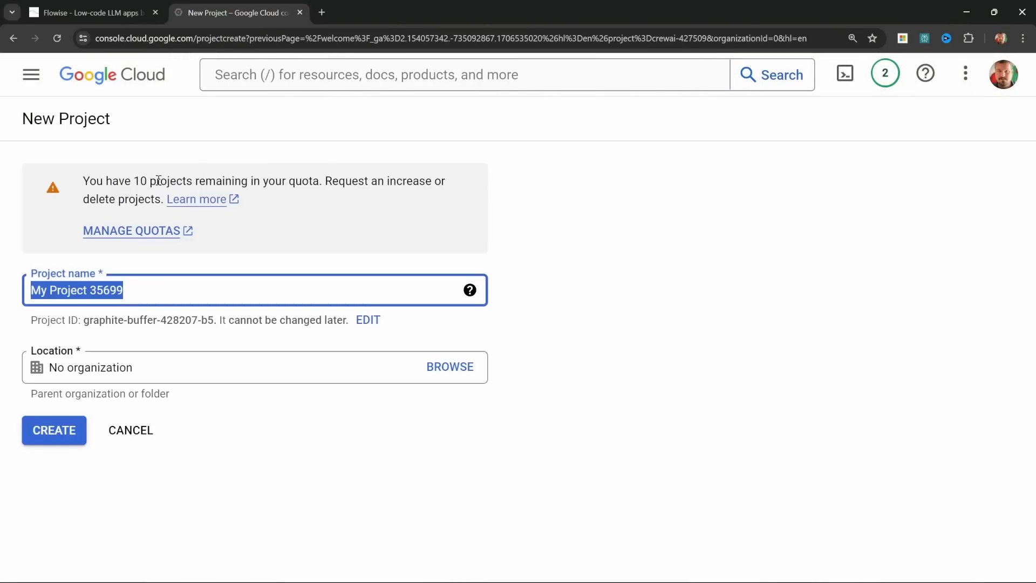
pyautogui.write('Youtube Research Flowise')
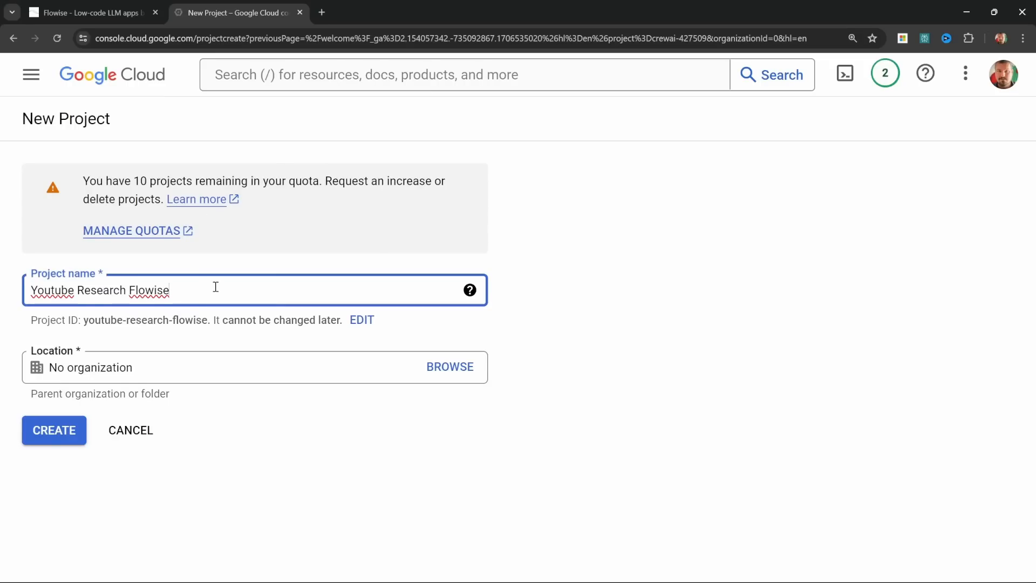
pyautogui.click(60, 438)
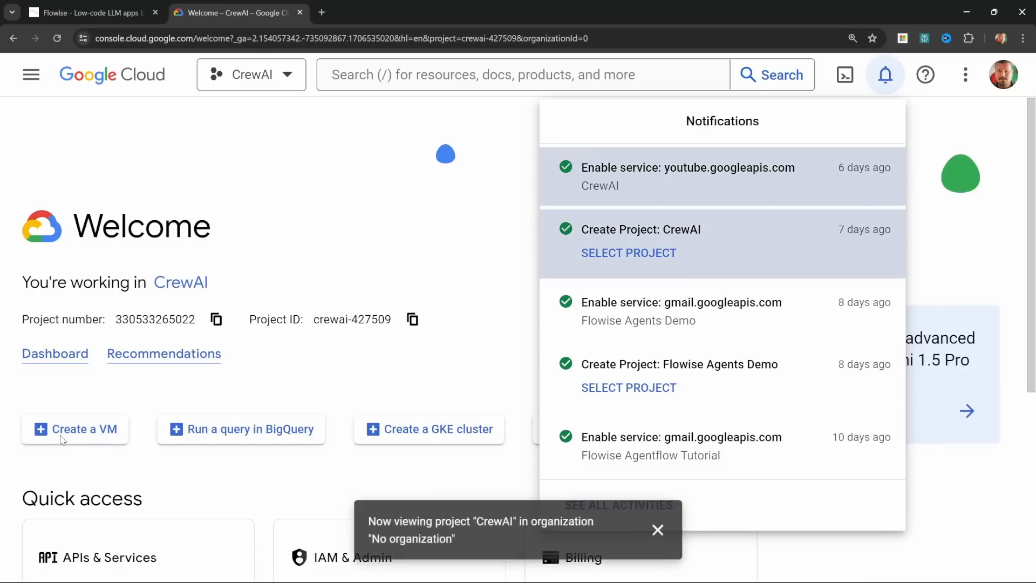
# Step: Dismiss the notifications and switch the console to the Youtube Research Flowise project
pyautogui.click(232, 398)
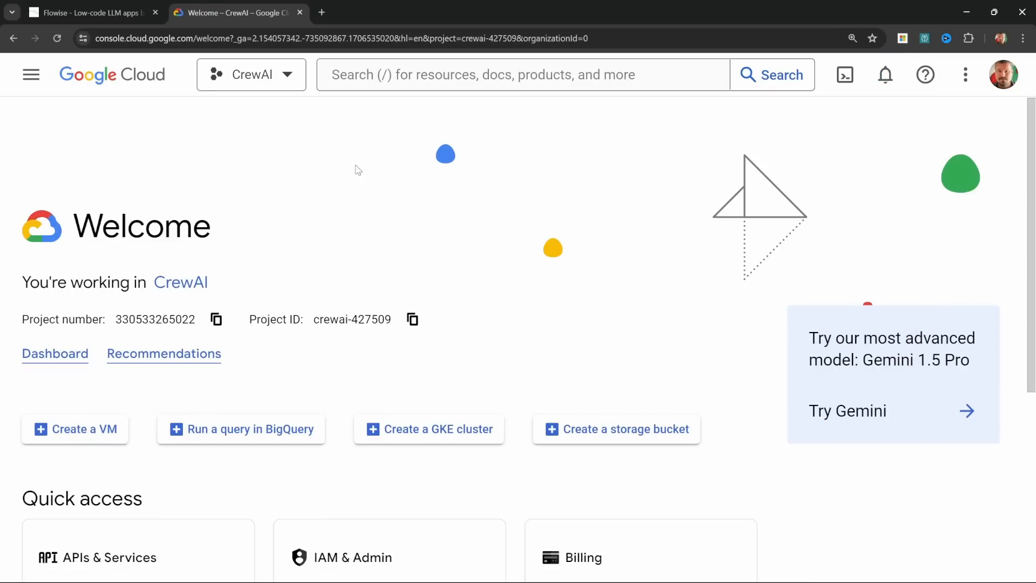
pyautogui.click(286, 83)
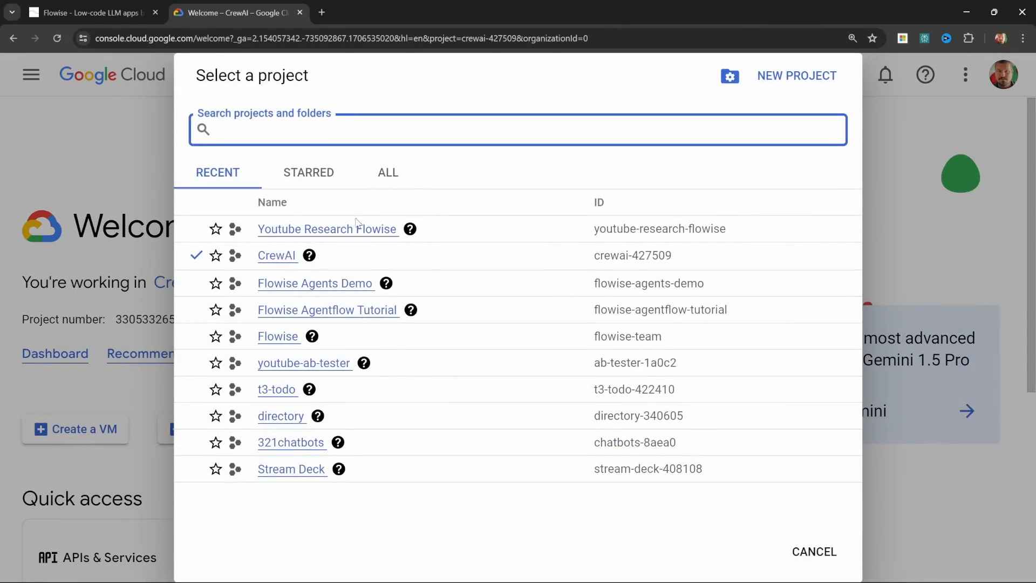
pyautogui.click(359, 230)
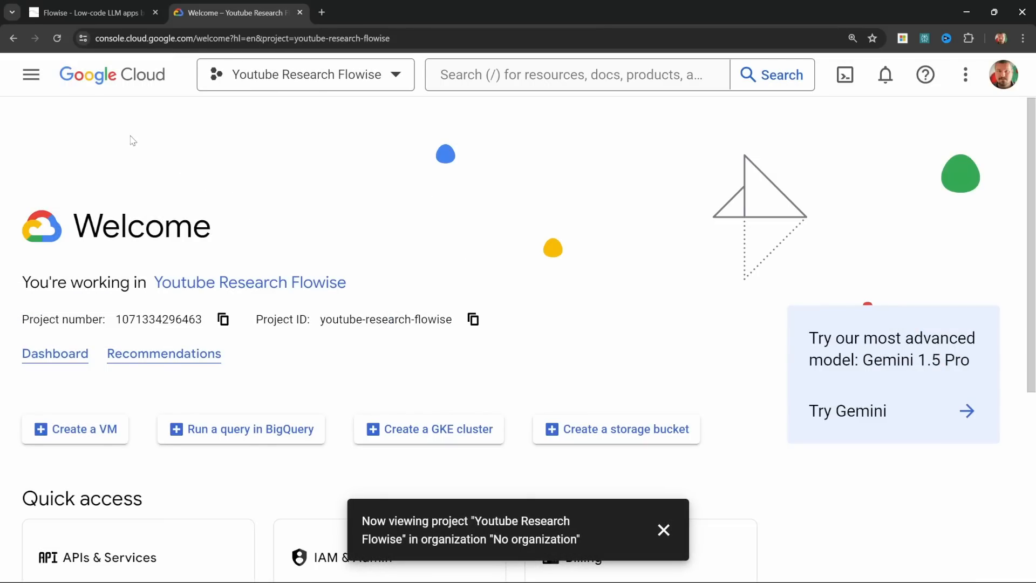
# Step: Search the API Library for "youtube data api v3" and enable YouTube Data API v3 for the project
pyautogui.click(31, 76)
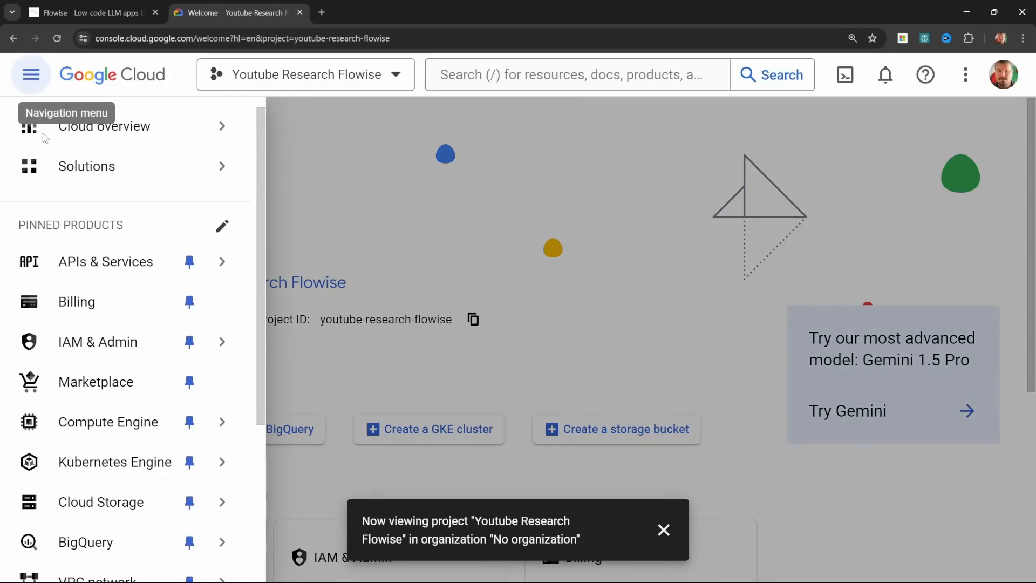
pyautogui.moveTo(111, 263)
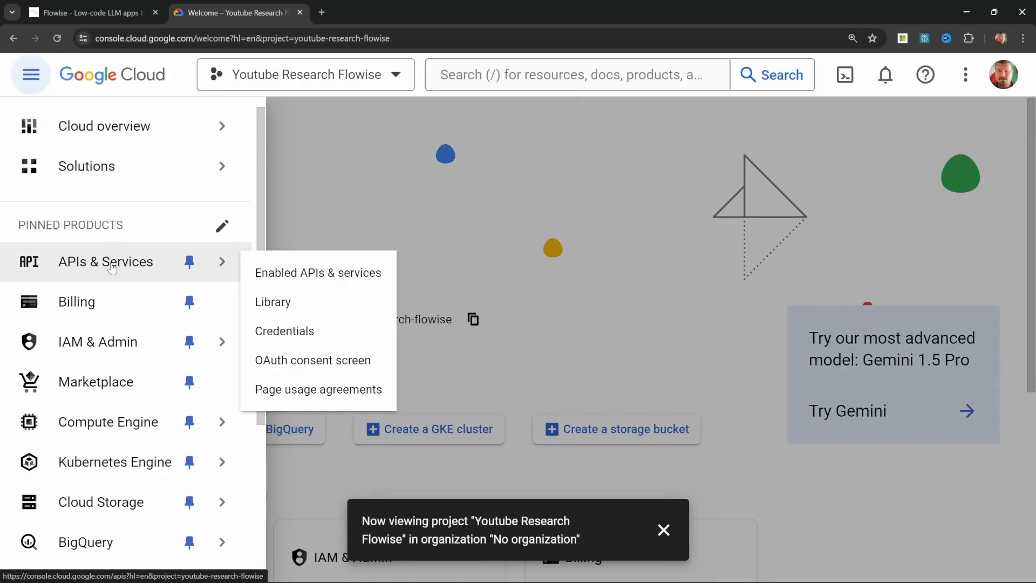
pyautogui.click(276, 306)
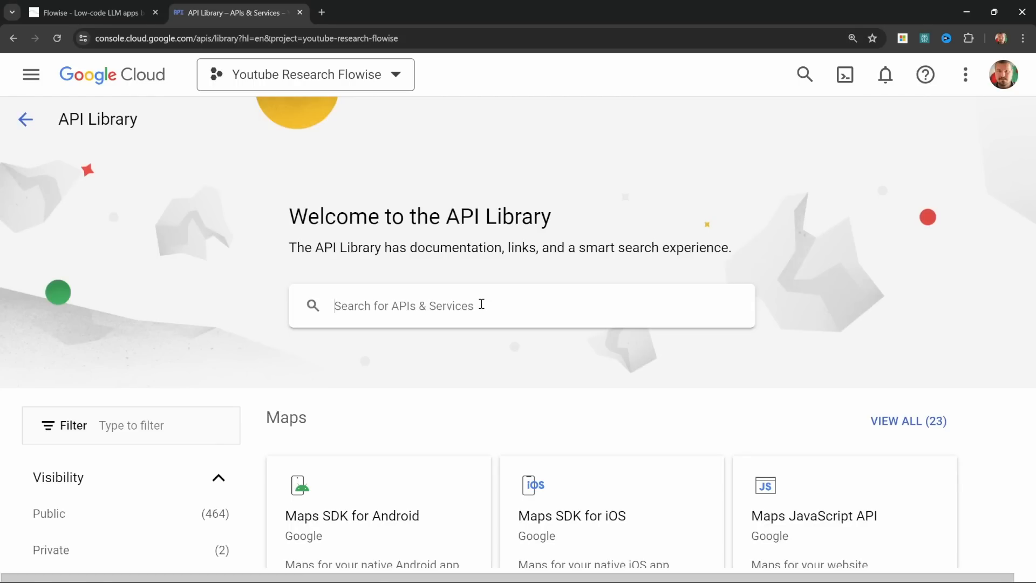
pyautogui.click(482, 303)
pyautogui.write('youtube data')
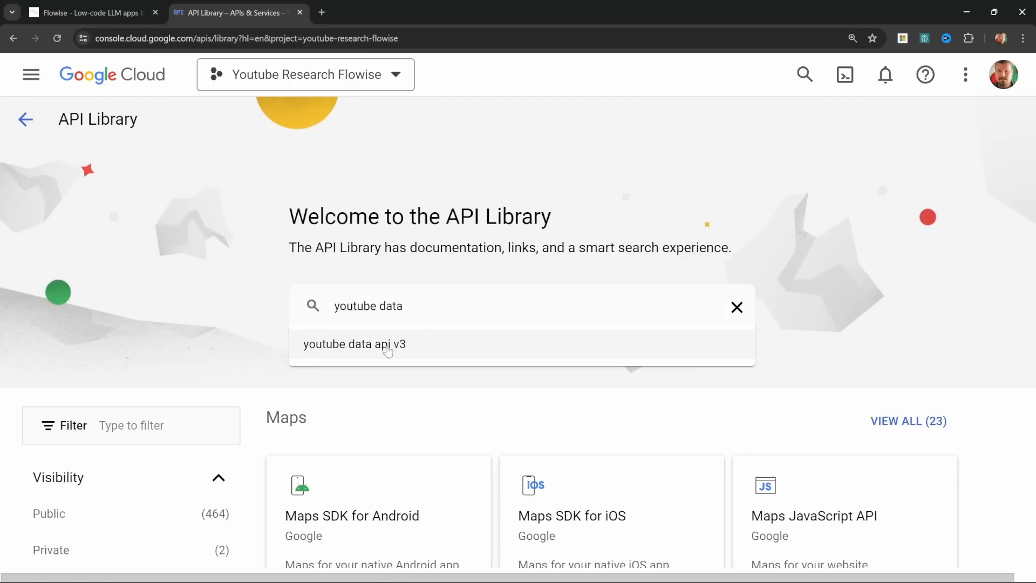
pyautogui.click(387, 348)
pyautogui.click(416, 295)
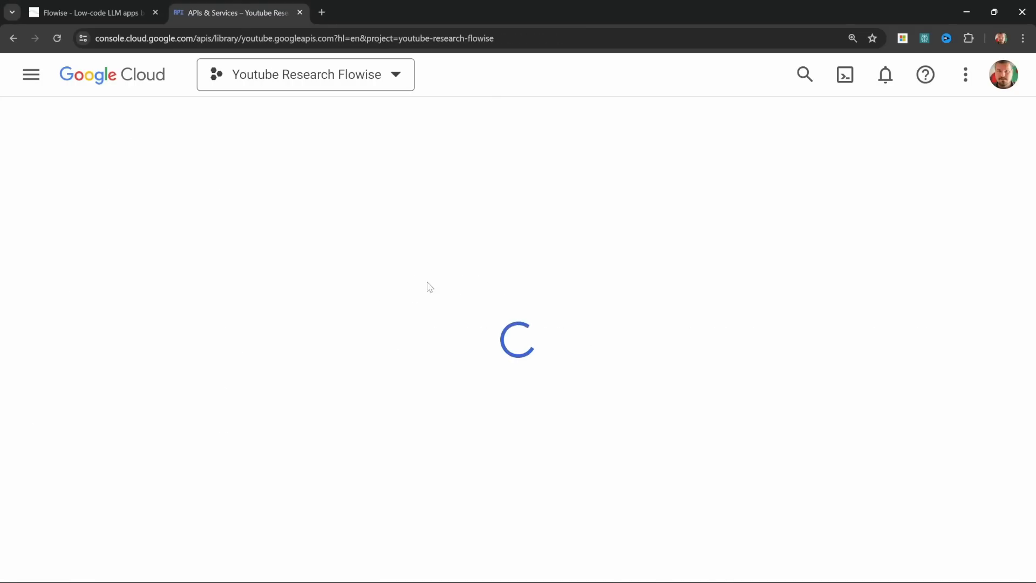
pyautogui.click(204, 327)
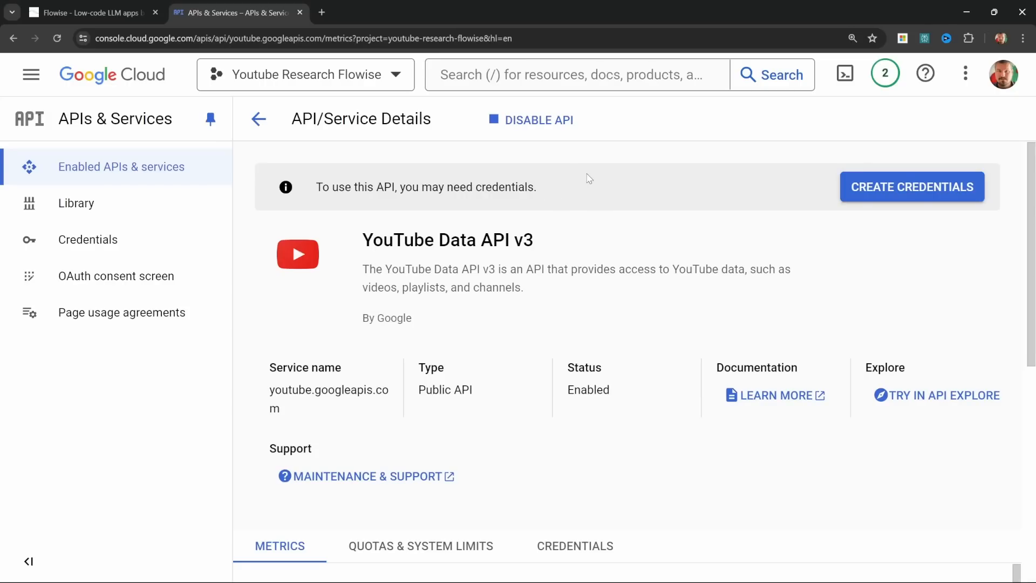
# Step: Create an API key credential for the project and copy the generated key
pyautogui.click(108, 243)
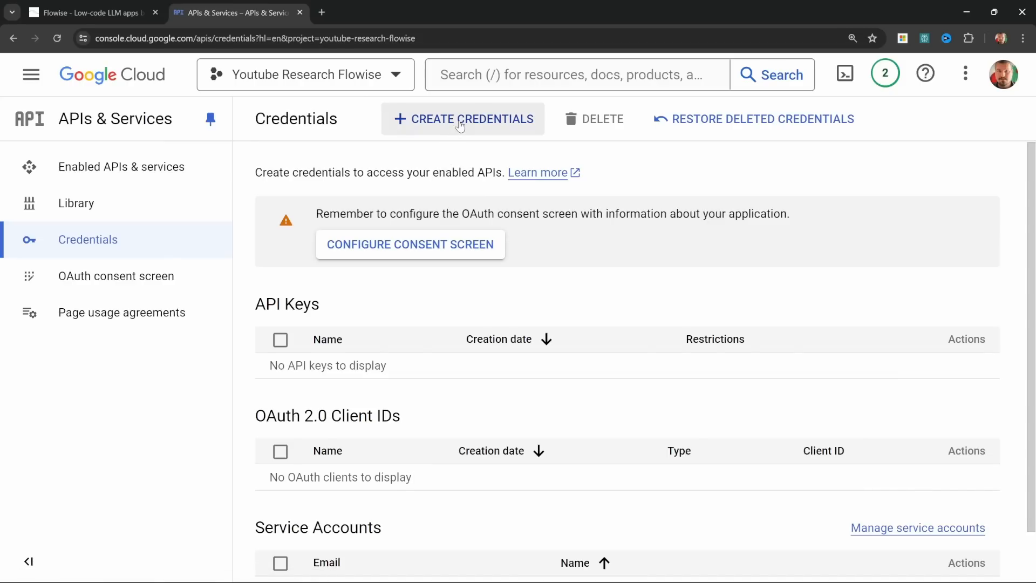
pyautogui.click(460, 124)
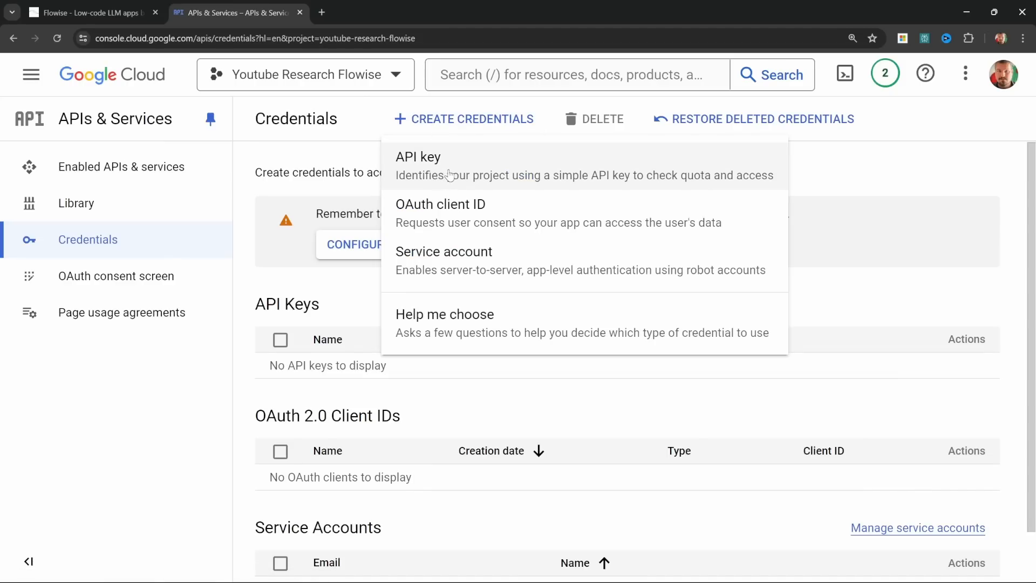
pyautogui.click(442, 172)
pyautogui.click(732, 304)
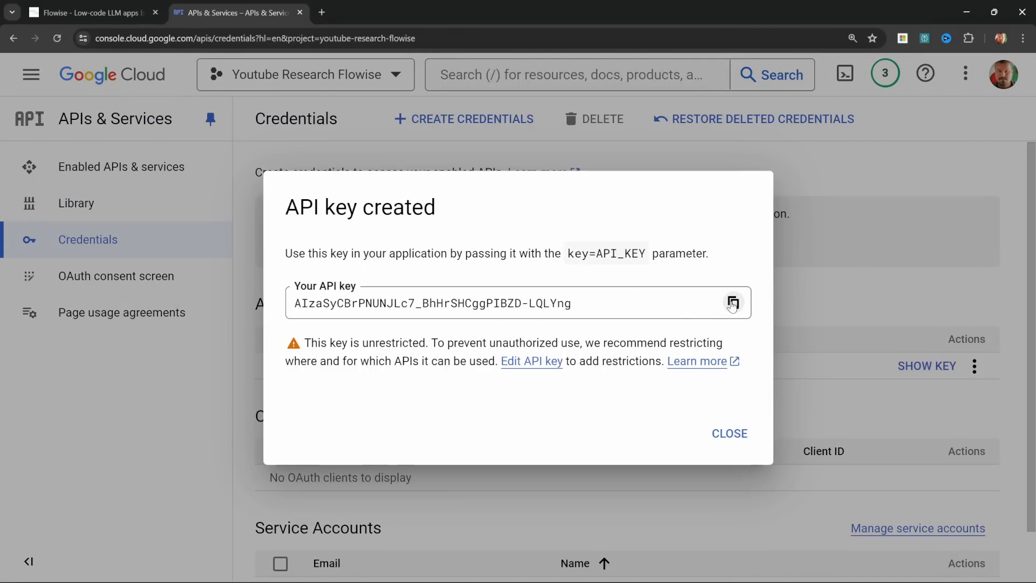
pyautogui.click(733, 305)
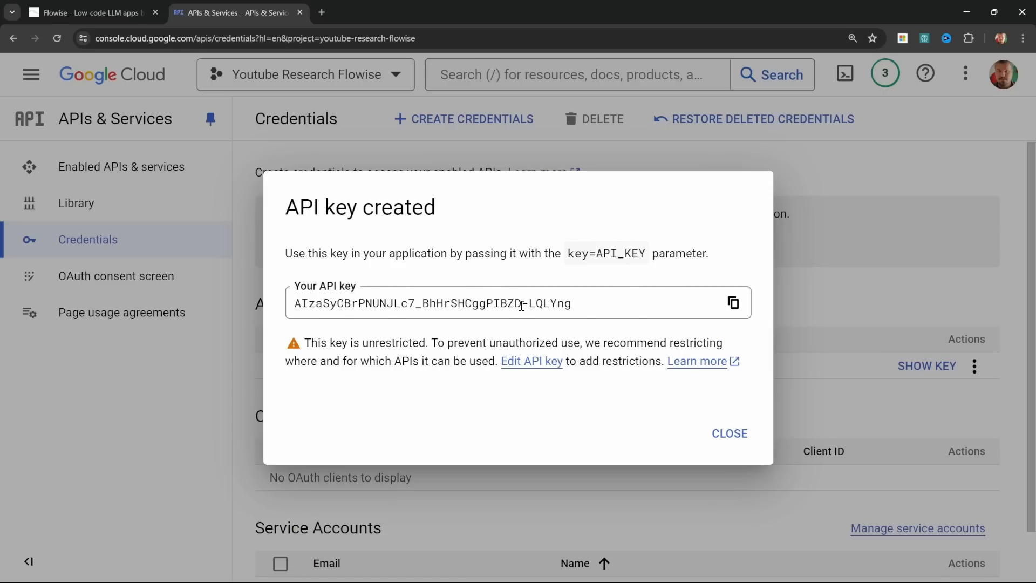
# Step: Switch back to Flowise, leave the agent canvas and open the yt_search tool from the saved tools for editing
pyautogui.hotkey('ctrl', 'Tab')
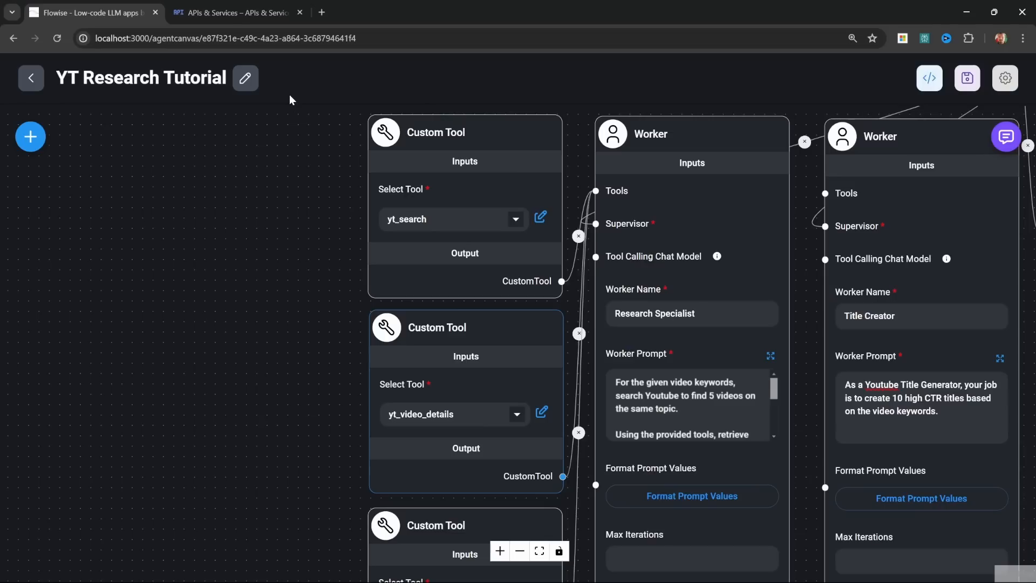
pyautogui.click(33, 79)
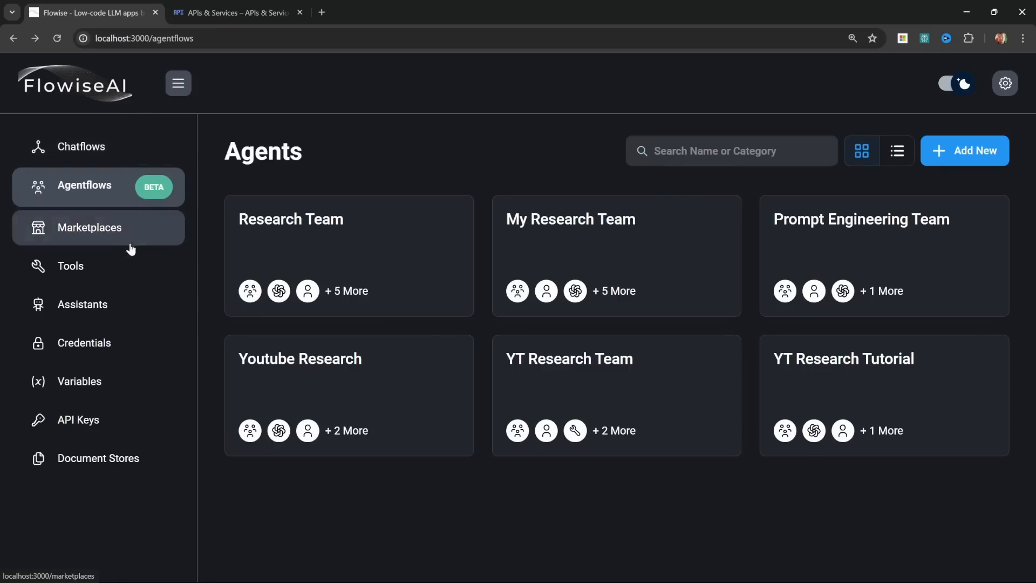
pyautogui.click(65, 276)
pyautogui.scroll(-2, 594, 433)
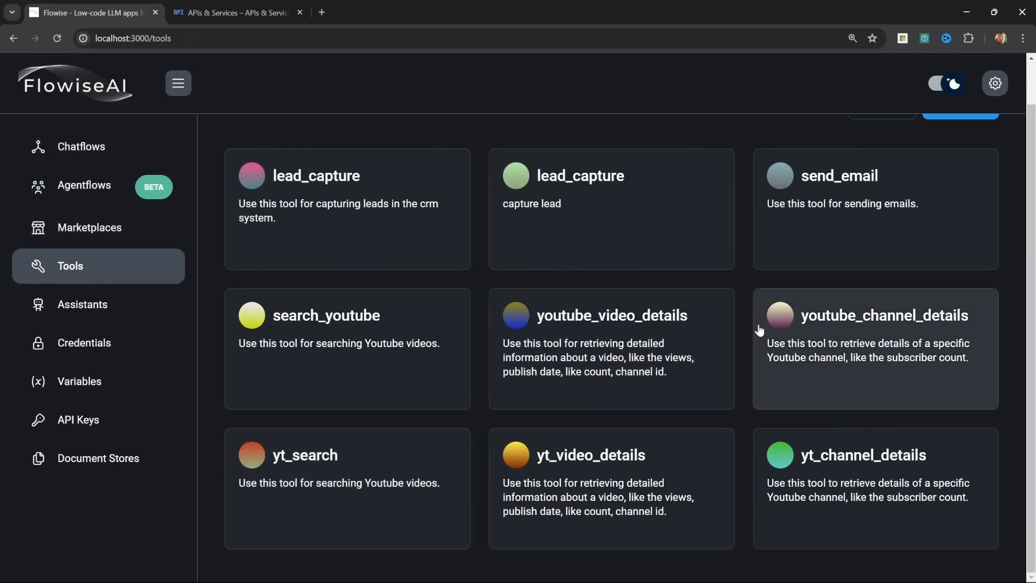
pyautogui.click(318, 472)
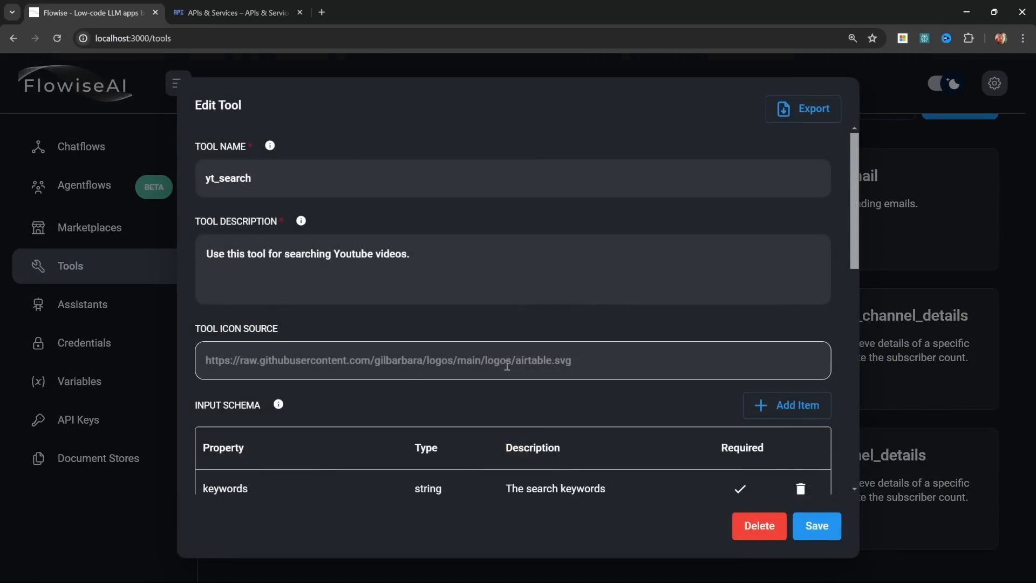
# Step: Replace the key placeholder in the yt_search tool's request URL with the copied YouTube API key and save the tool
pyautogui.scroll(-10, 512, 351)
pyautogui.moveTo(565, 169); pyautogui.dragTo(603, 168)
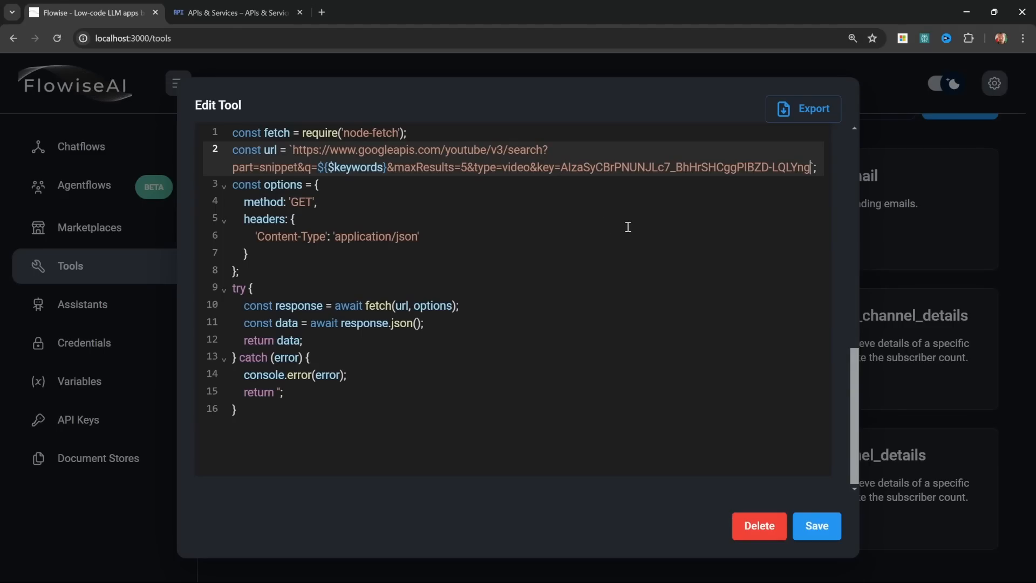
pyautogui.click(817, 526)
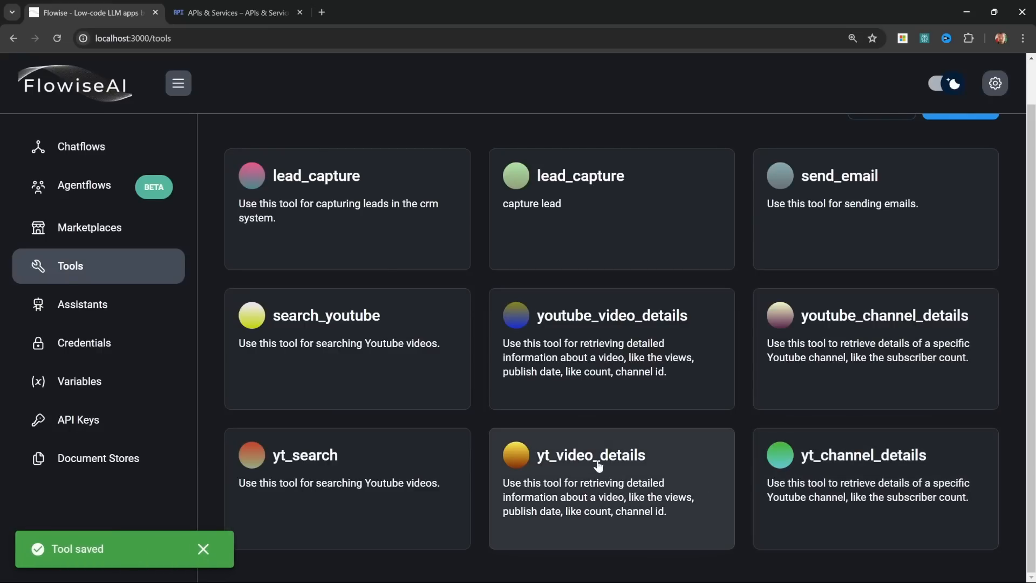
# Step: Replace API_KEY in the yt_video_details tool's request URL with the copied YouTube API key and save the tool
pyautogui.click(606, 463)
pyautogui.scroll(-10, 669, 360)
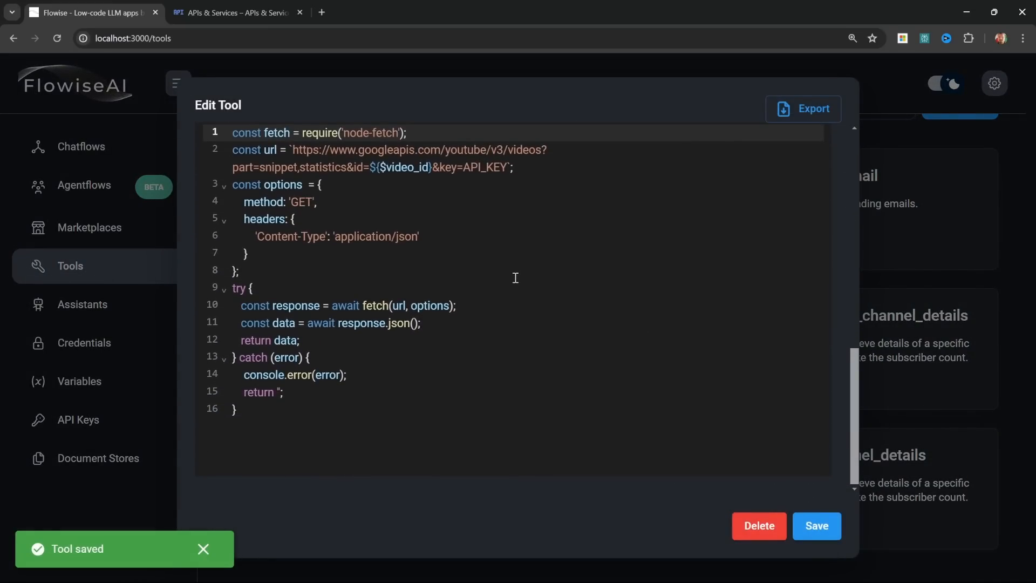
pyautogui.moveTo(464, 163); pyautogui.dragTo(508, 165)
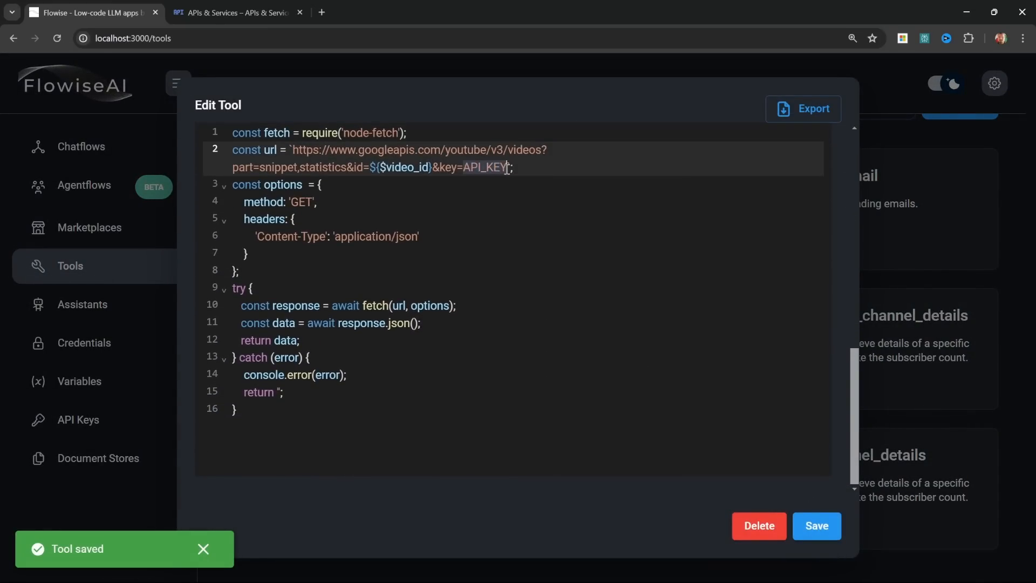
pyautogui.hotkey('ctrl', 'v')
pyautogui.click(820, 527)
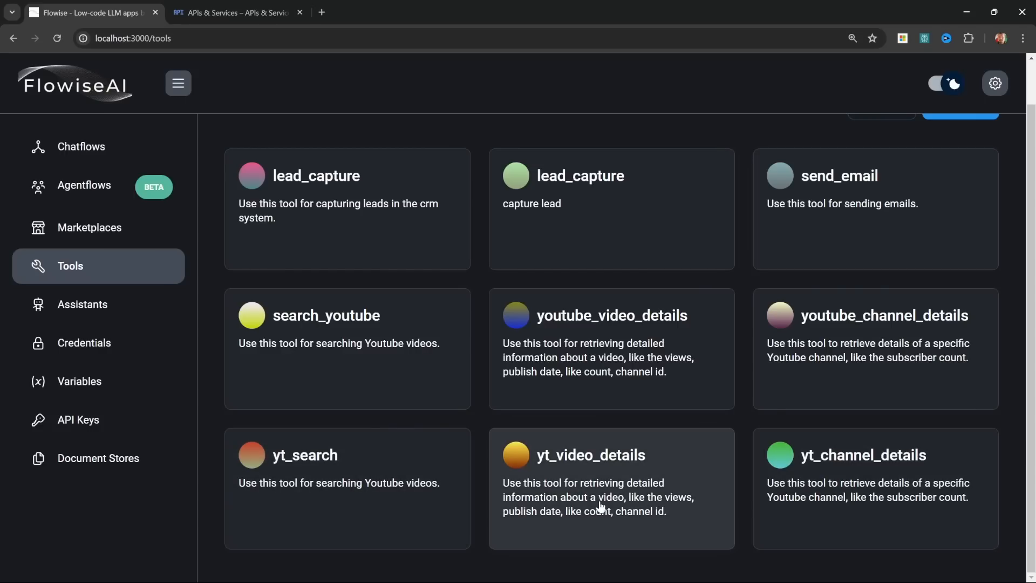
# Step: Add a static variable named yt_api_key with the copied YouTube API key as its value
pyautogui.click(65, 383)
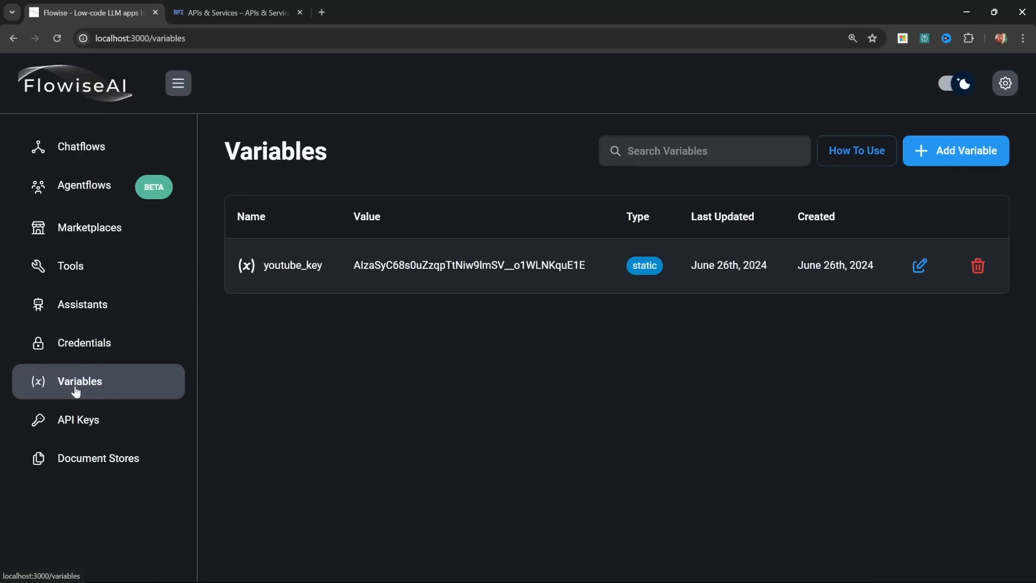
pyautogui.click(959, 154)
pyautogui.click(513, 246)
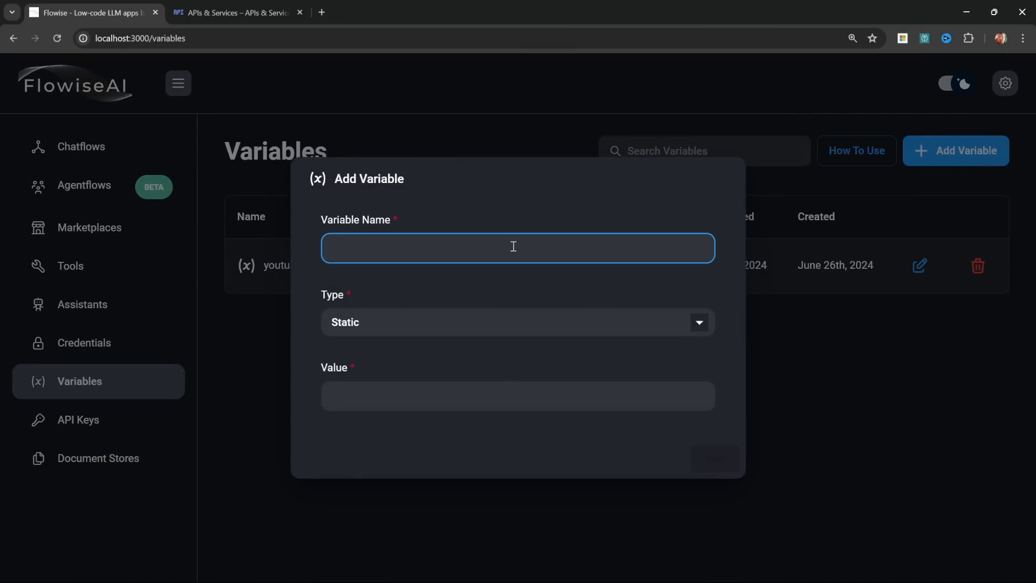
pyautogui.write('yt_api_key')
pyautogui.click(488, 323)
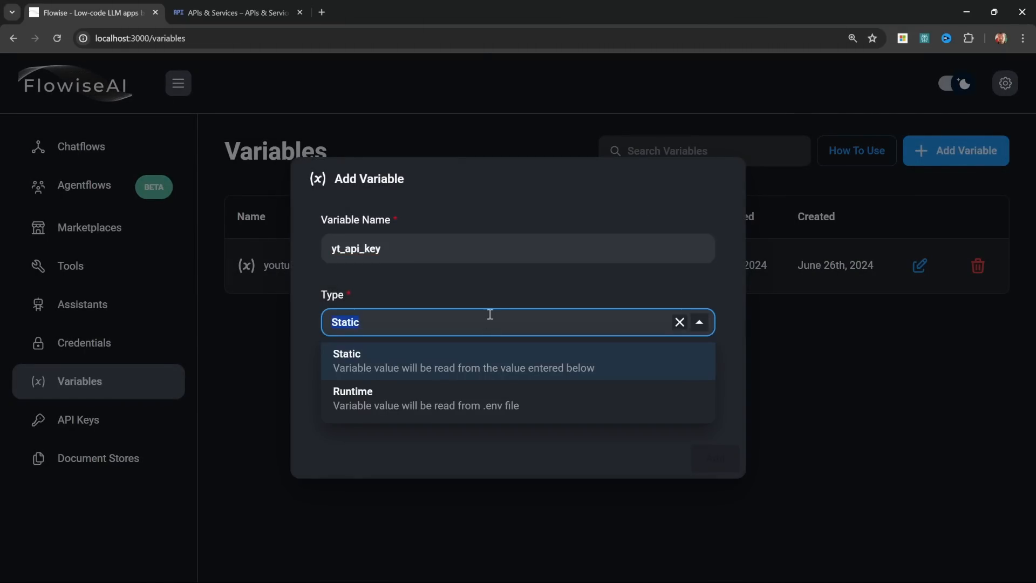
pyautogui.click(511, 270)
pyautogui.click(396, 324)
pyautogui.click(363, 360)
pyautogui.click(392, 390)
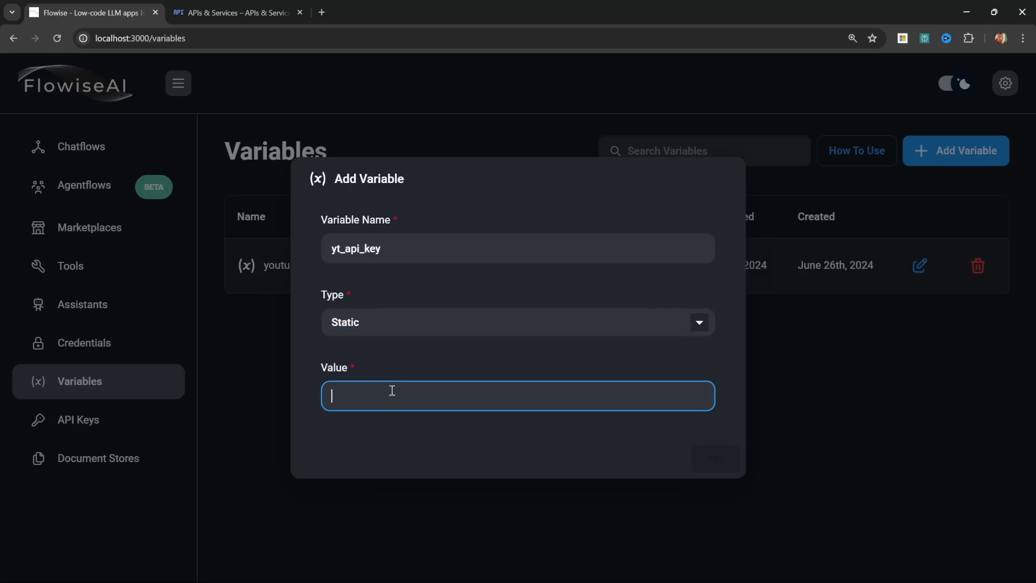
pyautogui.hotkey('ctrl', 'v')
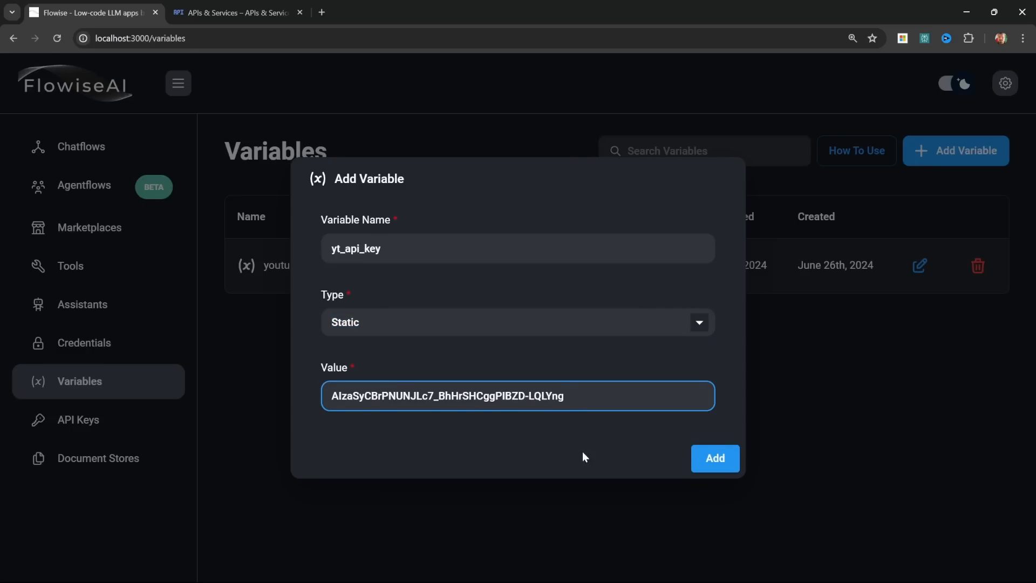
pyautogui.click(717, 459)
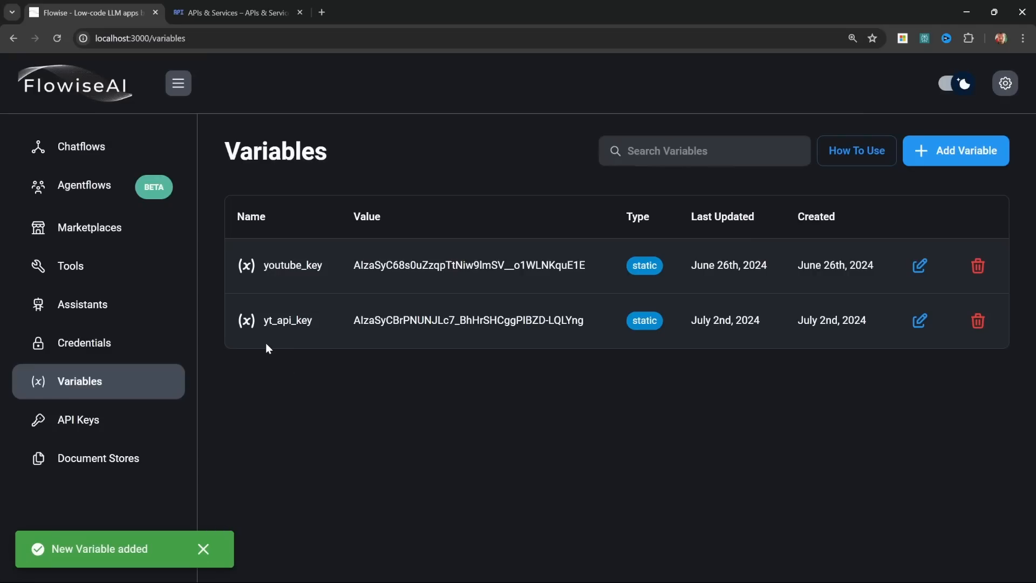
# Step: Reopen the yt_search tool and delete the hard-coded API key from the request URL in its JavaScript function
pyautogui.moveTo(262, 320); pyautogui.dragTo(299, 322)
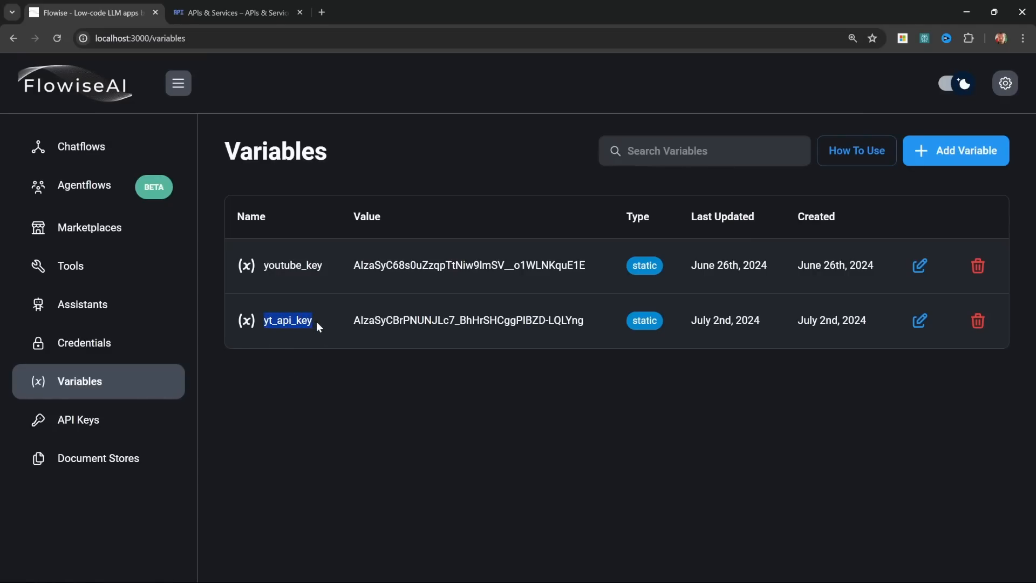
pyautogui.click(76, 267)
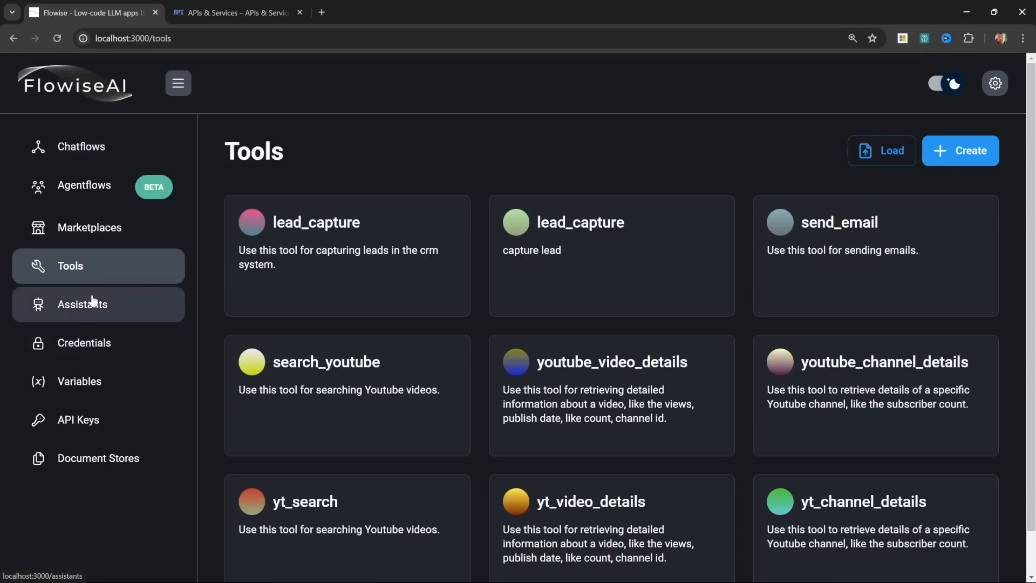
pyautogui.scroll(-1, 291, 432)
pyautogui.click(302, 470)
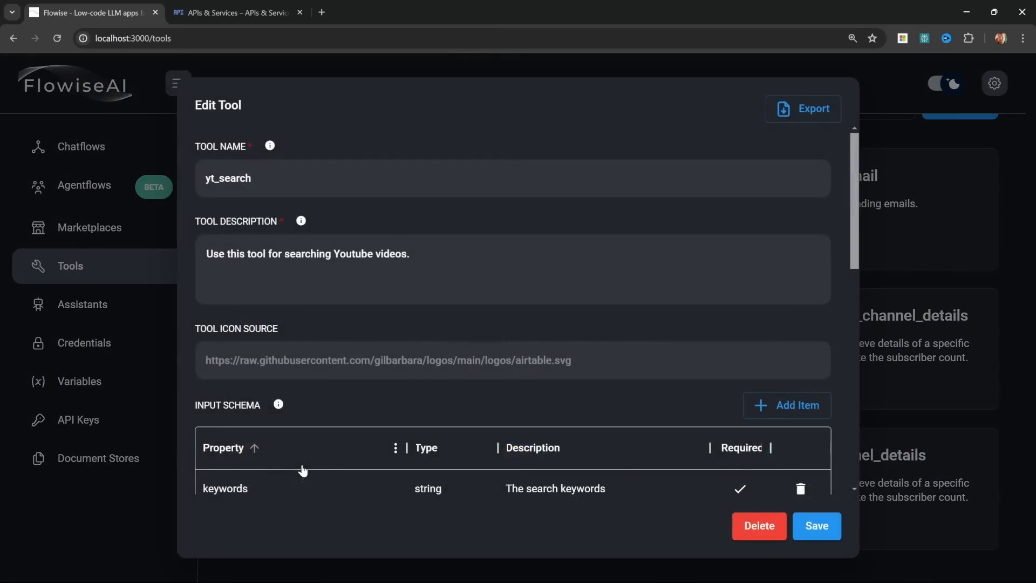
pyautogui.scroll(-10, 425, 377)
pyautogui.moveTo(561, 210); pyautogui.dragTo(810, 209)
pyautogui.press('BackSpace')
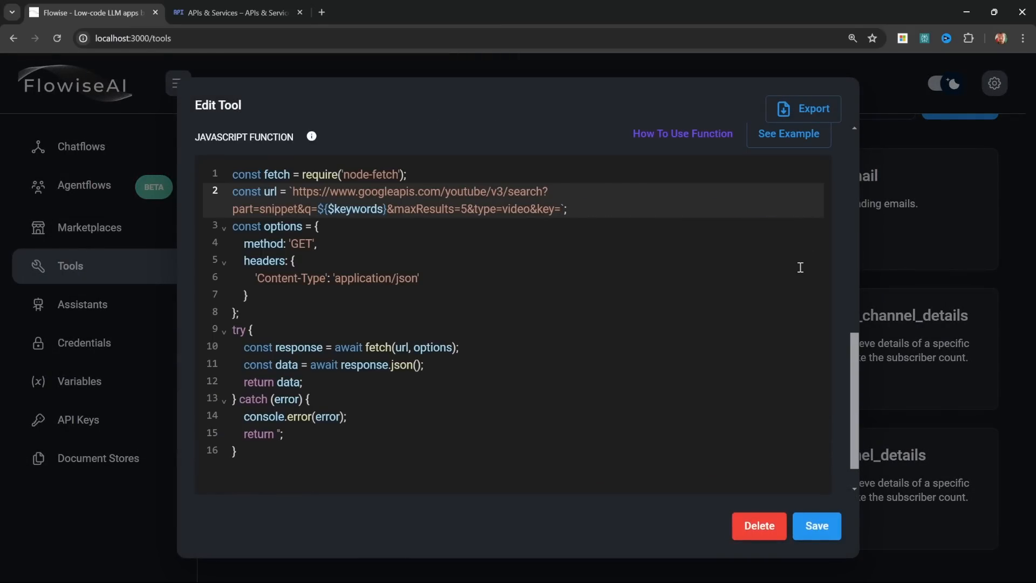
# Step: Set the yt_search URL's key parameter to ${$vars.yt_api_key}, copy that expression for reuse and save the tool
pyautogui.write('$')
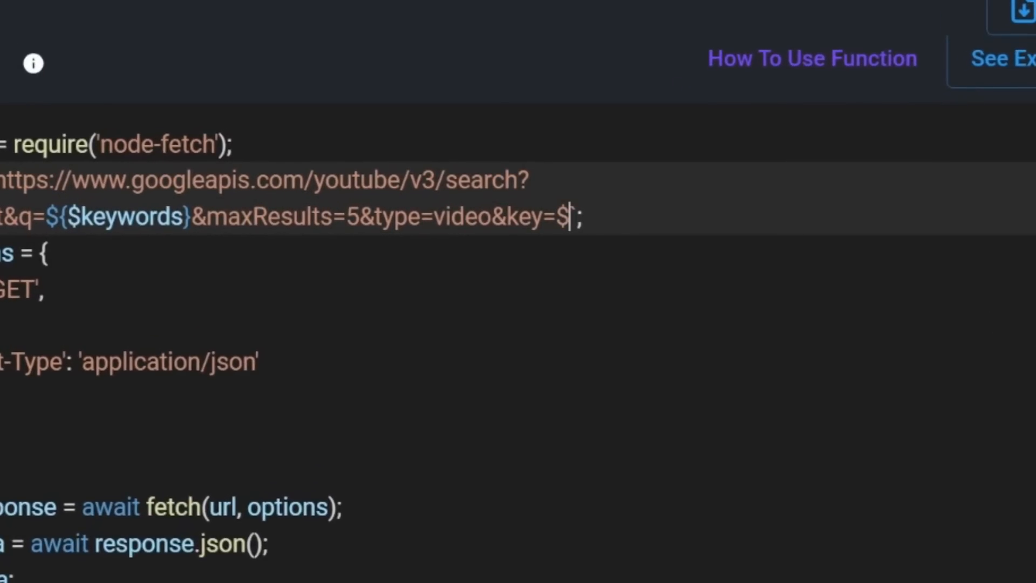
pyautogui.write('{}')
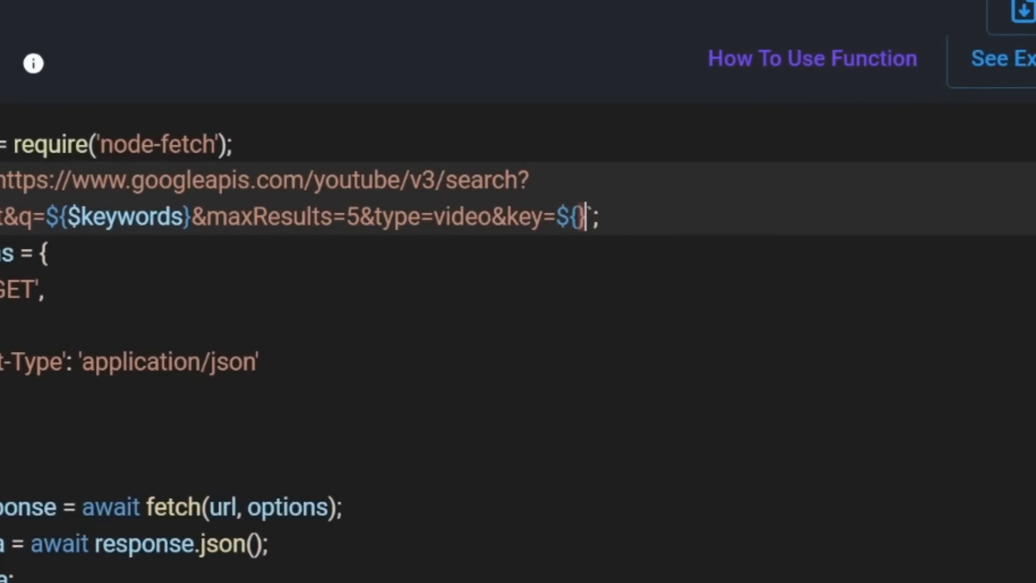
pyautogui.press('Left')
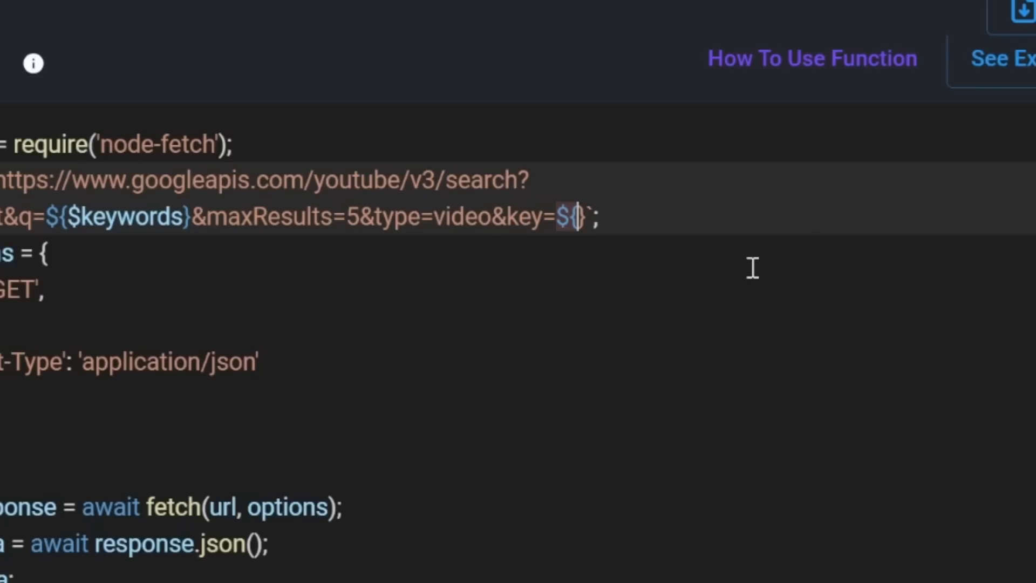
pyautogui.write('$var')
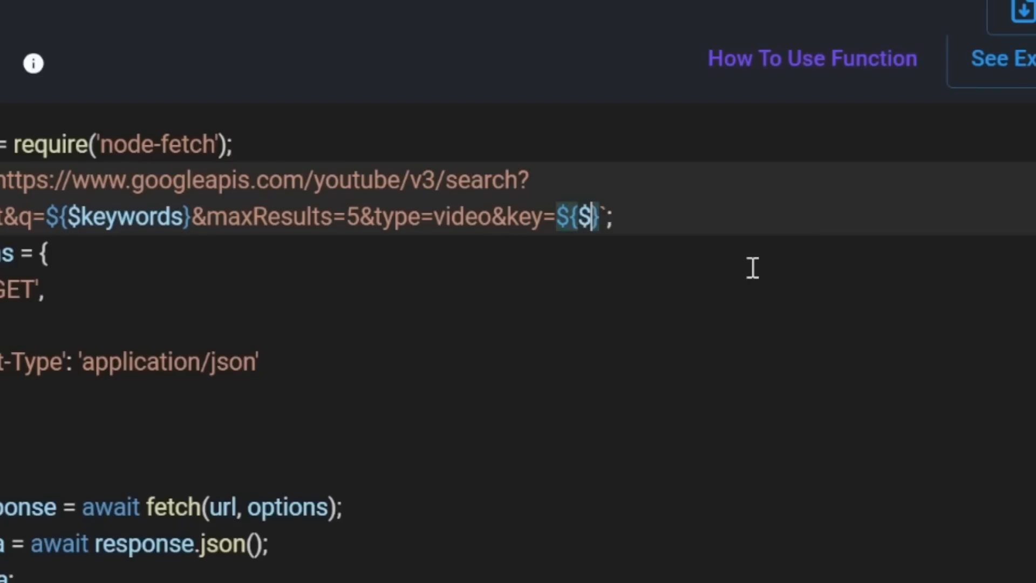
pyautogui.write('s')
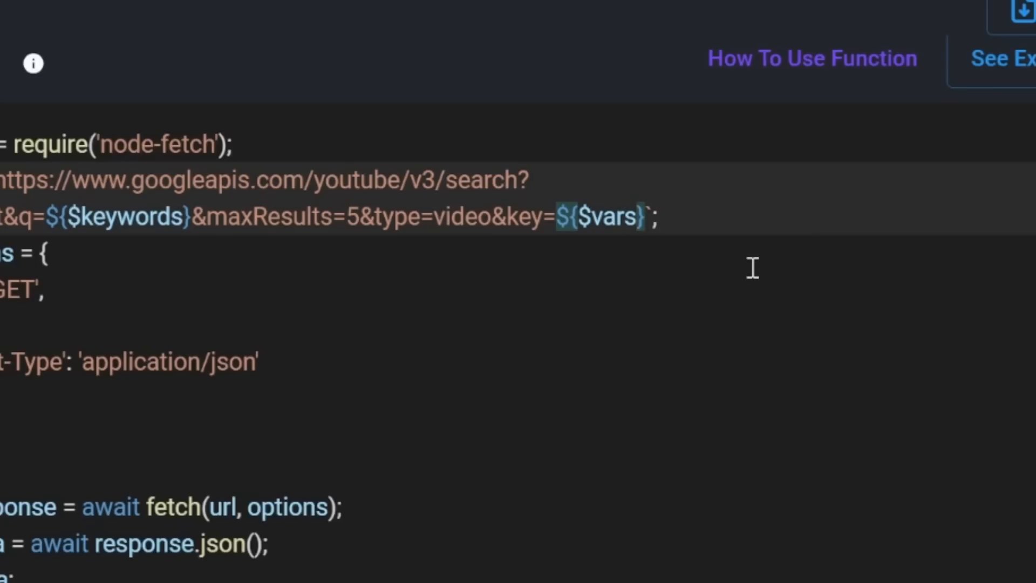
pyautogui.write('.yt_api_key')
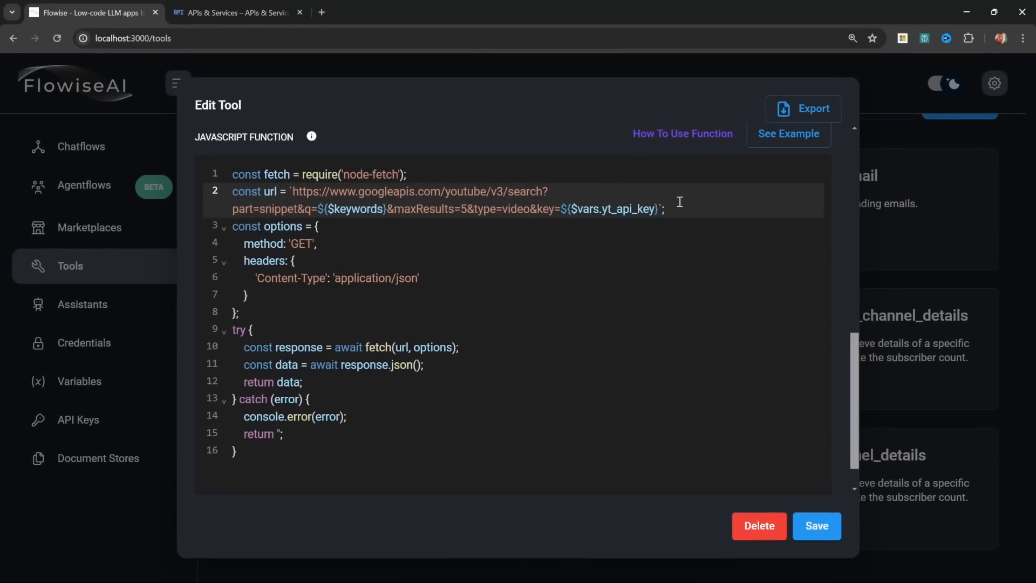
pyautogui.moveTo(563, 207); pyautogui.dragTo(658, 213)
pyautogui.hotkey('ctrl', 'c')
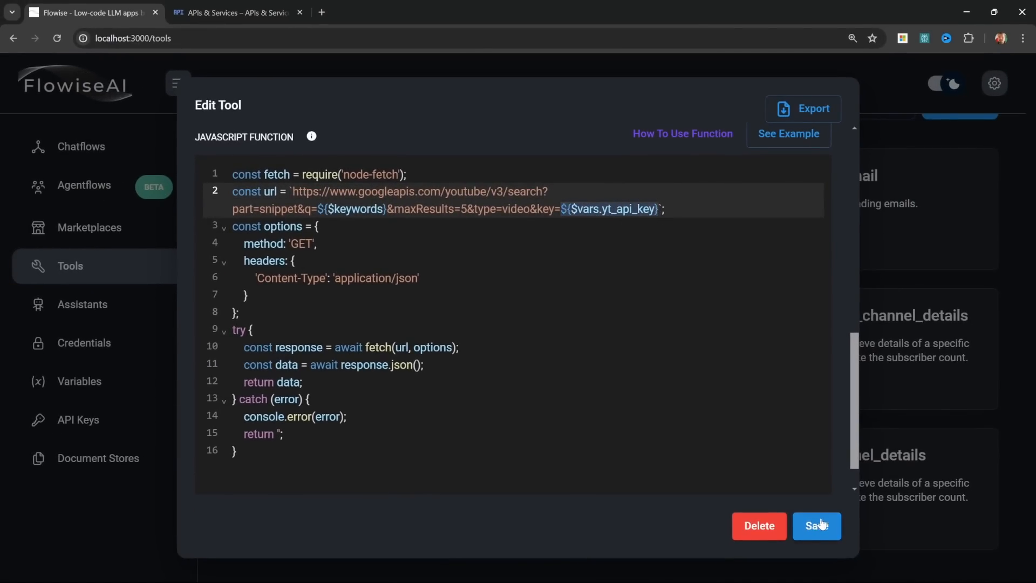
pyautogui.click(819, 525)
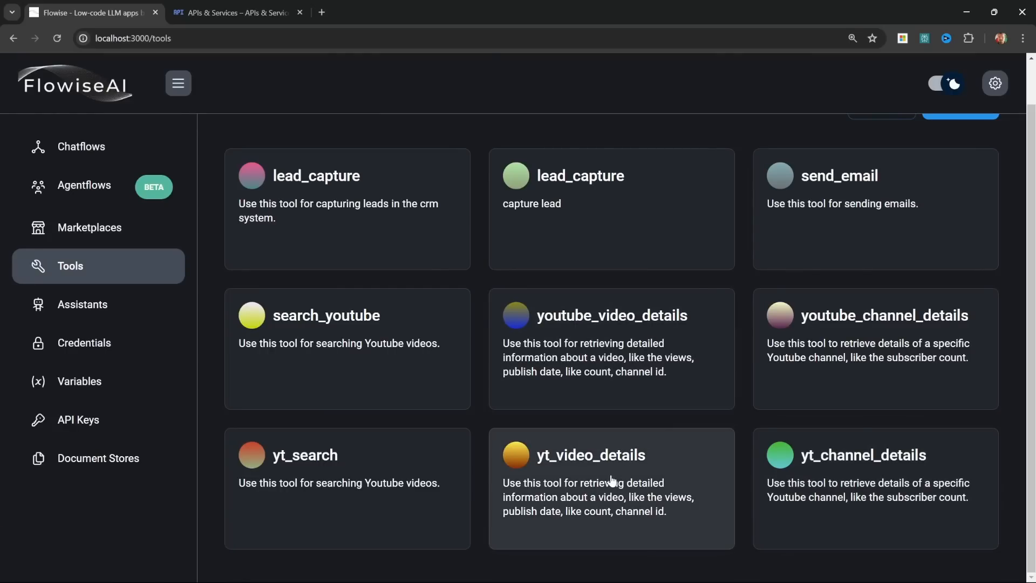
# Step: Replace the key value in the yt_video_details tool's request URL with ${$vars.yt_api_key} and save the tool
pyautogui.click(643, 455)
pyautogui.scroll(-4, 607, 300)
pyautogui.scroll(-5, 606, 300)
pyautogui.moveTo(464, 209); pyautogui.dragTo(715, 210)
pyautogui.hotkey('ctrl', 'v')
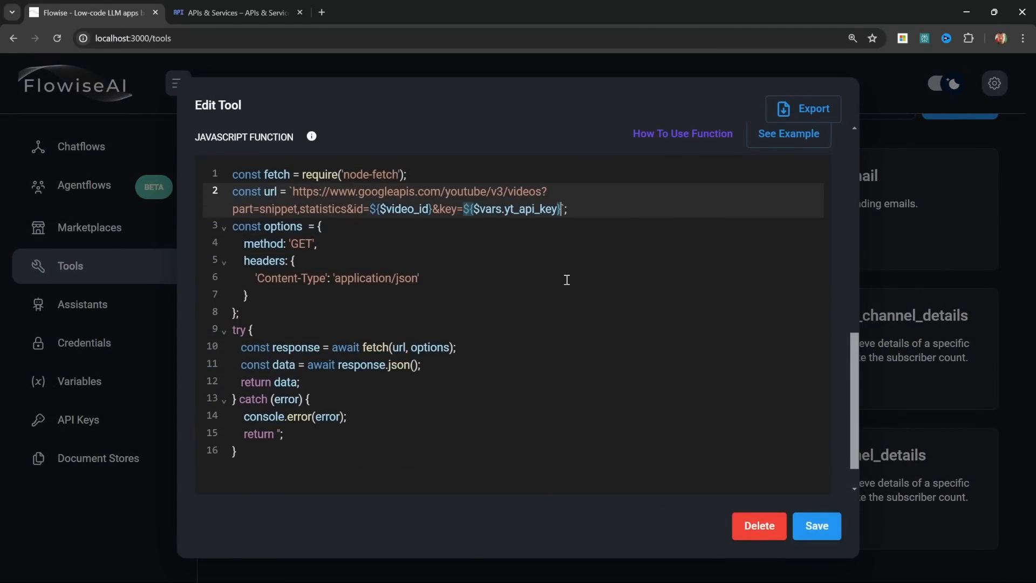
pyautogui.click(818, 525)
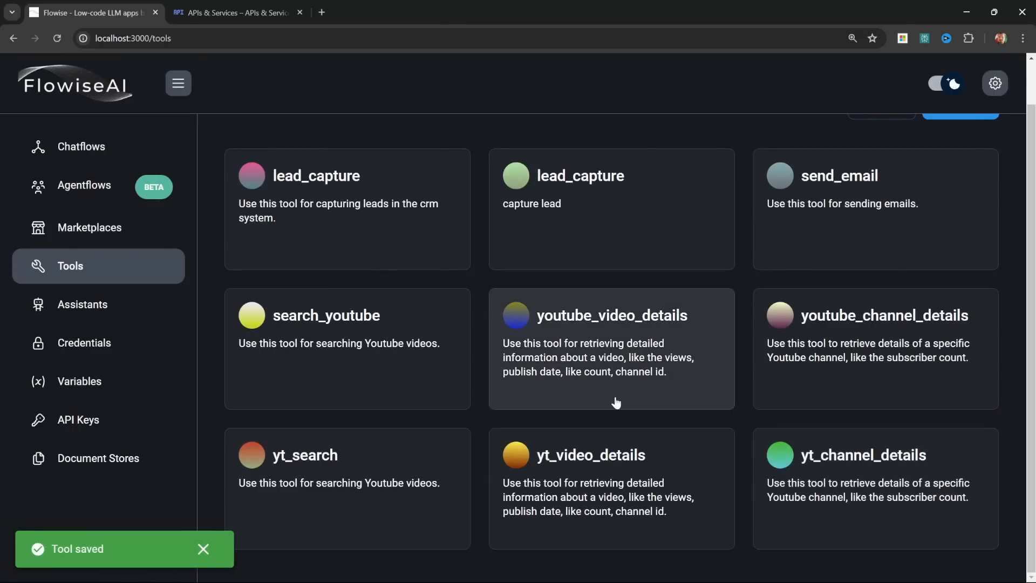
# Step: Replace the key value in the yt_channel_details tool's request URL with ${$vars.yt_api_key} and save the tool
pyautogui.click(901, 475)
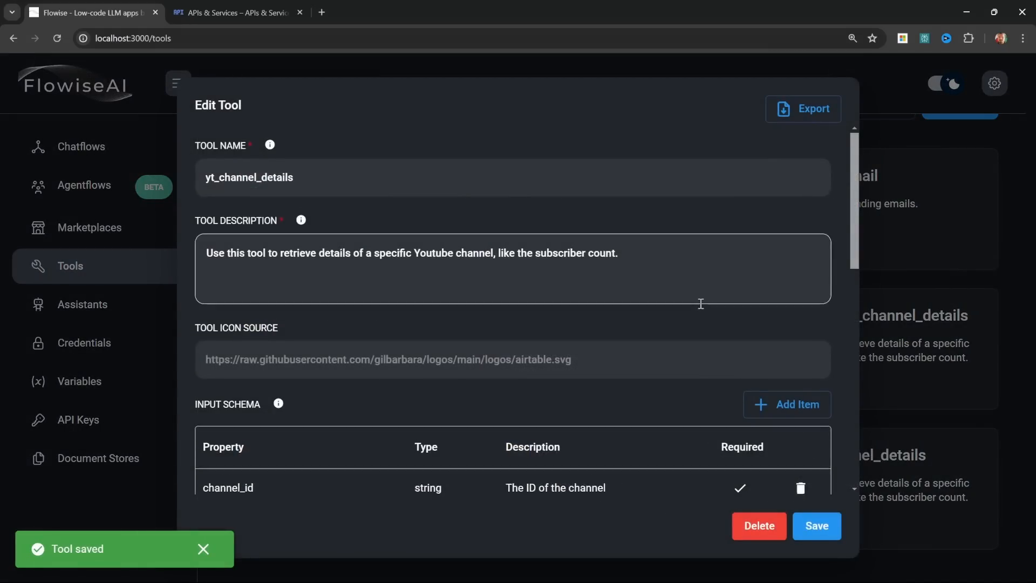
pyautogui.scroll(-8, 700, 301)
pyautogui.scroll(2, 702, 302)
pyautogui.moveTo(762, 270); pyautogui.dragTo(806, 271)
pyautogui.hotkey('ctrl', 'v')
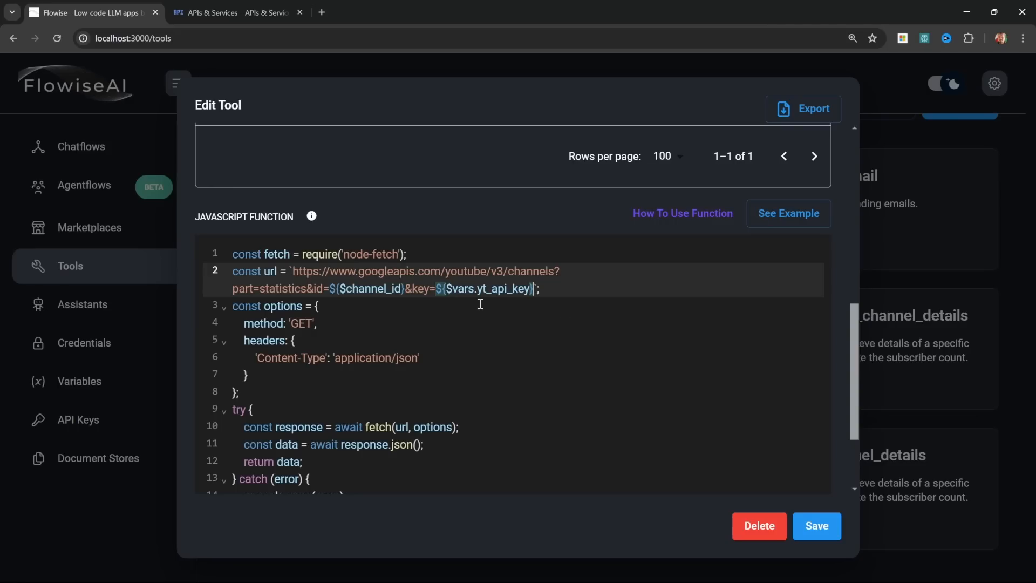
pyautogui.click(598, 290)
pyautogui.click(831, 533)
# Step: Open the YT Research Tutorial agentflow and expand its chat to the start of the previous conversation
pyautogui.click(39, 194)
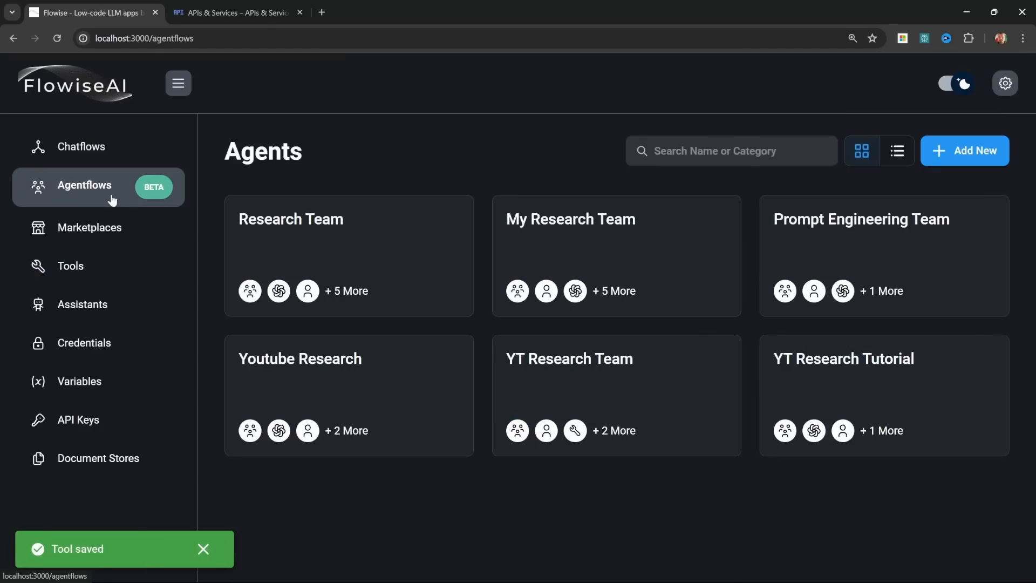
pyautogui.click(887, 372)
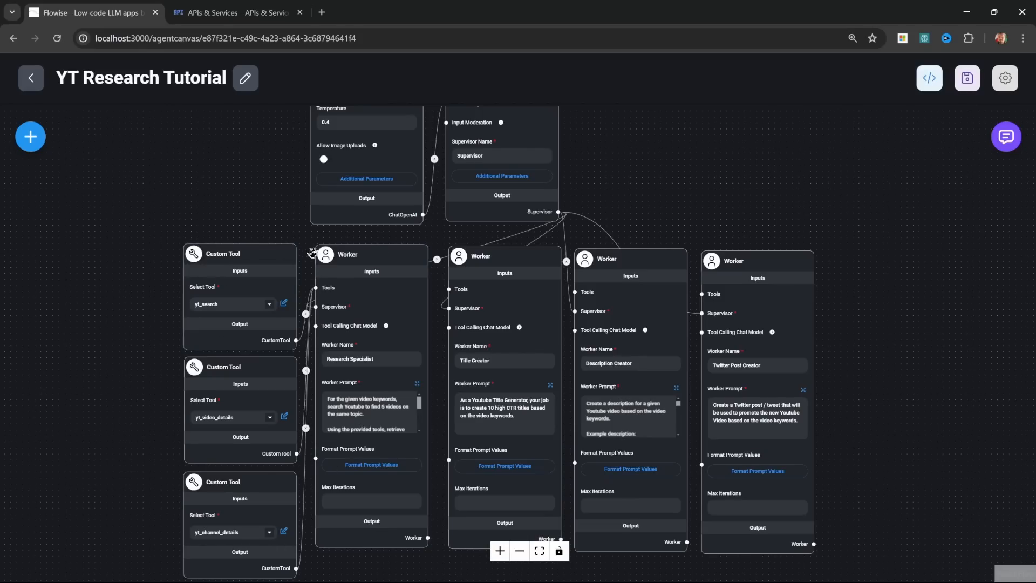
pyautogui.click(1006, 136)
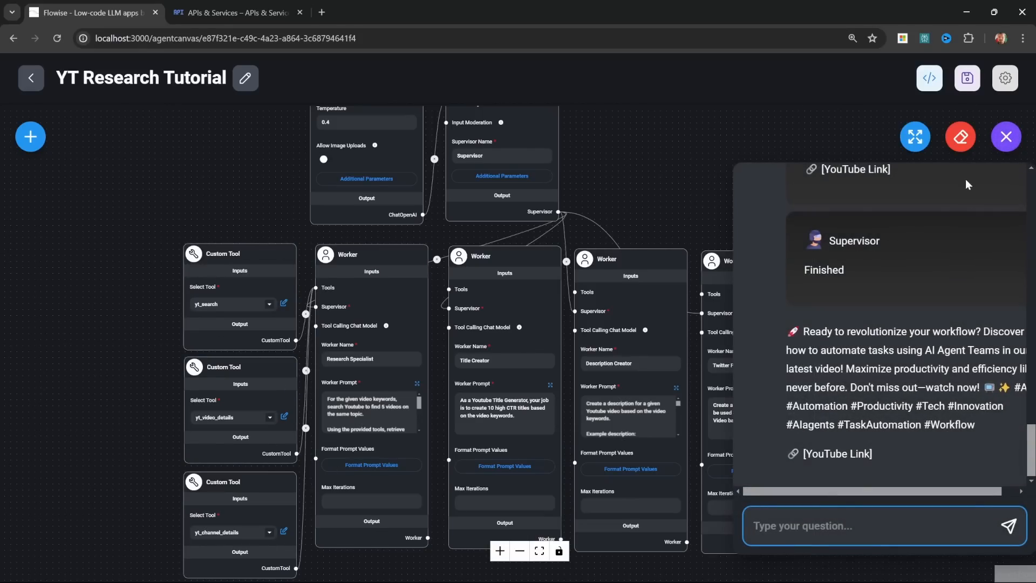
pyautogui.click(915, 137)
pyautogui.scroll(15, 657, 416)
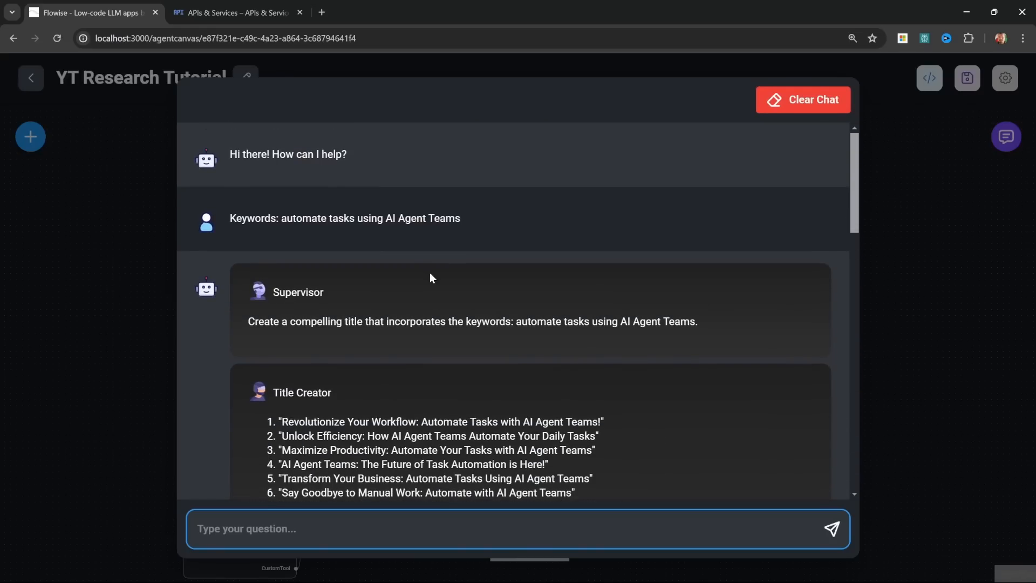
# Step: Copy the earlier prompt, clear the chat history and resend "Keywords: automate tasks using AI Agent Teams"
pyautogui.moveTo(461, 218); pyautogui.dragTo(231, 219)
pyautogui.hotkey('ctrl', 'c')
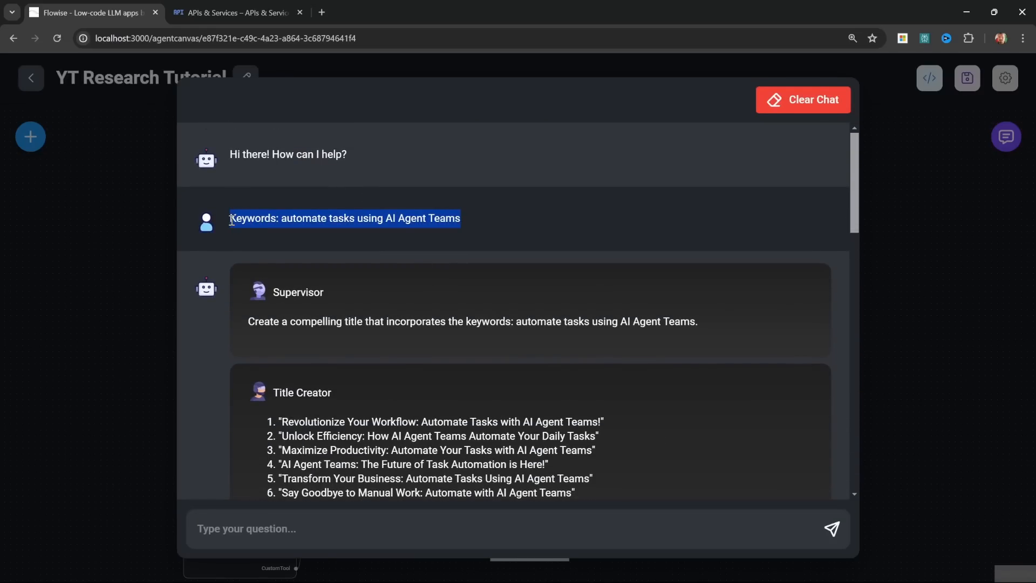
pyautogui.click(812, 99)
pyautogui.click(654, 354)
pyautogui.click(348, 530)
pyautogui.hotkey('ctrl', 'v')
pyautogui.press('Return')
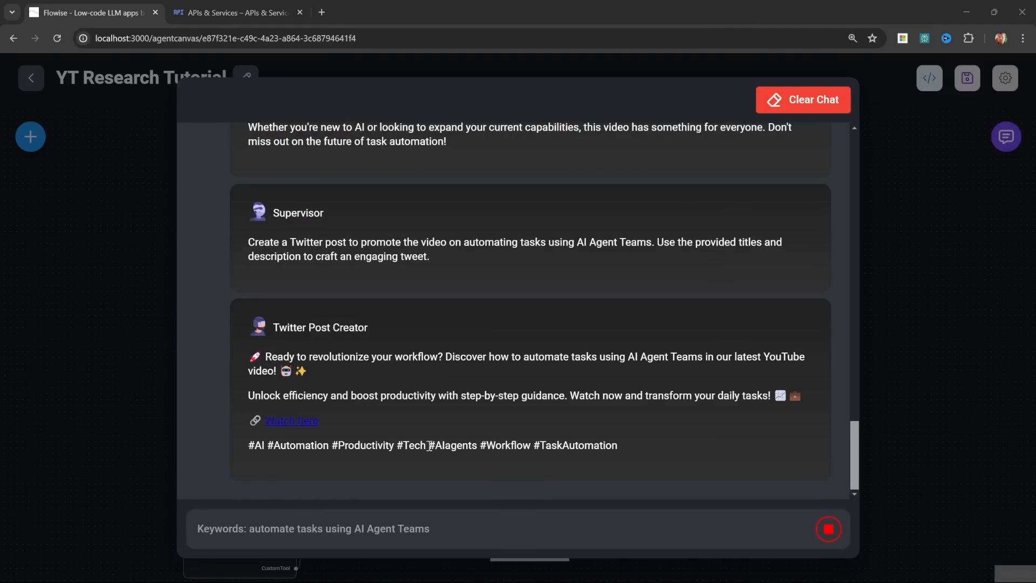
# Step: Review the Research Specialist's response, including the input and output of its yt_search tool call
pyautogui.scroll(15, 527, 402)
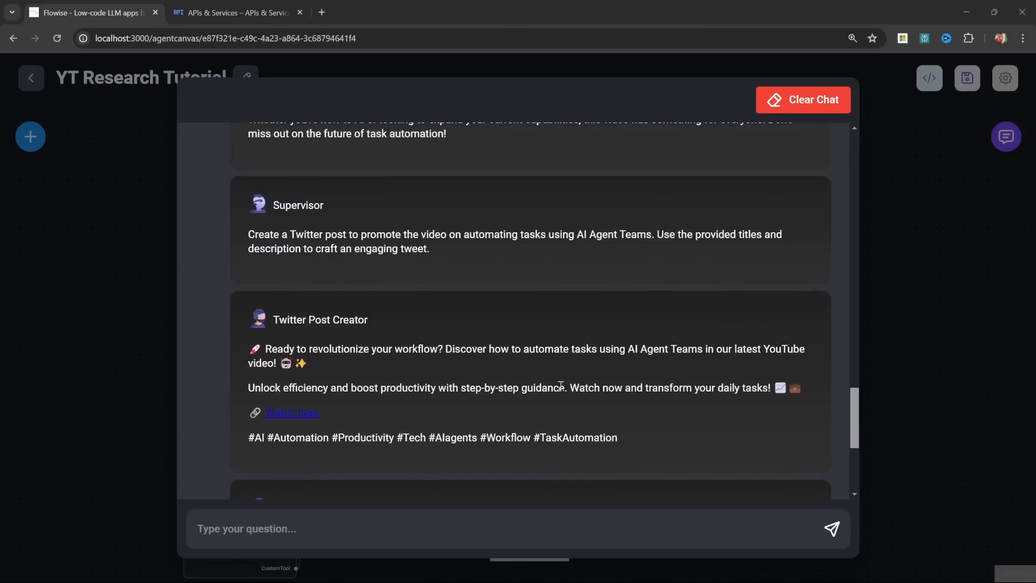
pyautogui.scroll(10, 561, 387)
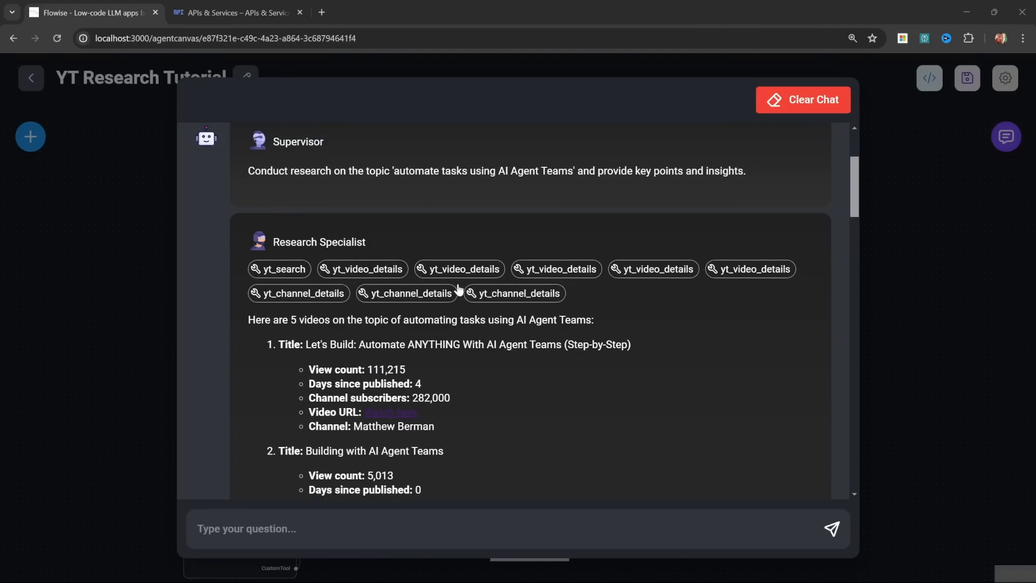
pyautogui.click(286, 274)
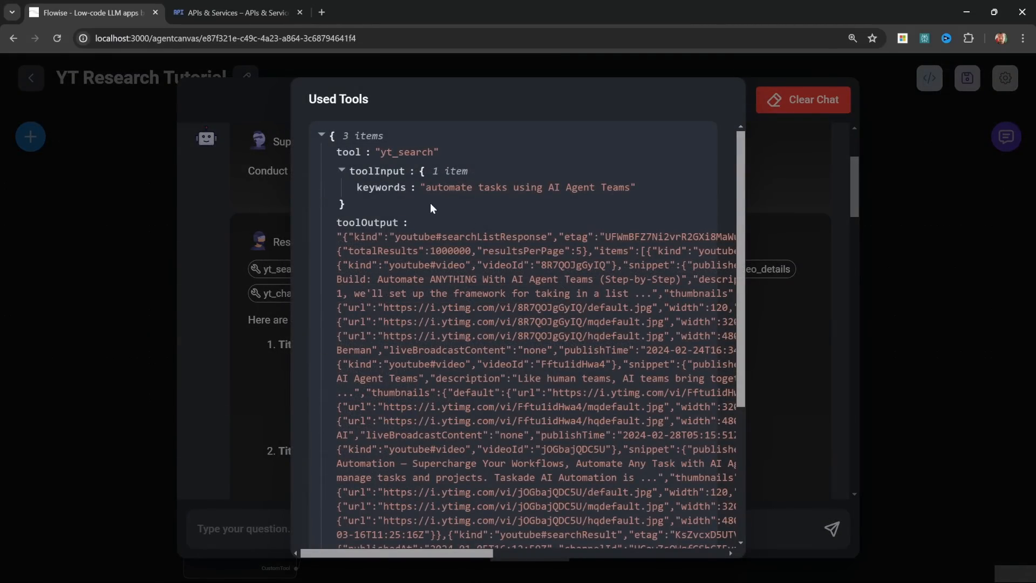
pyautogui.moveTo(424, 191); pyautogui.dragTo(648, 189)
pyautogui.click(648, 189)
pyautogui.click(792, 358)
pyautogui.scroll(-1, 586, 376)
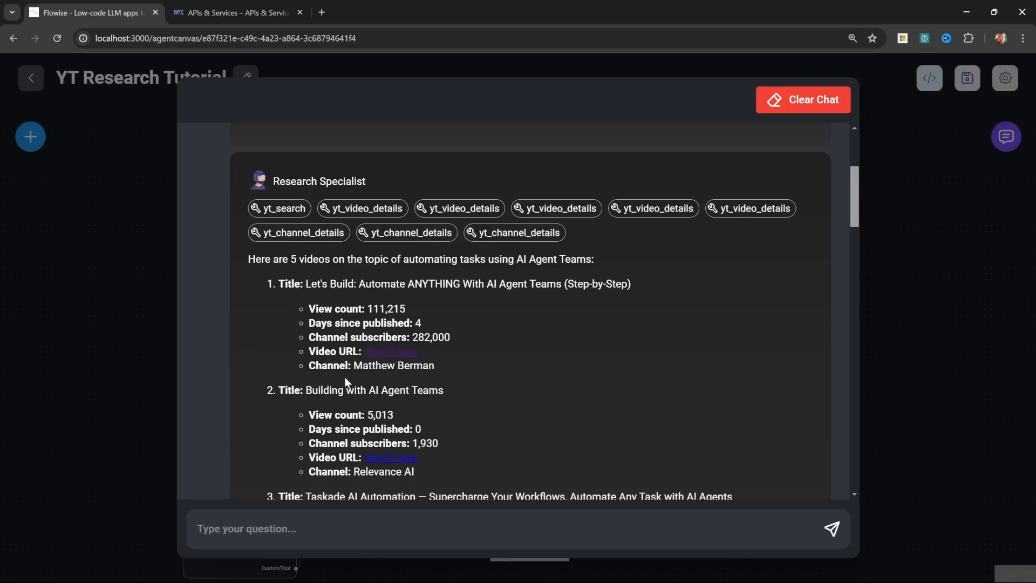
# Step: Review the view counts, subscriber counts and channels of the five videos in the Research Specialist's response
pyautogui.moveTo(354, 368); pyautogui.dragTo(447, 367)
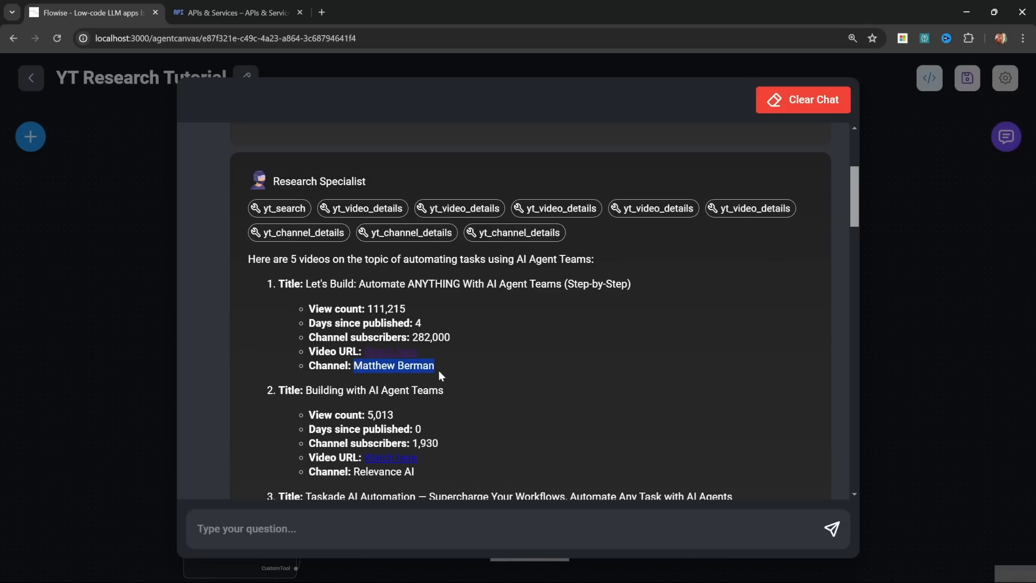
pyautogui.scroll(-5, 439, 372)
pyautogui.scroll(-2, 438, 382)
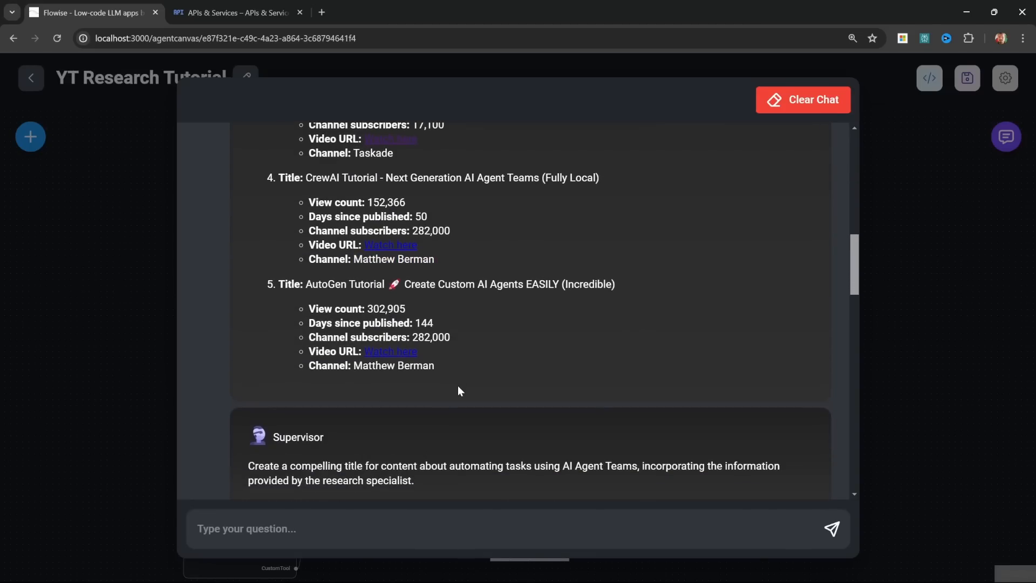
pyautogui.scroll(8, 567, 418)
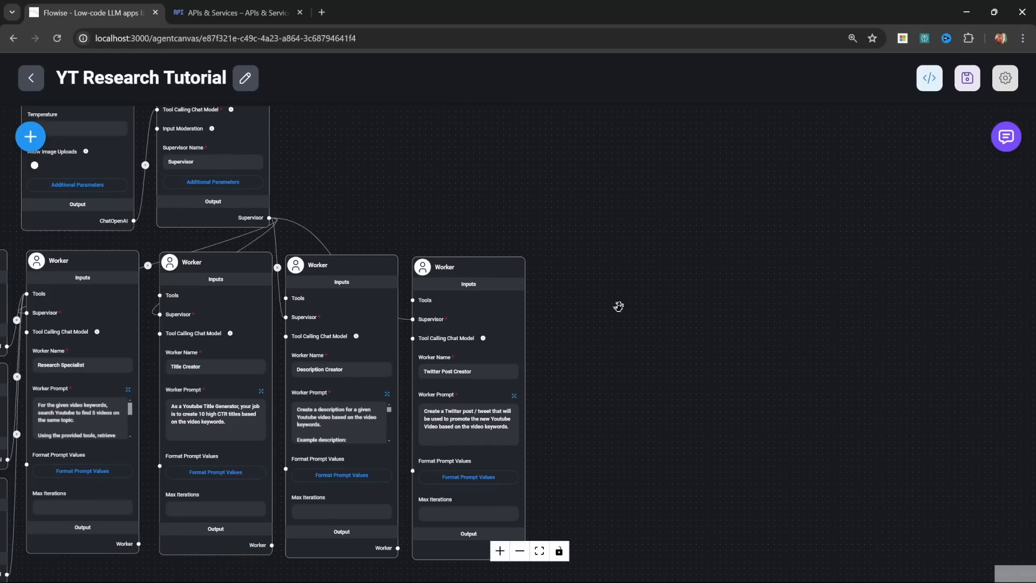
# Step: Add a fifth Worker node beside the Twitter Post Creator and connect the Supervisor's output to its Supervisor input
pyautogui.click(30, 137)
pyautogui.moveTo(73, 395); pyautogui.dragTo(642, 388)
pyautogui.moveTo(650, 349); pyautogui.dragTo(614, 313)
pyautogui.moveTo(422, 224); pyautogui.dragTo(465, 207)
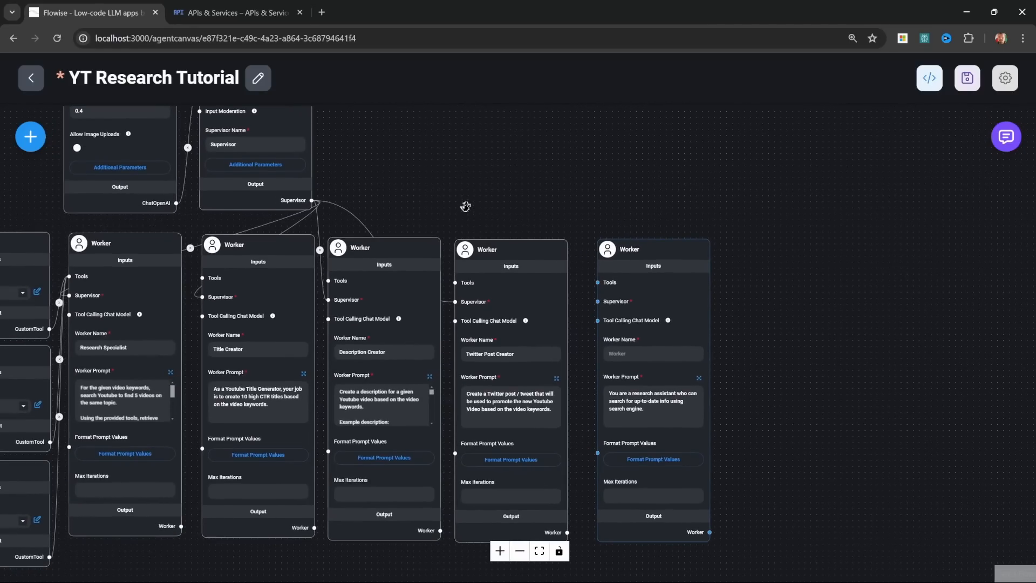
pyautogui.moveTo(312, 200); pyautogui.dragTo(597, 301)
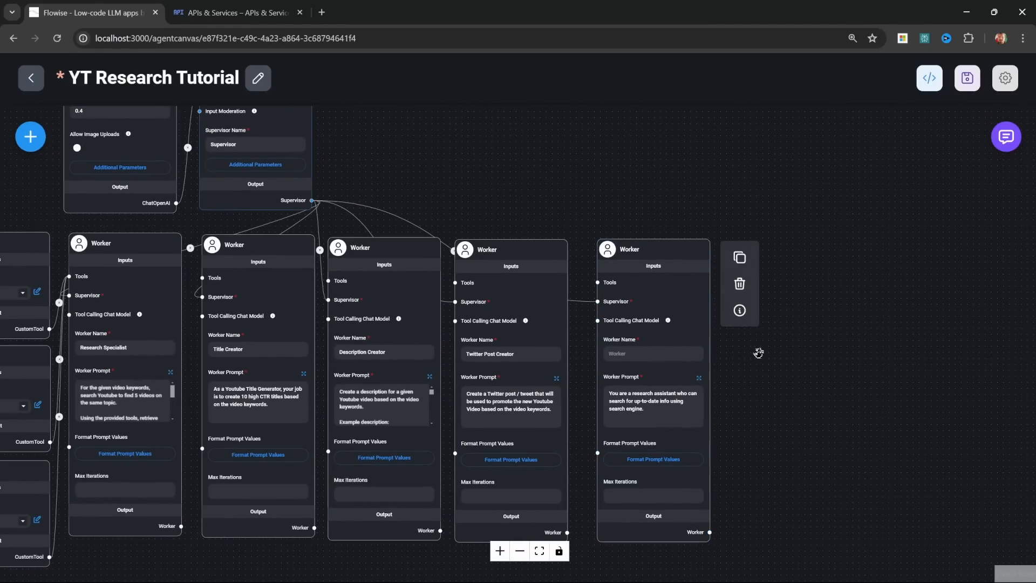
# Step: Name the new worker Report Writer and replace its prompt with the prepared HTML report instructions and example report
pyautogui.scroll(5, 748, 392)
pyautogui.moveTo(748, 393); pyautogui.dragTo(762, 387)
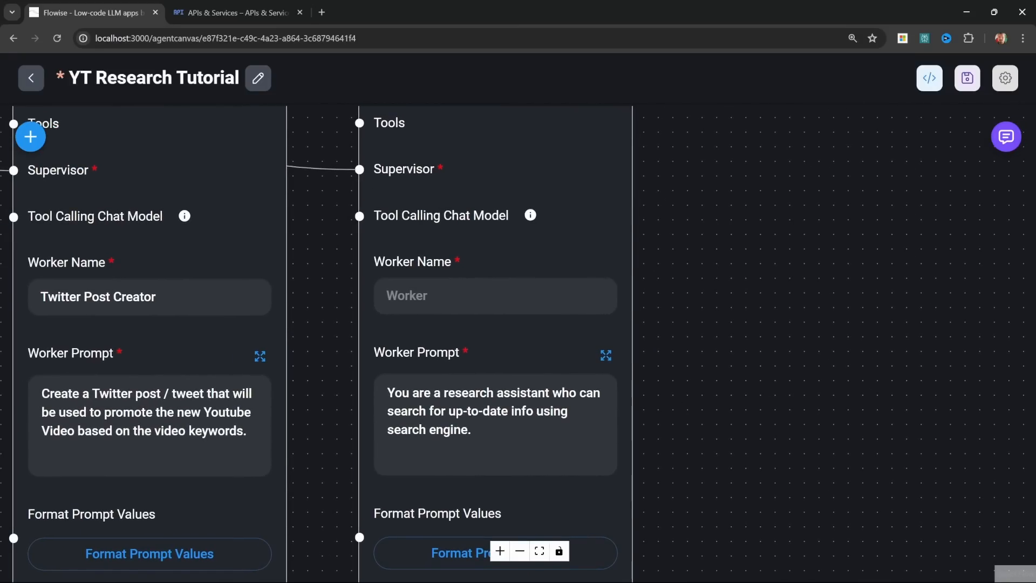
pyautogui.click(504, 299)
pyautogui.write('Report Writer')
pyautogui.click(605, 355)
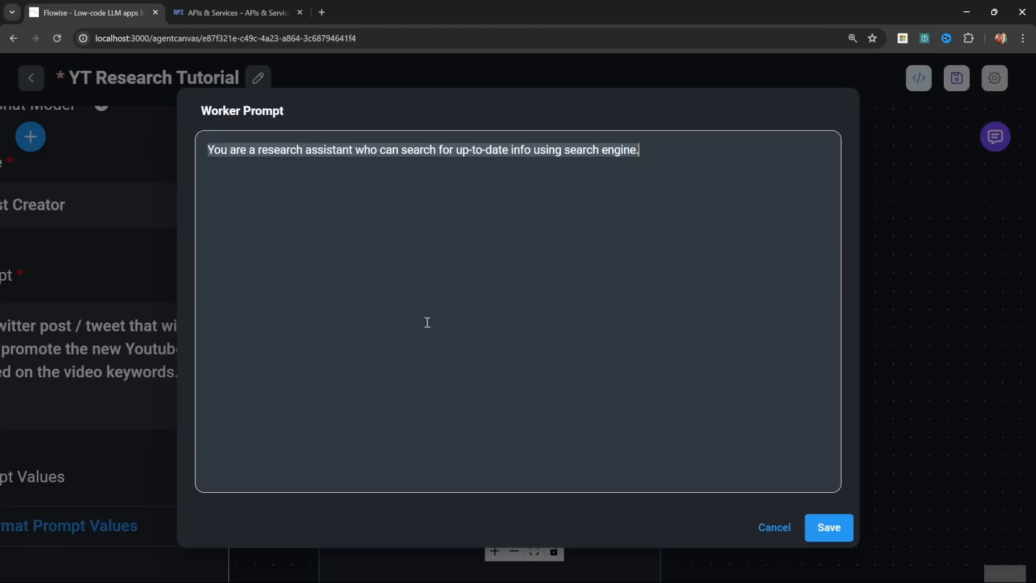
pyautogui.press('BackSpace')
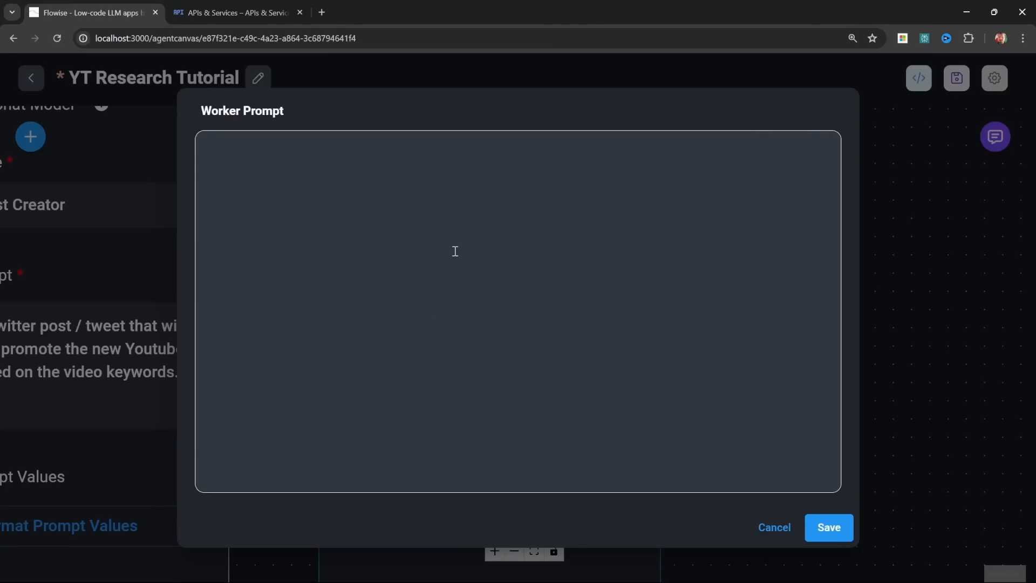
pyautogui.hotkey('ctrl', 'v')
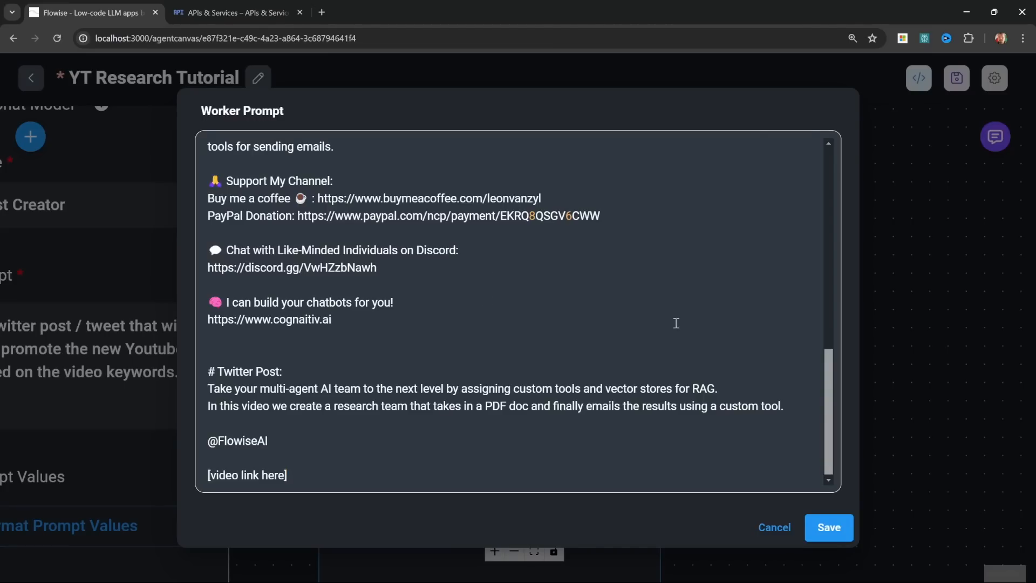
# Step: Review the Report Writer prompt from its opening instructions through the example research table, titles, description and Twitter post, and save it
pyautogui.moveTo(828, 447); pyautogui.dragTo(831, 185)
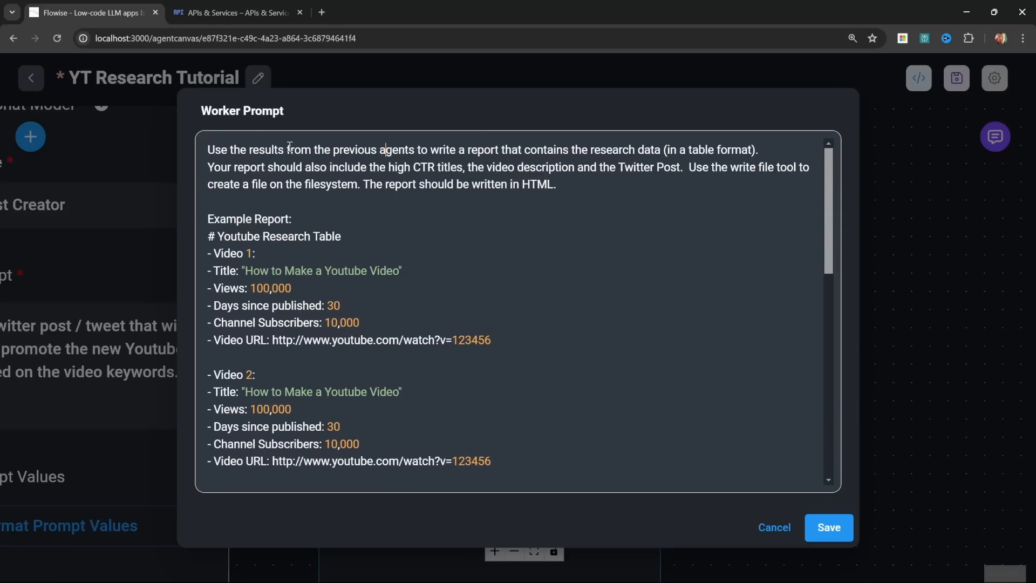
pyautogui.moveTo(209, 150); pyautogui.dragTo(367, 150)
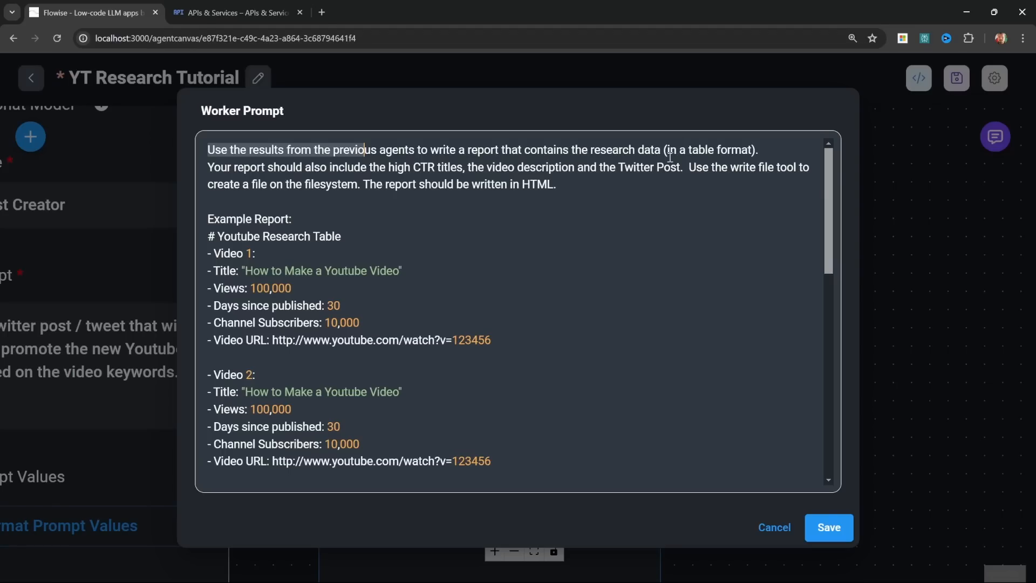
pyautogui.click(722, 150)
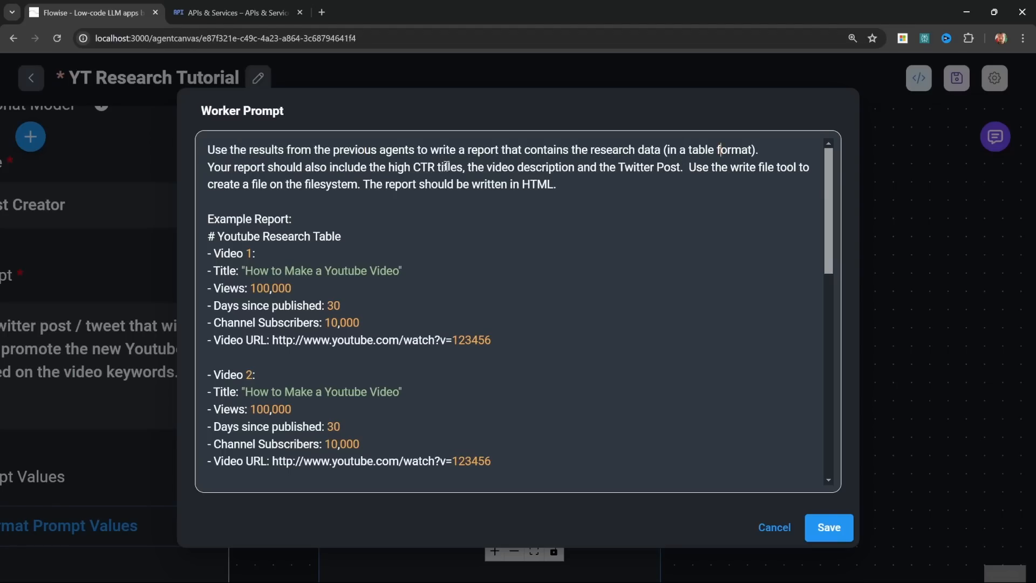
pyautogui.click(704, 190)
pyautogui.moveTo(363, 184); pyautogui.dragTo(580, 195)
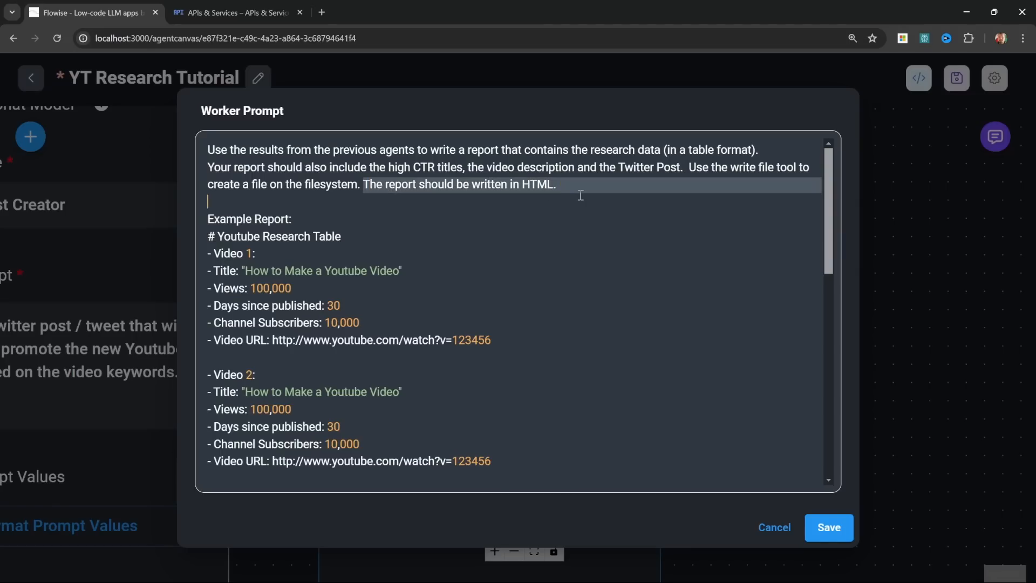
pyautogui.scroll(-1, 389, 284)
pyautogui.click(321, 165)
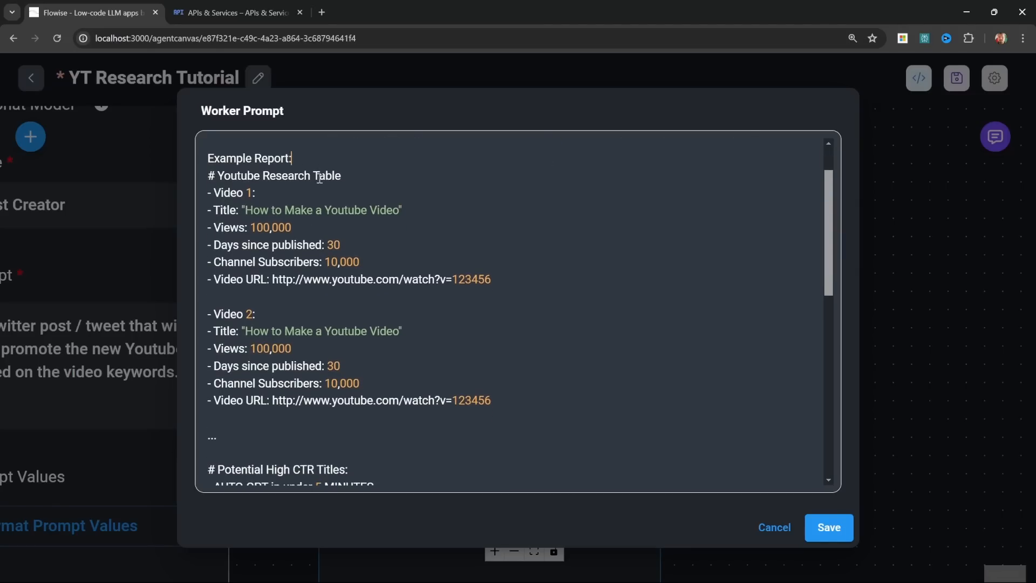
pyautogui.click(491, 400)
pyautogui.moveTo(506, 402); pyautogui.dragTo(262, 199)
pyautogui.click(415, 214)
pyautogui.moveTo(507, 278); pyautogui.dragTo(185, 210)
pyautogui.click(440, 302)
pyautogui.scroll(-6, 440, 301)
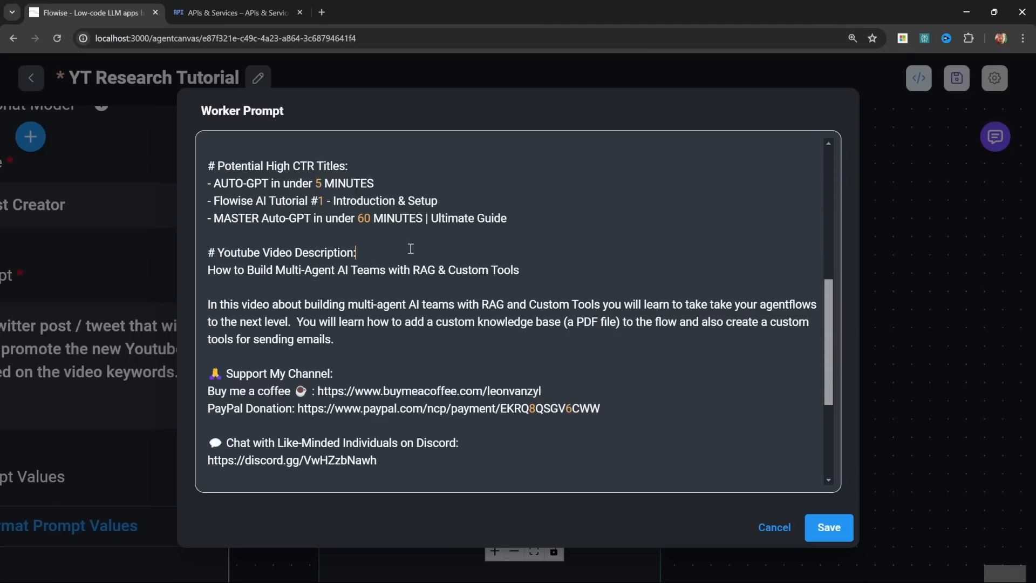
pyautogui.scroll(-2, 447, 293)
pyautogui.scroll(-1, 447, 293)
pyautogui.moveTo(315, 369); pyautogui.dragTo(188, 369)
pyautogui.click(355, 369)
pyautogui.click(827, 526)
# Step: Add a Write File tool node above the Report Writer and connect its output to that worker's Tools input
pyautogui.scroll(-3, 747, 381)
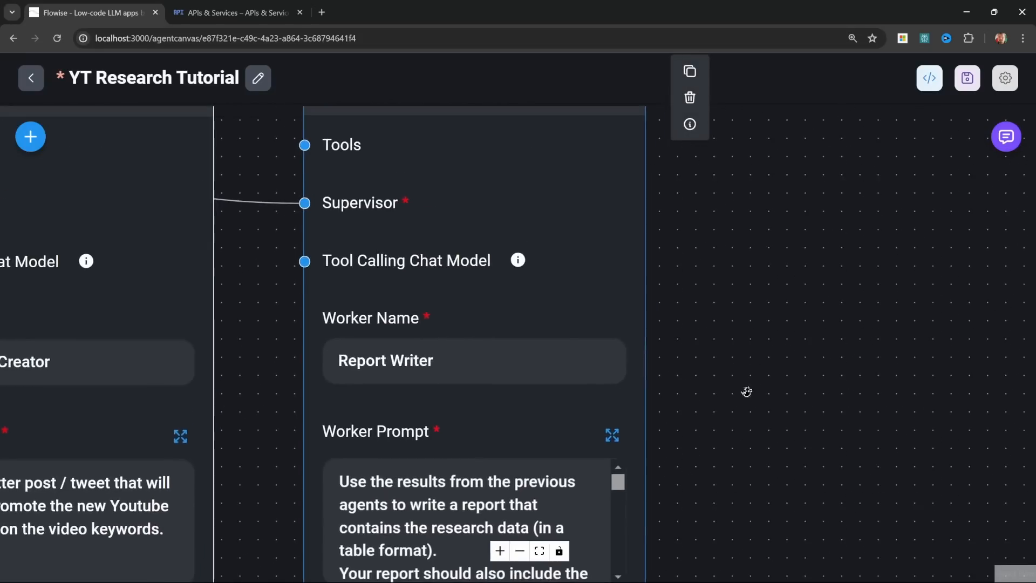
pyautogui.click(27, 142)
pyautogui.scroll(-8, 154, 389)
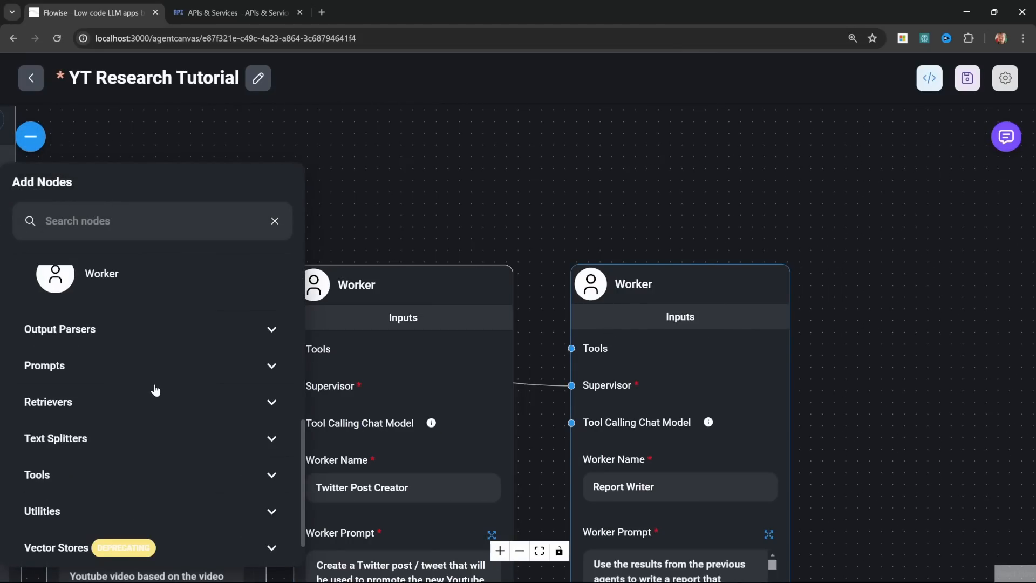
pyautogui.click(122, 428)
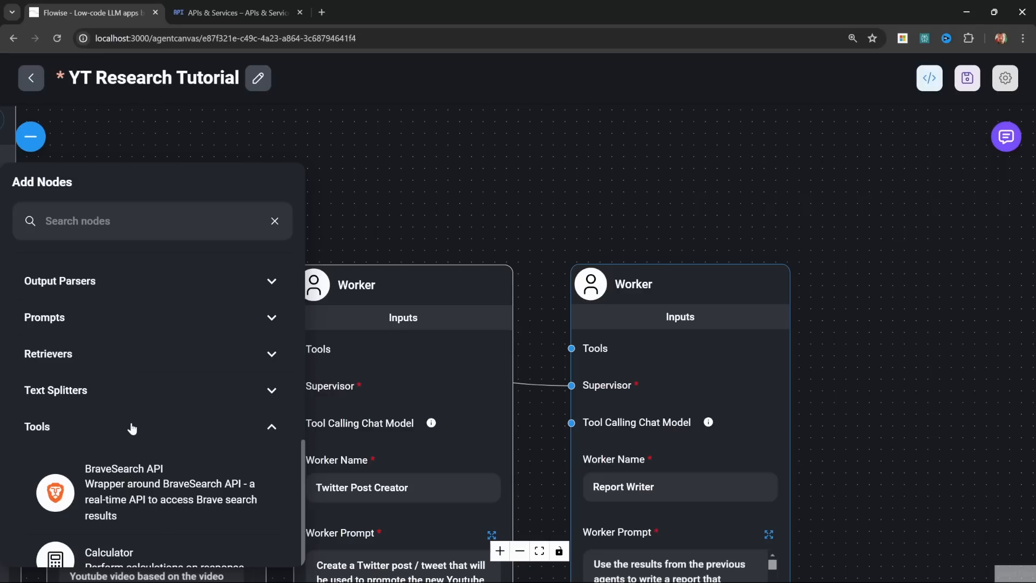
pyautogui.scroll(-10, 95, 499)
pyautogui.moveTo(72, 499); pyautogui.dragTo(656, 140)
pyautogui.click(865, 264)
pyautogui.moveTo(865, 264); pyautogui.dragTo(809, 423)
pyautogui.moveTo(654, 381); pyautogui.dragTo(654, 326)
pyautogui.moveTo(907, 315); pyautogui.dragTo(978, 164)
pyautogui.moveTo(801, 224); pyautogui.dragTo(587, 357)
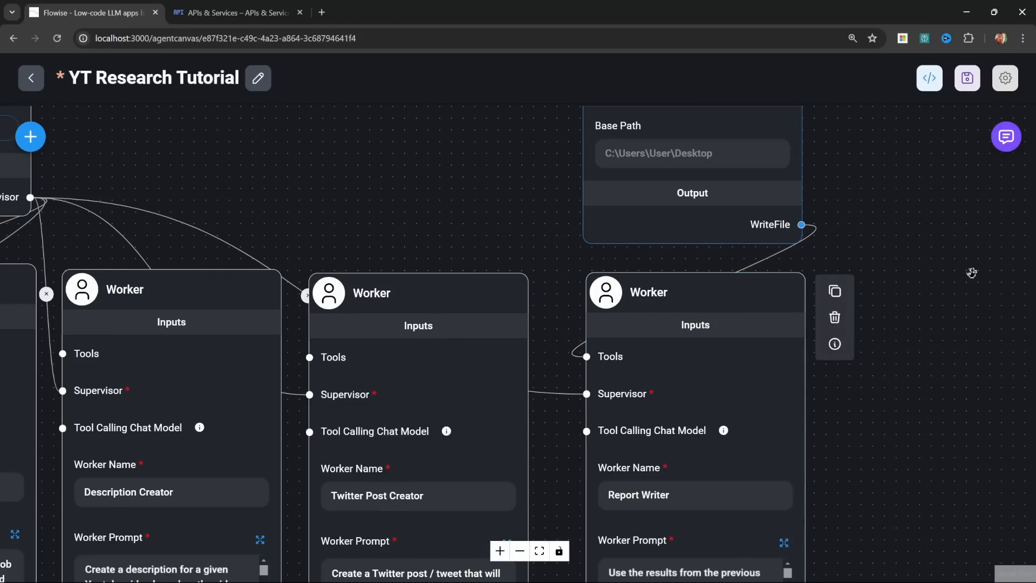
# Step: Set the Write File node's base path to C:\Flowise\output and save the agentflow
pyautogui.moveTo(825, 204); pyautogui.dragTo(687, 379)
pyautogui.scroll(3, 687, 379)
pyautogui.click(476, 302)
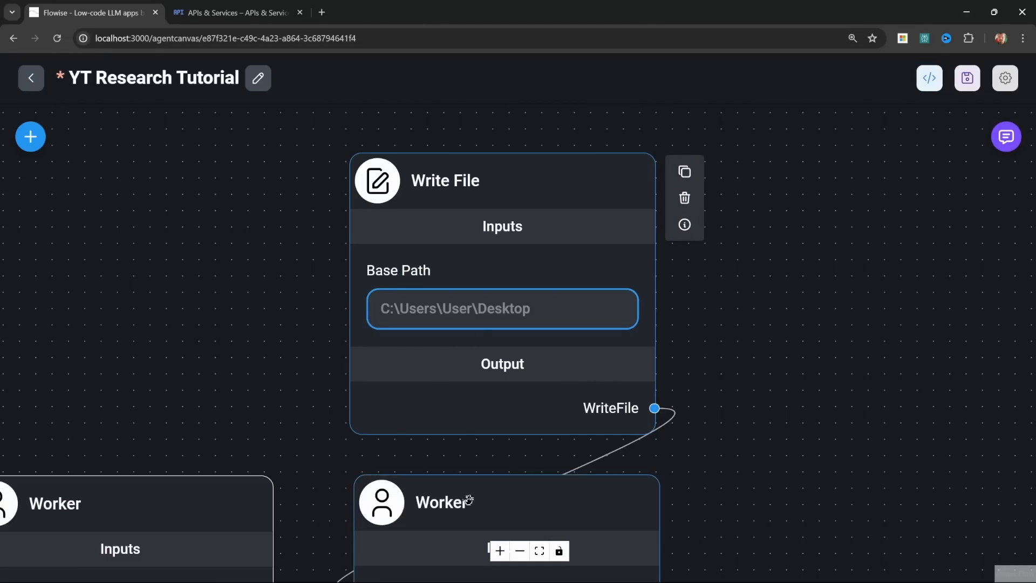
pyautogui.write('C:\\Flowise\\output')
pyautogui.press('Tab')
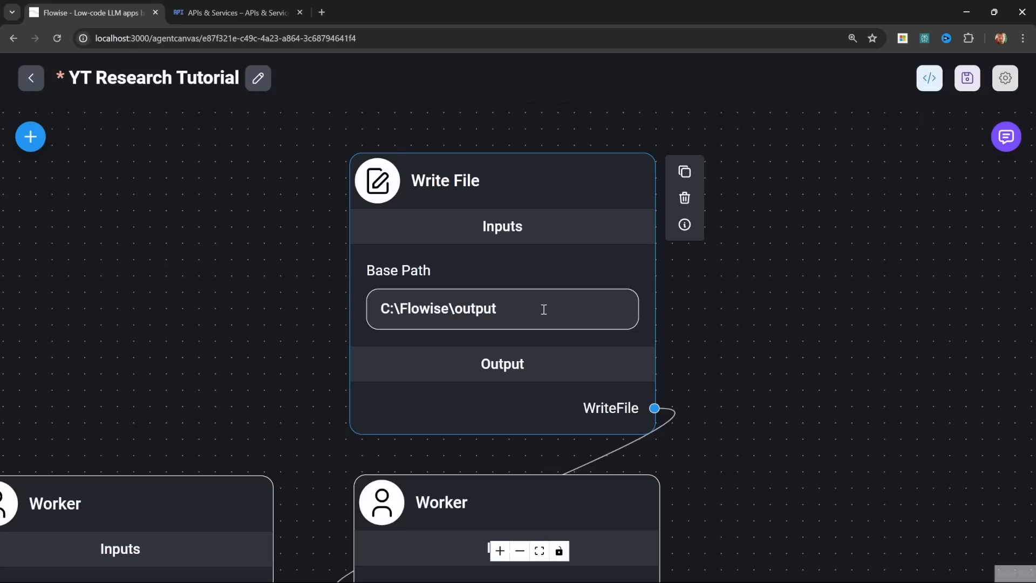
pyautogui.doubleClick(508, 313)
pyautogui.doubleClick(419, 316)
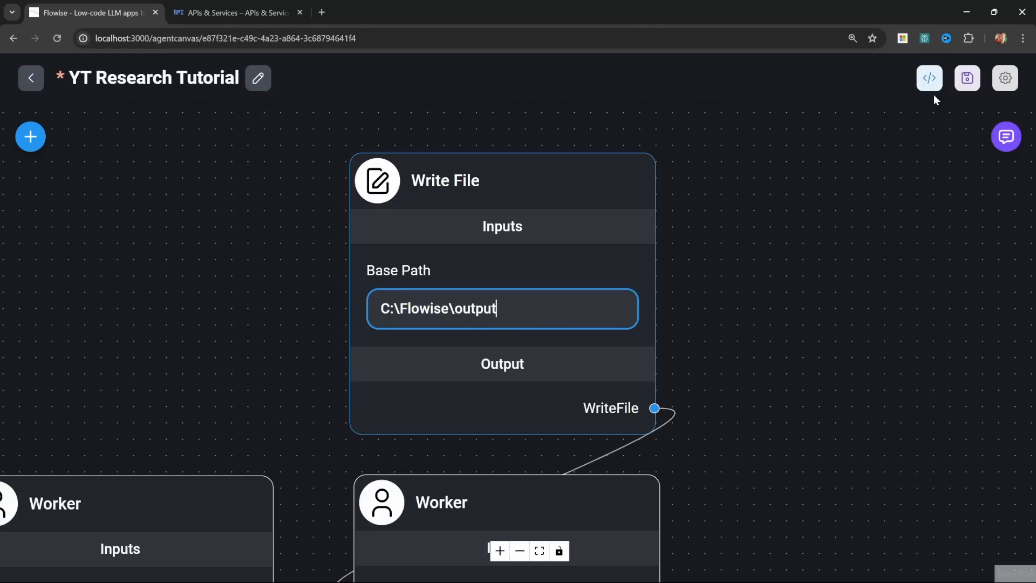
pyautogui.click(967, 78)
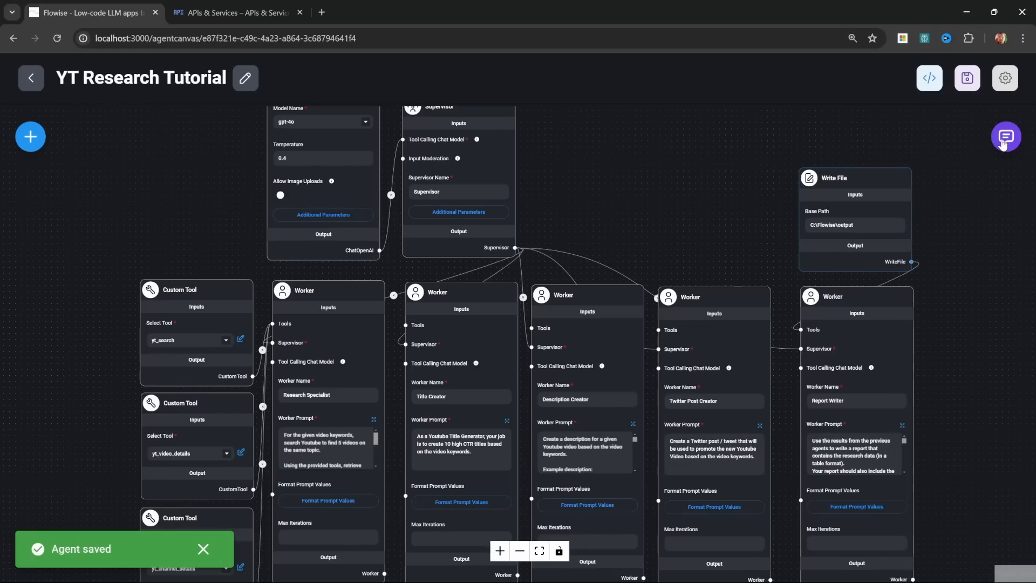
# Step: In the expanded chat, copy the earlier prompt, clear the history and resend "Keywords: automate tasks using AI Agent Teams"
pyautogui.click(998, 139)
pyautogui.click(916, 137)
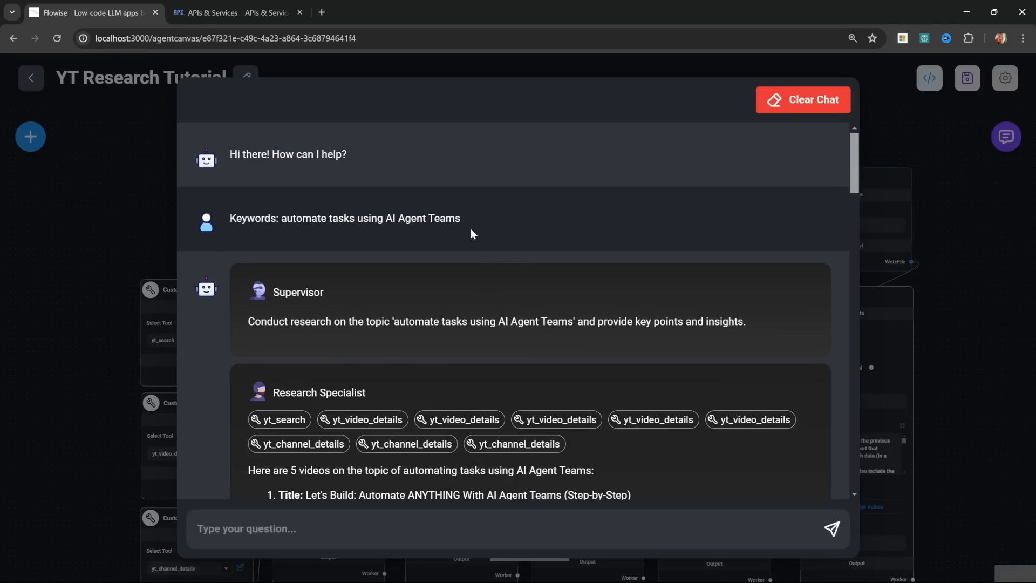
pyautogui.moveTo(483, 219); pyautogui.dragTo(220, 217)
pyautogui.hotkey('ctrl', 'c')
pyautogui.click(804, 100)
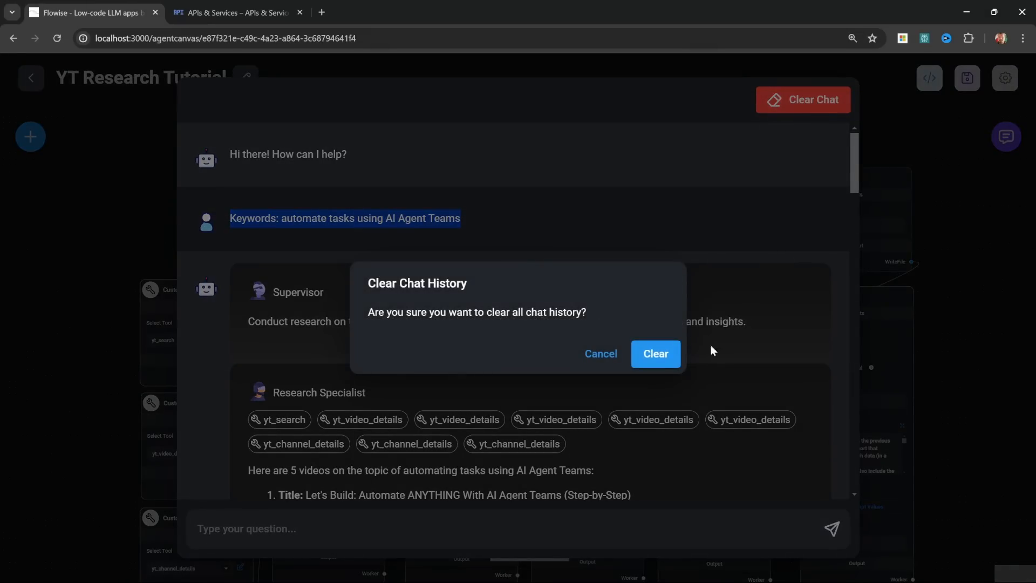
pyautogui.click(655, 354)
pyautogui.click(346, 526)
pyautogui.hotkey('ctrl', 'v')
pyautogui.press('Return')
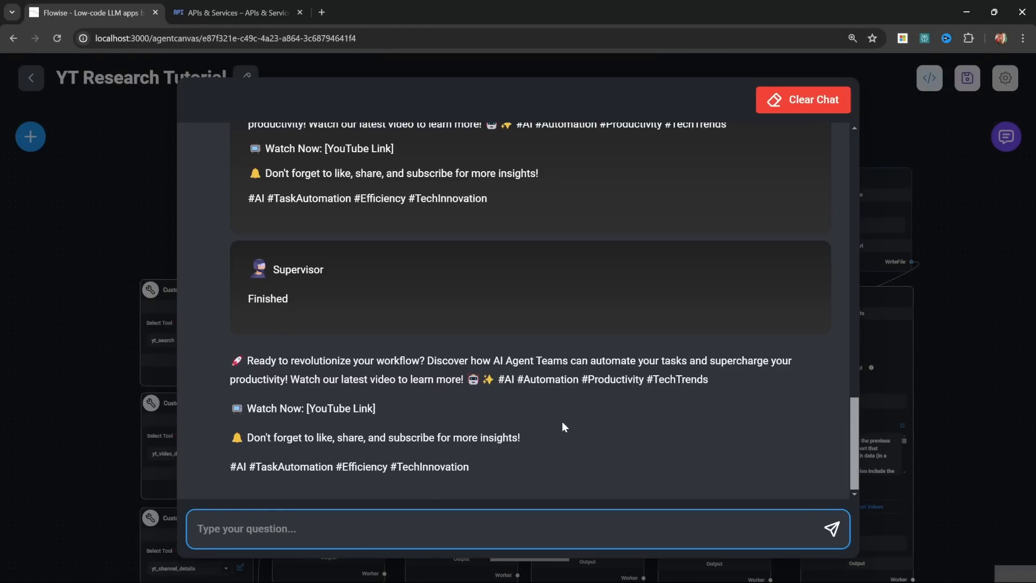
# Step: Review the whole conversation to check which workers the Supervisor called, and close the chat
pyautogui.moveTo(858, 482); pyautogui.dragTo(859, 197)
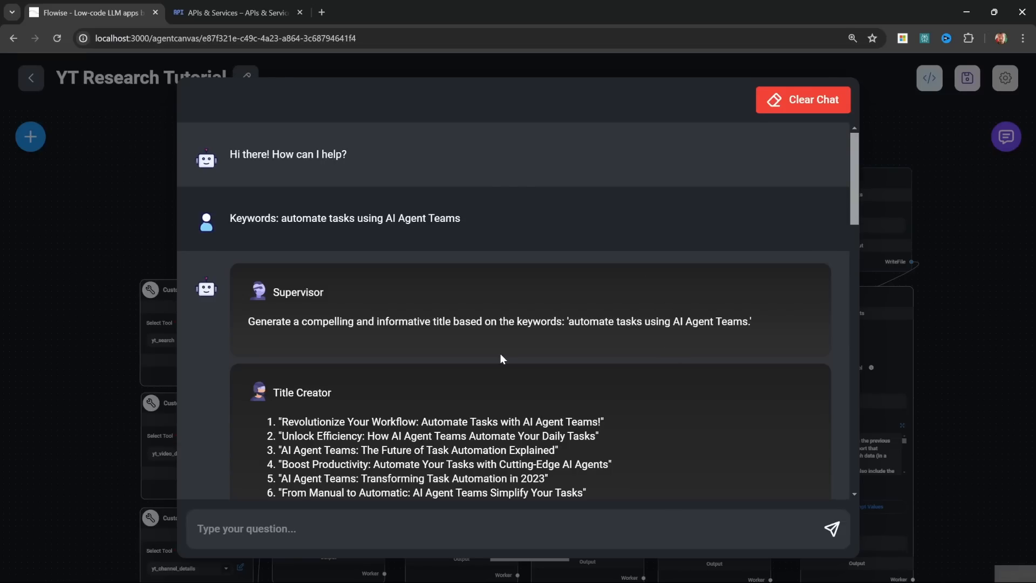
pyautogui.scroll(-2, 464, 248)
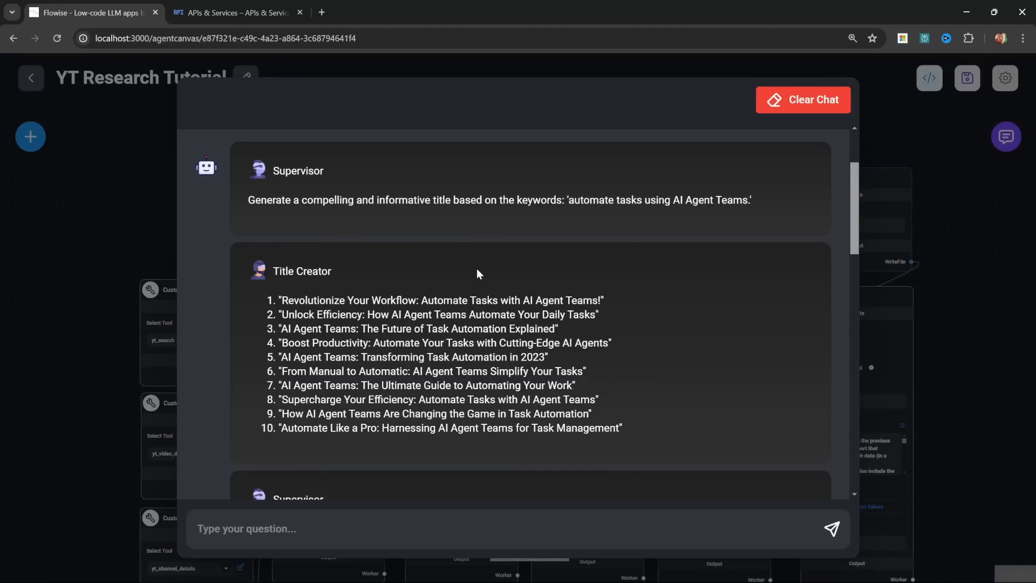
pyautogui.scroll(-6, 477, 267)
pyautogui.scroll(-8, 477, 267)
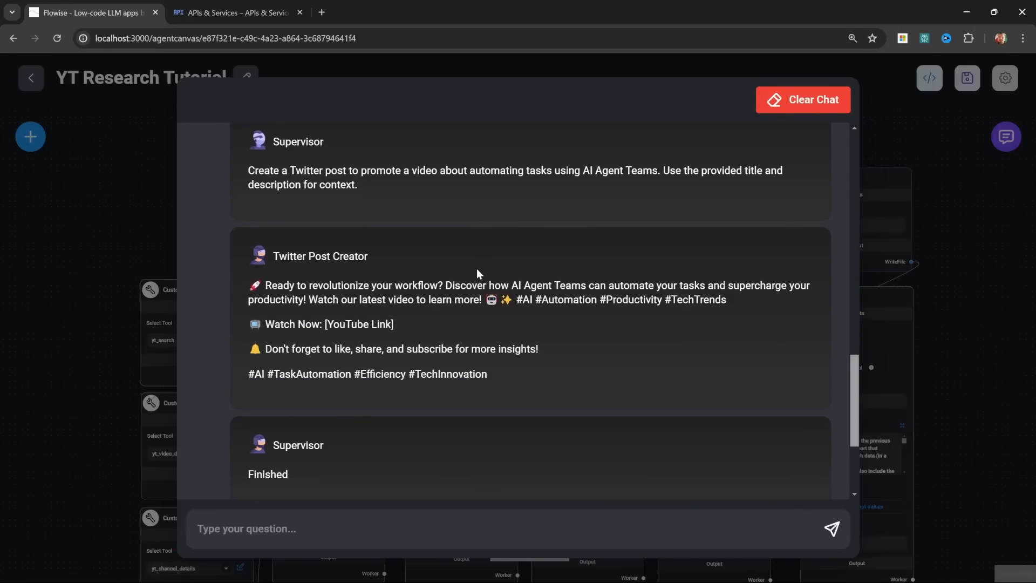
pyautogui.scroll(-2, 477, 268)
pyautogui.scroll(7, 469, 277)
pyautogui.scroll(10, 468, 278)
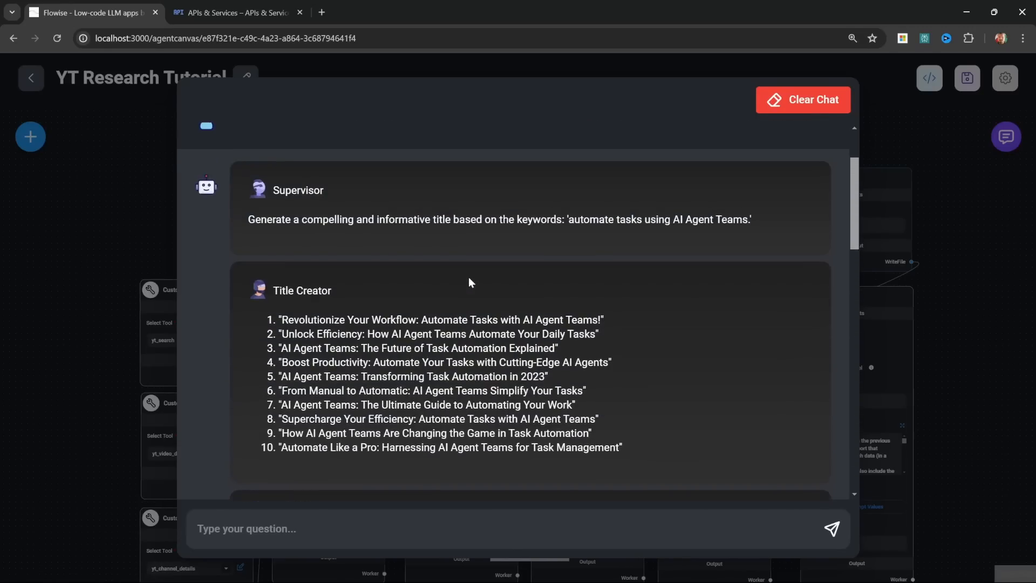
pyautogui.scroll(-8, 468, 278)
pyautogui.scroll(-10, 468, 276)
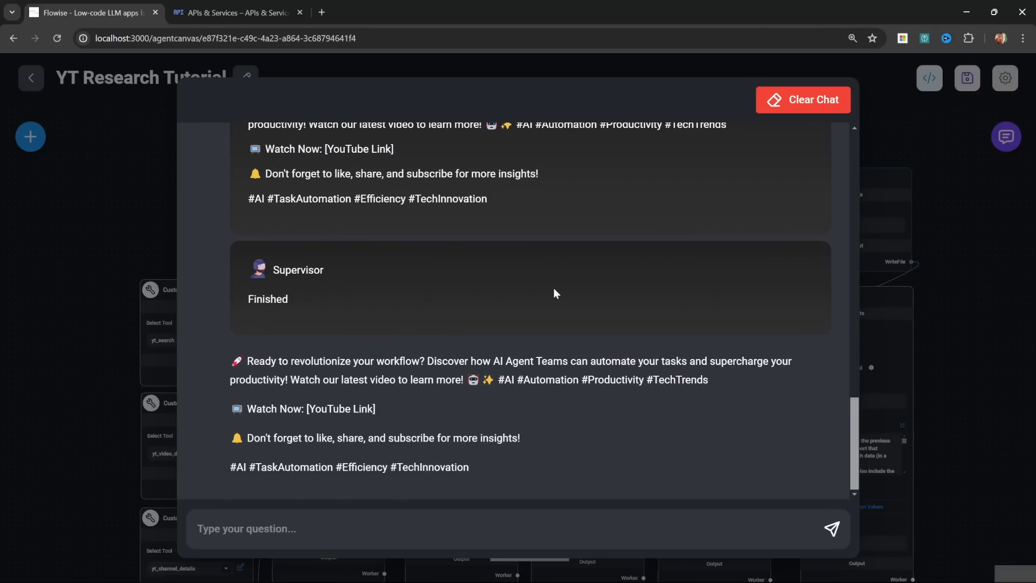
pyautogui.click(114, 220)
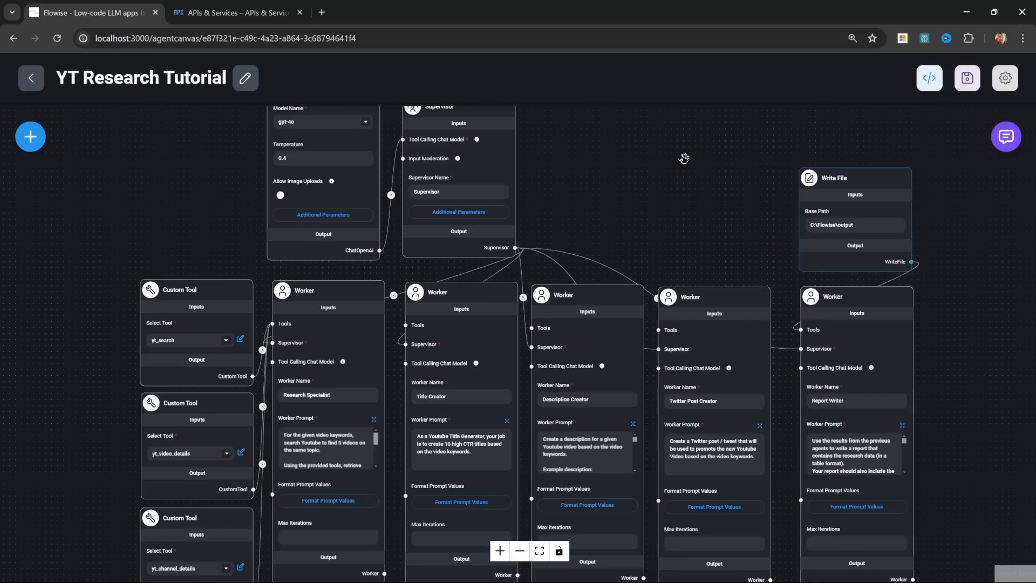
# Step: Append delegation rules to the Supervisor prompt: start with the Research Specialist, pass results to the other workers, finish with the report writer; save the agentflow
pyautogui.scroll(5, 684, 158)
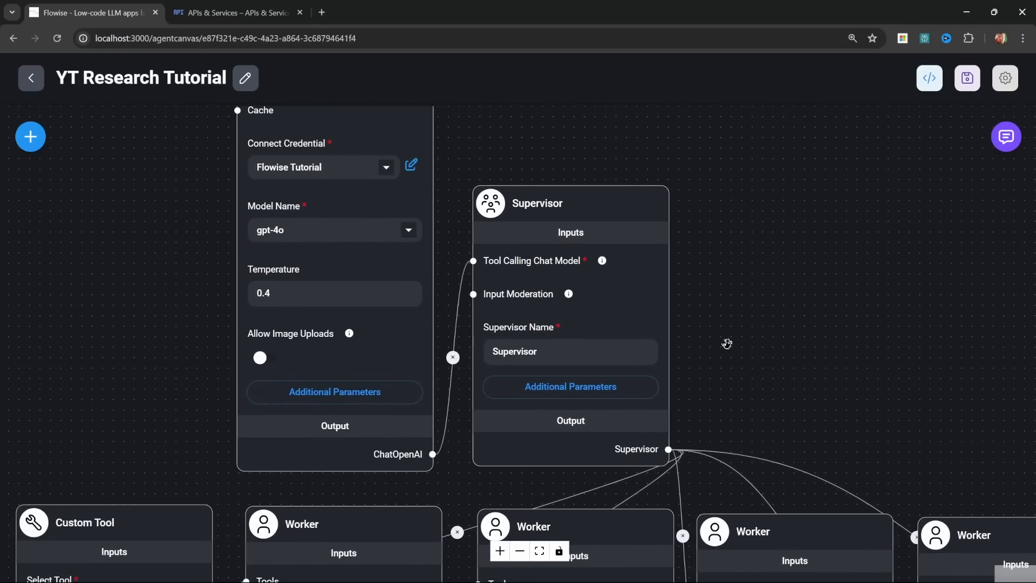
pyautogui.moveTo(585, 192)
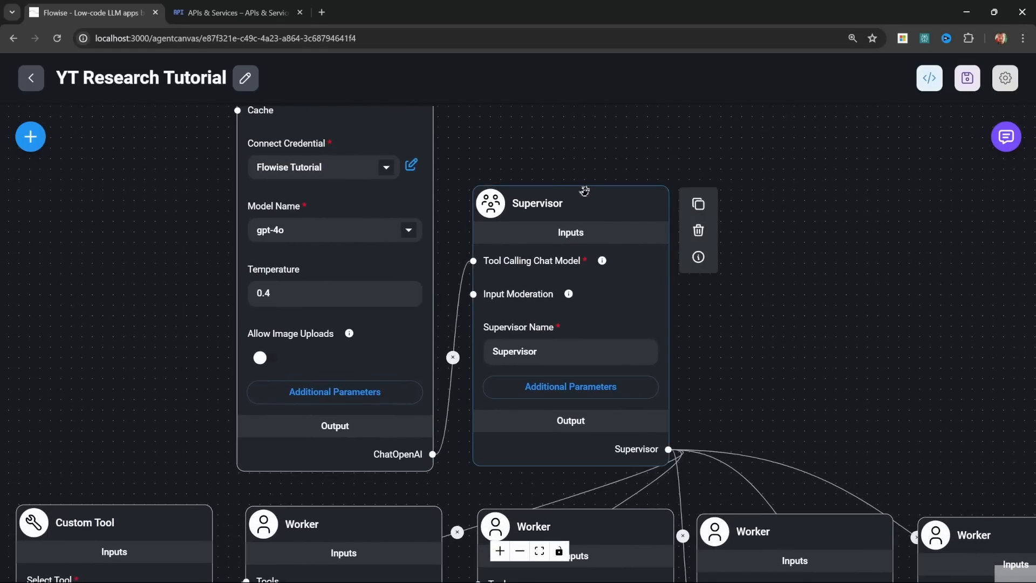
pyautogui.click(576, 387)
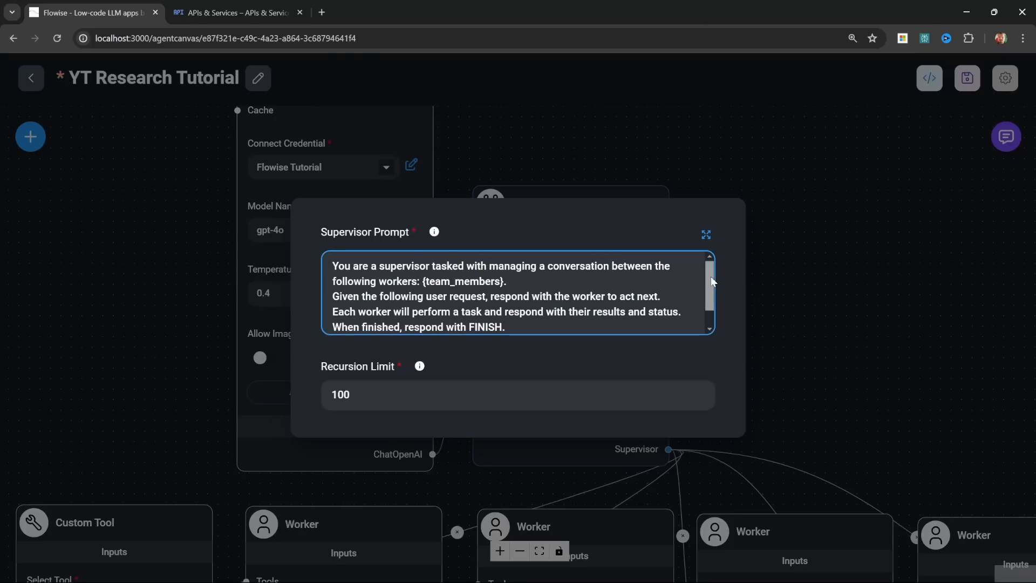
pyautogui.scroll(-1, 646, 323)
pyautogui.click(612, 311)
pyautogui.press('Return')
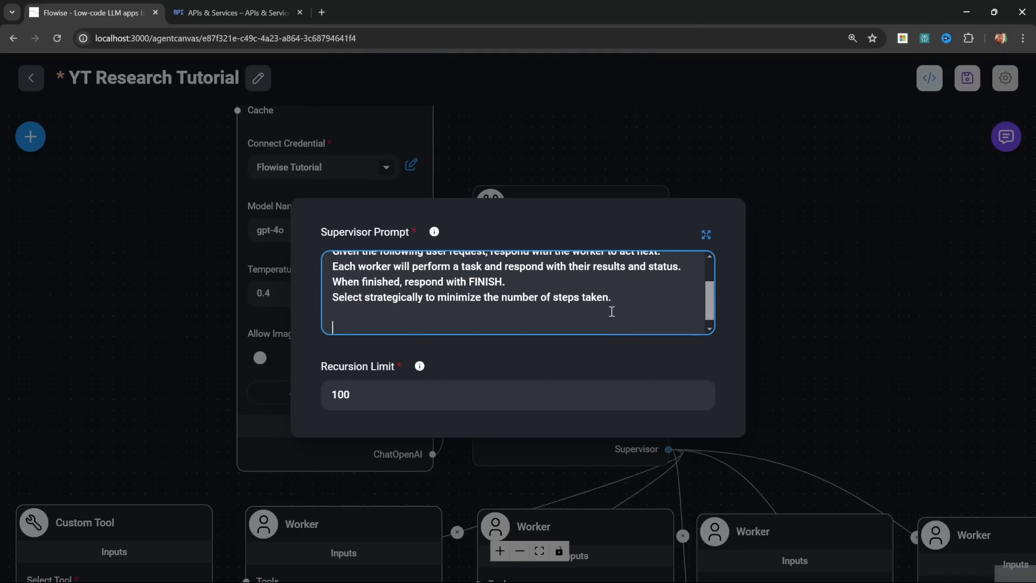
pyautogui.hotkey('alt', 'Tab')
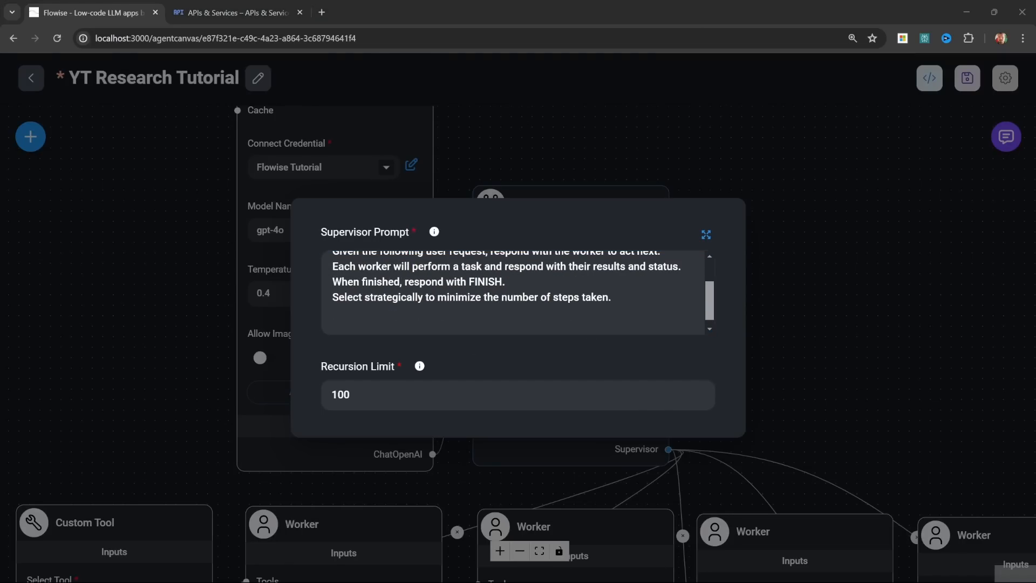
pyautogui.click(550, 326)
pyautogui.write('Start with the Research Specialist, passing it the video keywords. Pass the research results, along with the video keywords to the rest of the team members in order for them to complete their tasks. Finally, once you have the results from the Title Creator, the Description Creator and the Twitter Post Creator, pass their results to the report writer.')
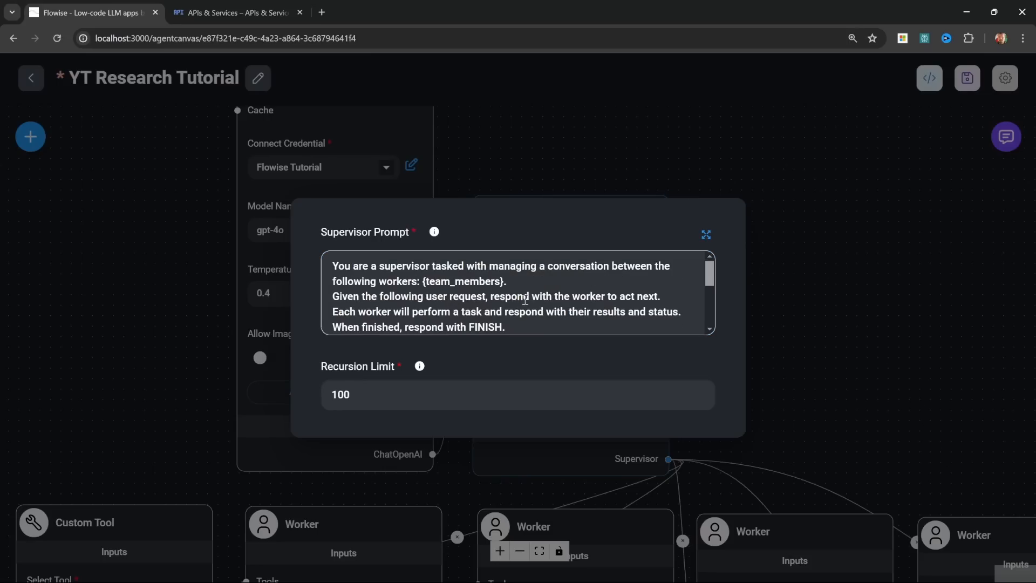
pyautogui.scroll(-3, 529, 299)
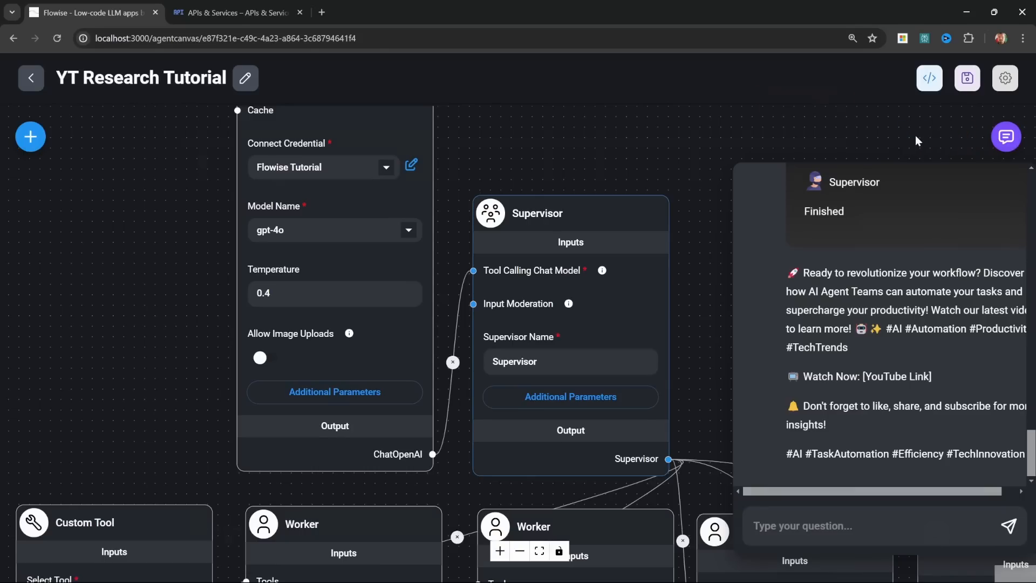
pyautogui.click(915, 135)
# Step: Clear the expanded chat's history and resend "Keywords: automate tasks using AI Agent Teams" to test the revised Supervisor prompt
pyautogui.scroll(15, 617, 190)
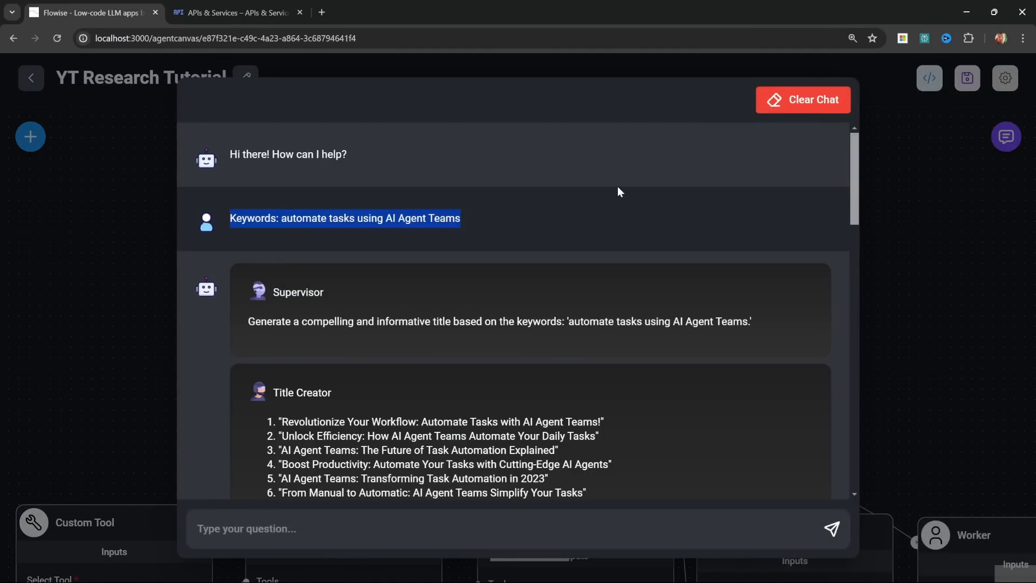
pyautogui.click(797, 99)
pyautogui.click(656, 355)
pyautogui.hotkey('ctrl', 'v')
pyautogui.press('Return')
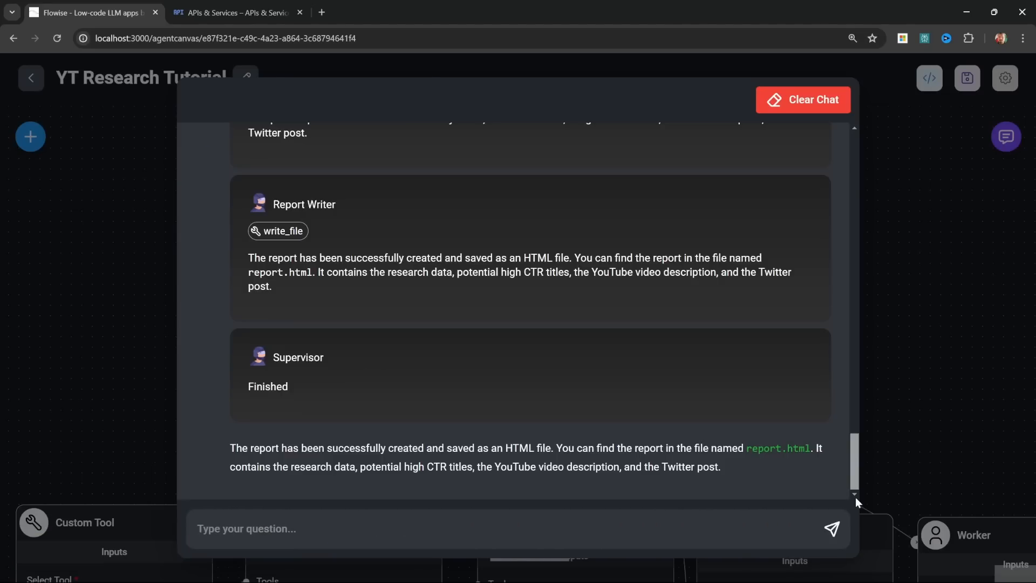
# Step: Review the whole conversation for the order of worker calls, and inspect the Report Writer's write_file tool call
pyautogui.scroll(12, 850, 452)
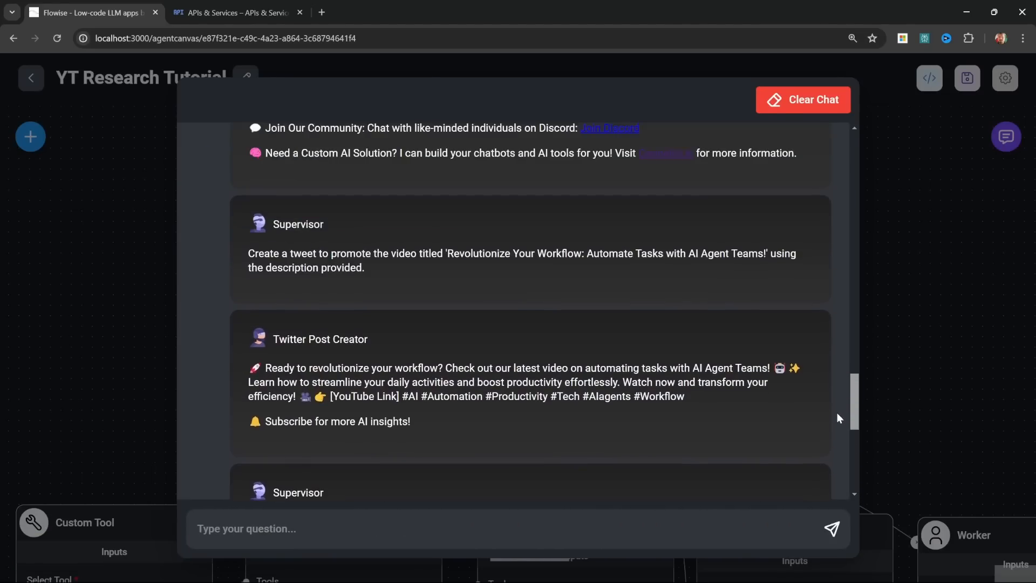
pyautogui.scroll(15, 832, 377)
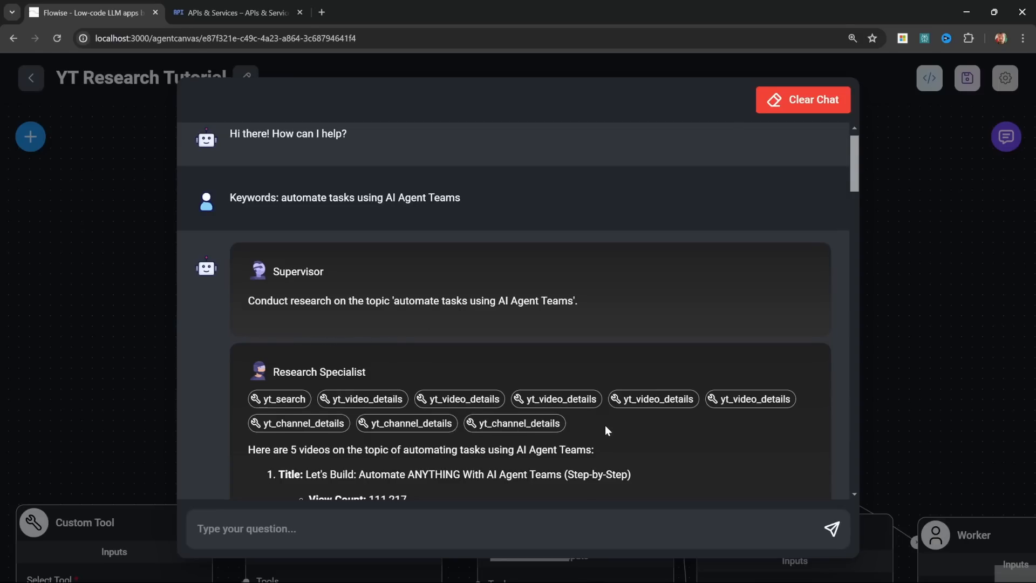
pyautogui.scroll(-3, 605, 428)
pyautogui.scroll(-3, 603, 423)
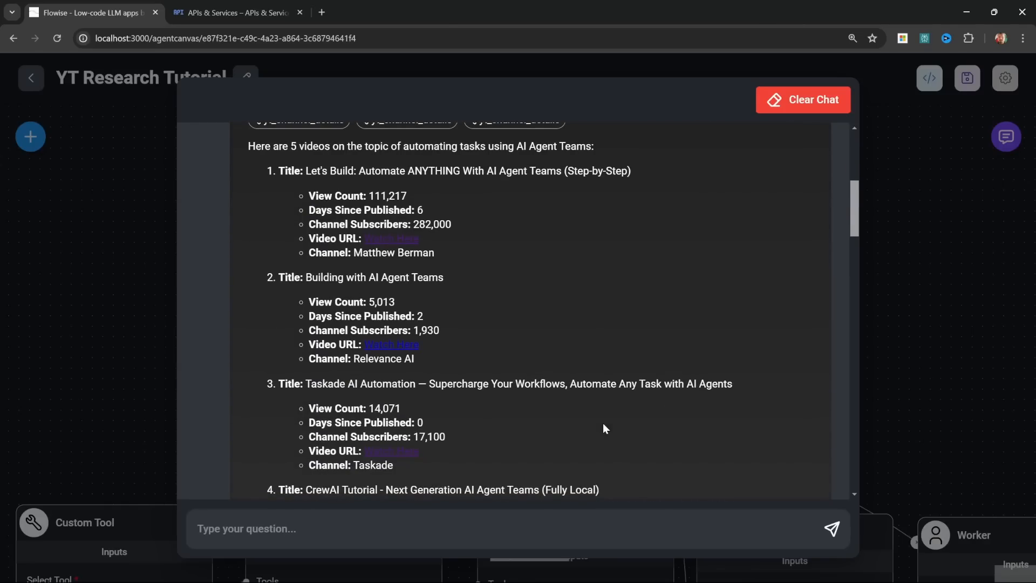
pyautogui.scroll(-3, 581, 372)
pyautogui.scroll(-9, 580, 368)
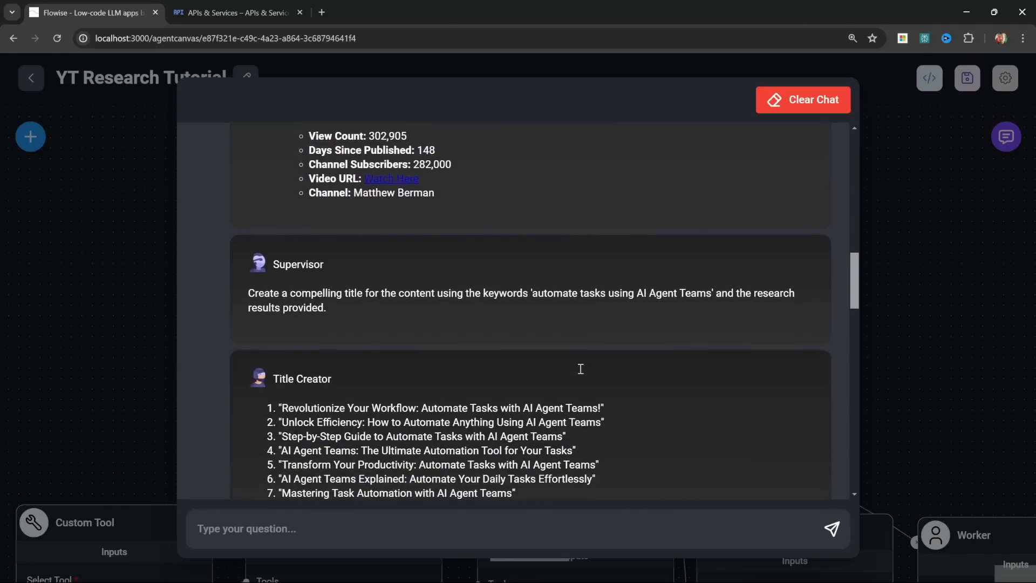
pyautogui.scroll(-5, 309, 335)
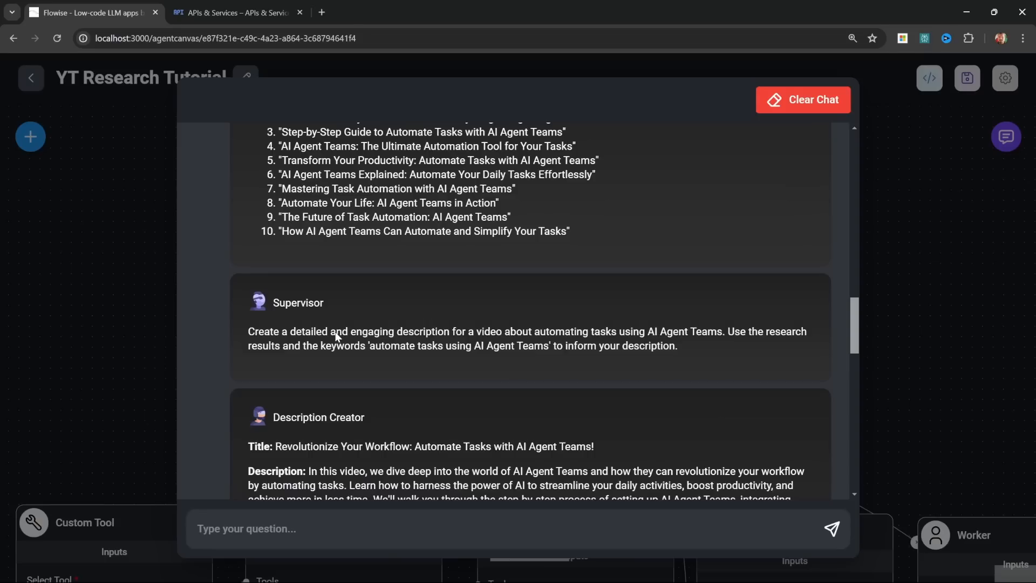
pyautogui.scroll(-7, 310, 337)
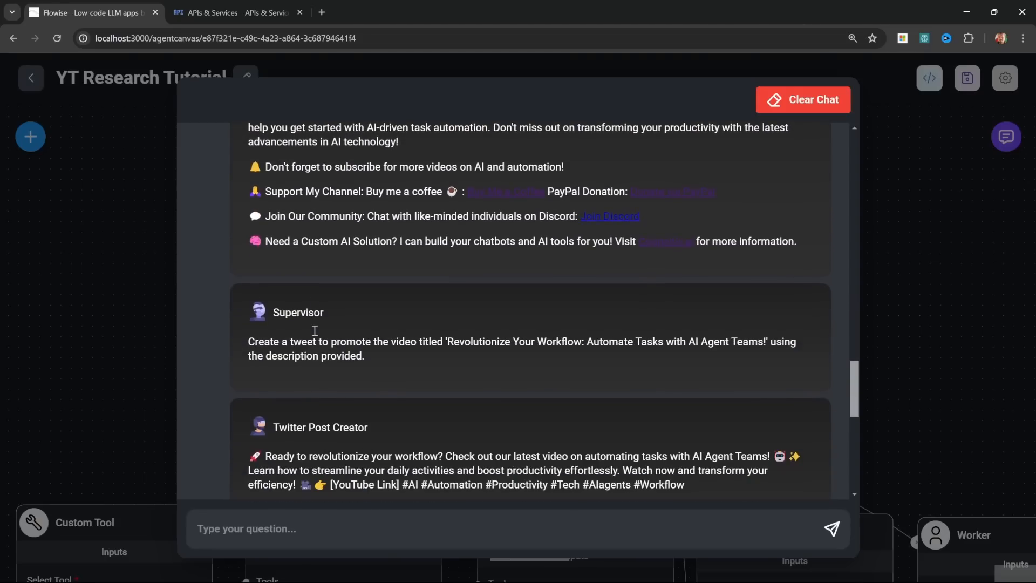
pyautogui.scroll(-5, 383, 338)
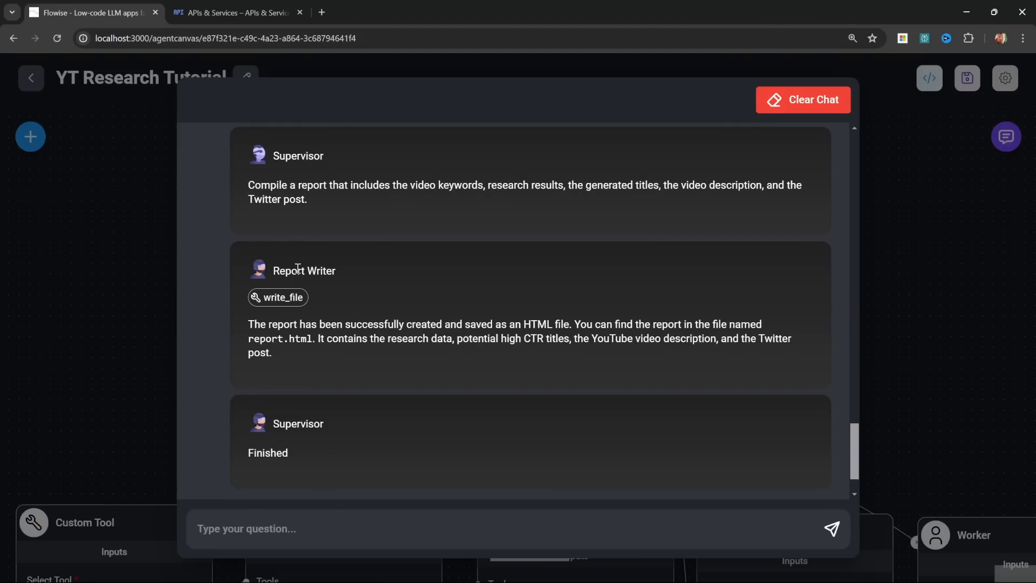
pyautogui.click(264, 297)
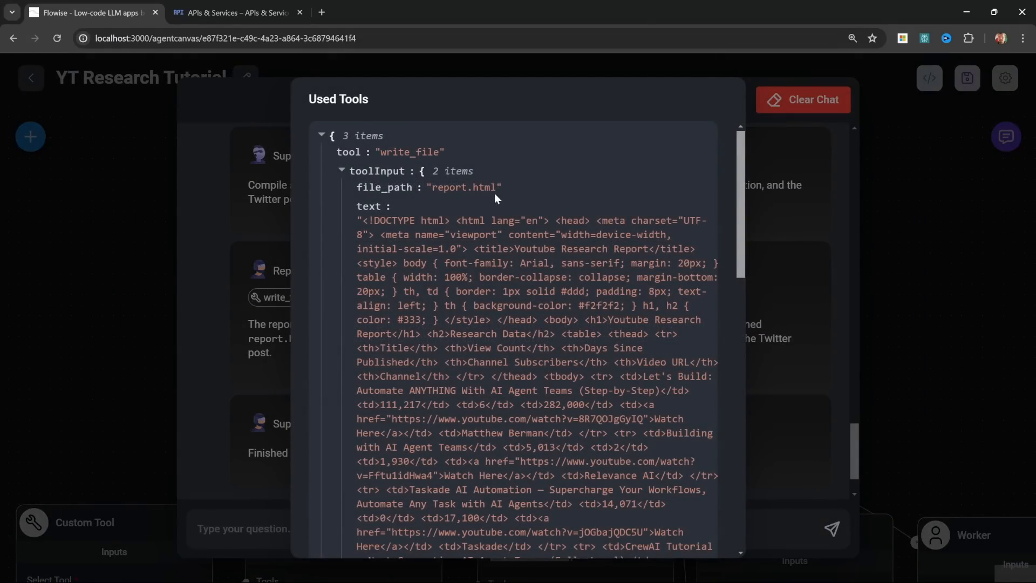
pyautogui.click(828, 161)
# Step: Switch to File Explorer, open the report file from C:\Flowise\output in the browser and read it through to the Twitter Post section
pyautogui.moveTo(0, 204); pyautogui.dragTo(509, 121)
pyautogui.click(253, 223)
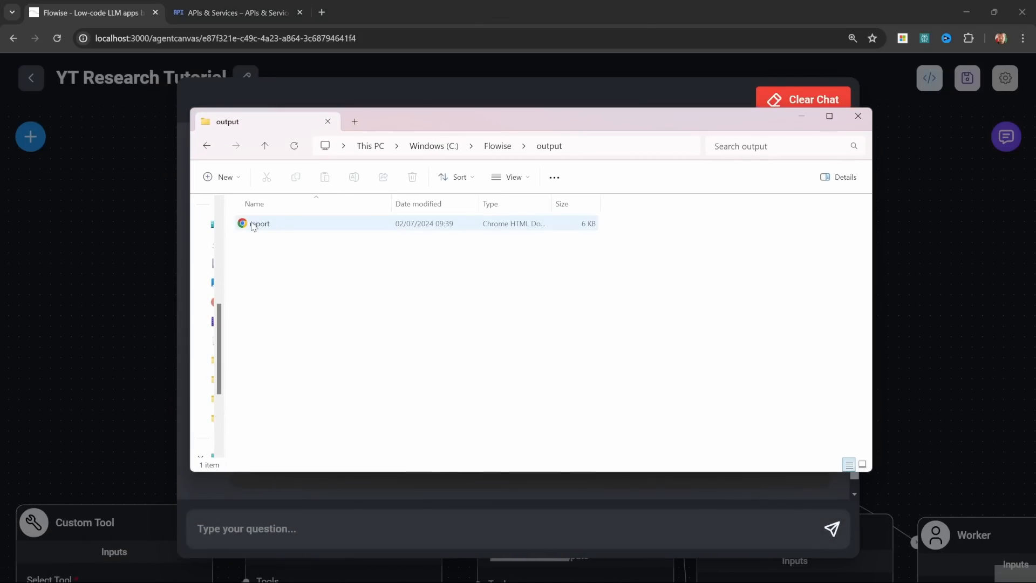
pyautogui.doubleClick(255, 223)
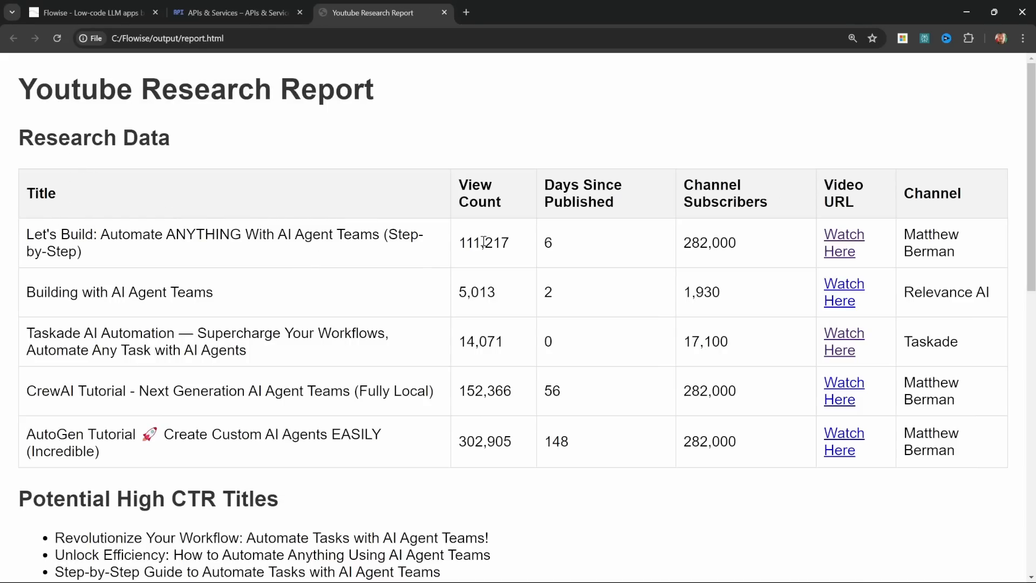
pyautogui.scroll(-5, 576, 378)
pyautogui.scroll(-5, 350, 296)
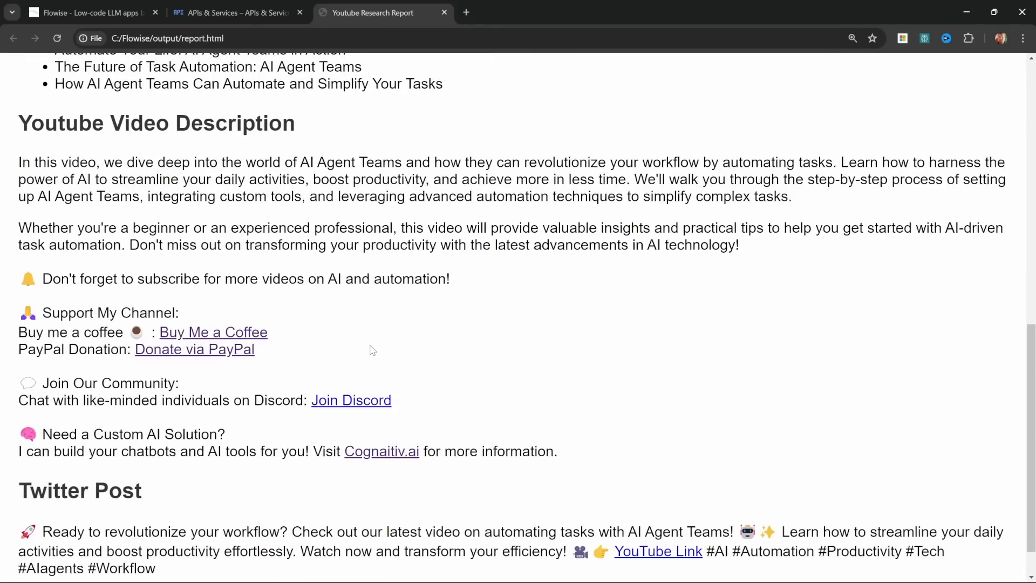
pyautogui.scroll(-1, 439, 251)
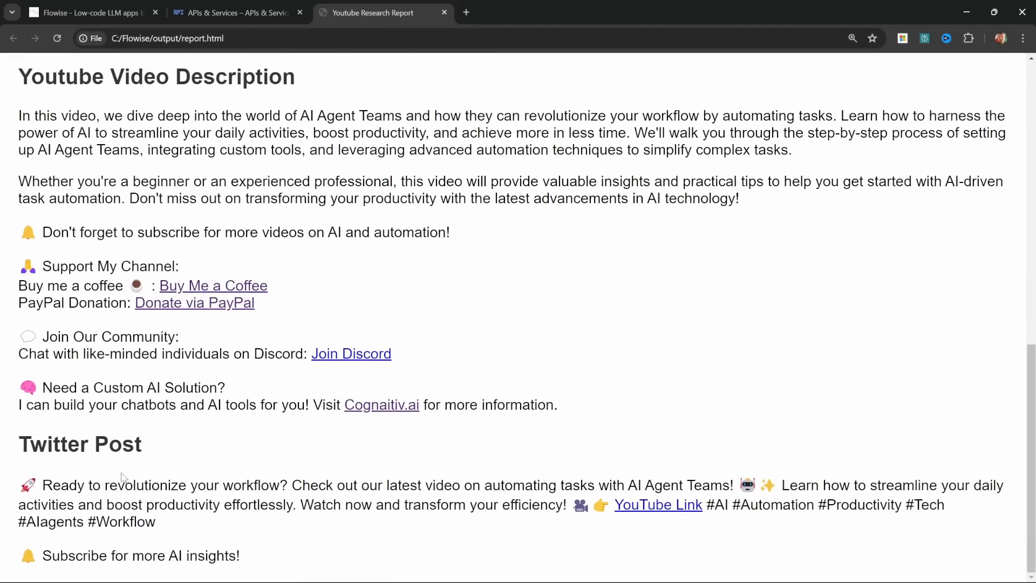